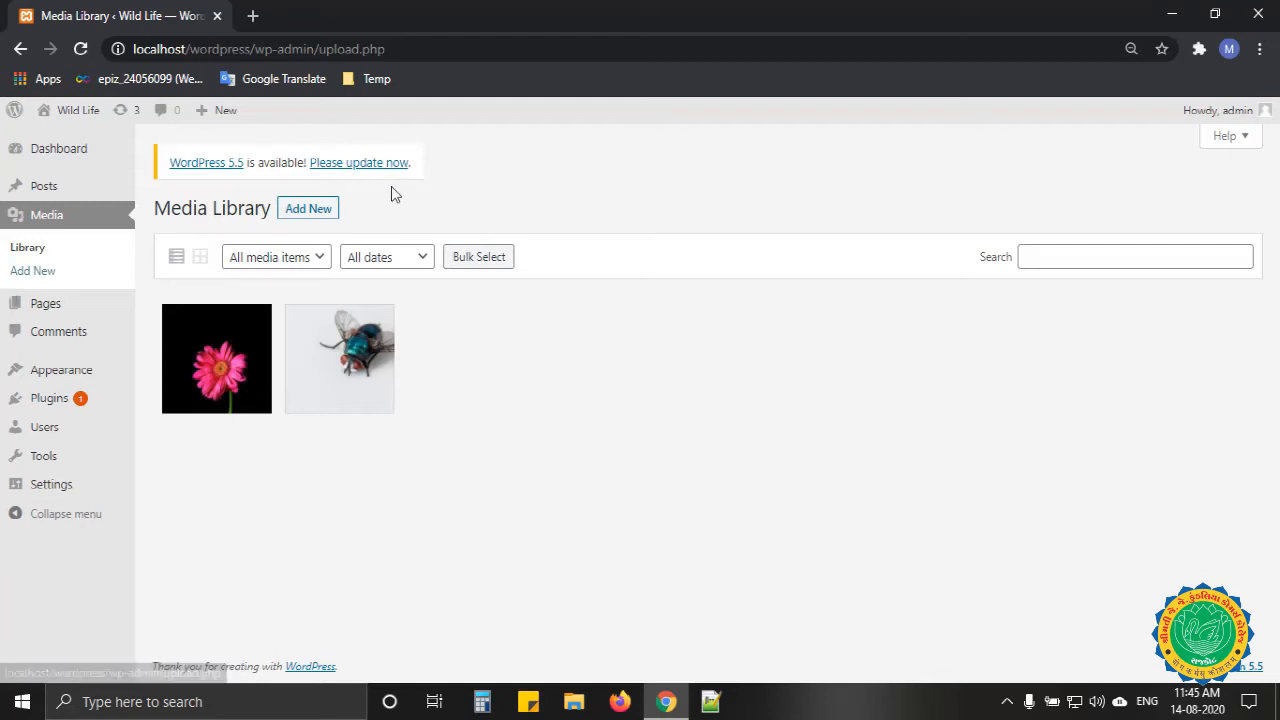
# Examine the media library's upload area with its maximum file size and the separate page for uploading new media
pyautogui.click(322, 214)
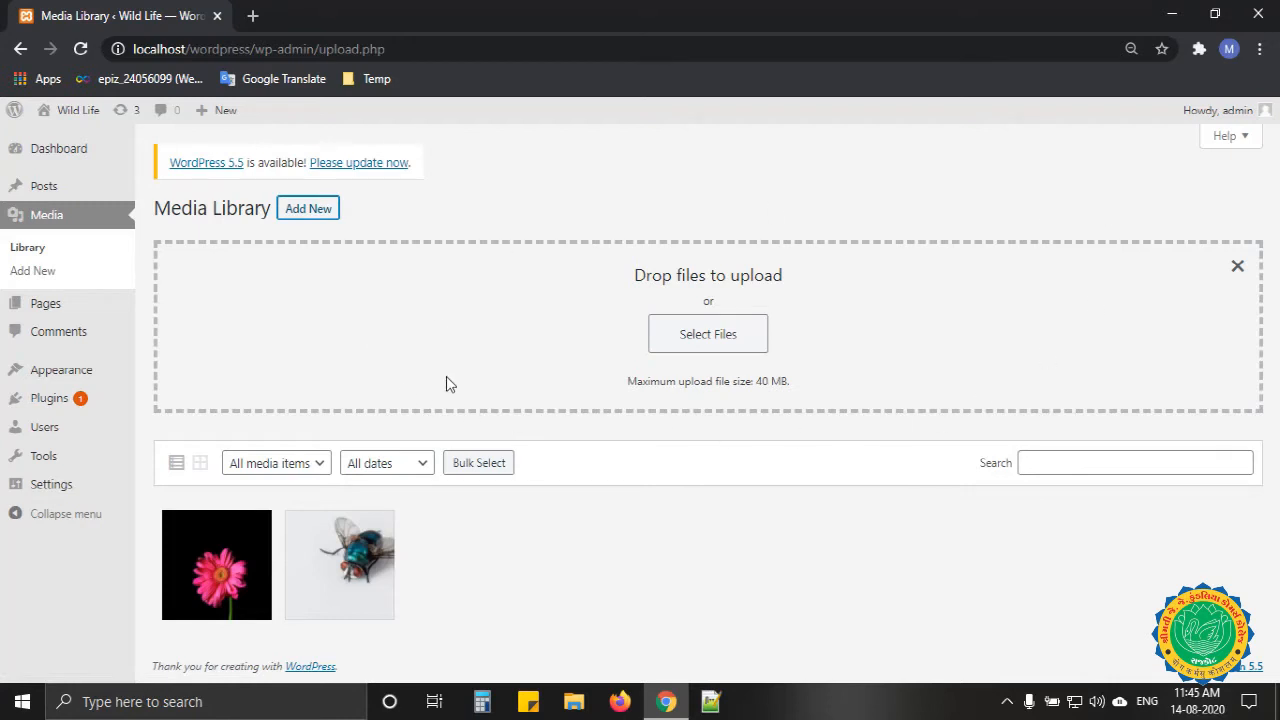
pyautogui.moveTo(649, 381); pyautogui.dragTo(773, 381)
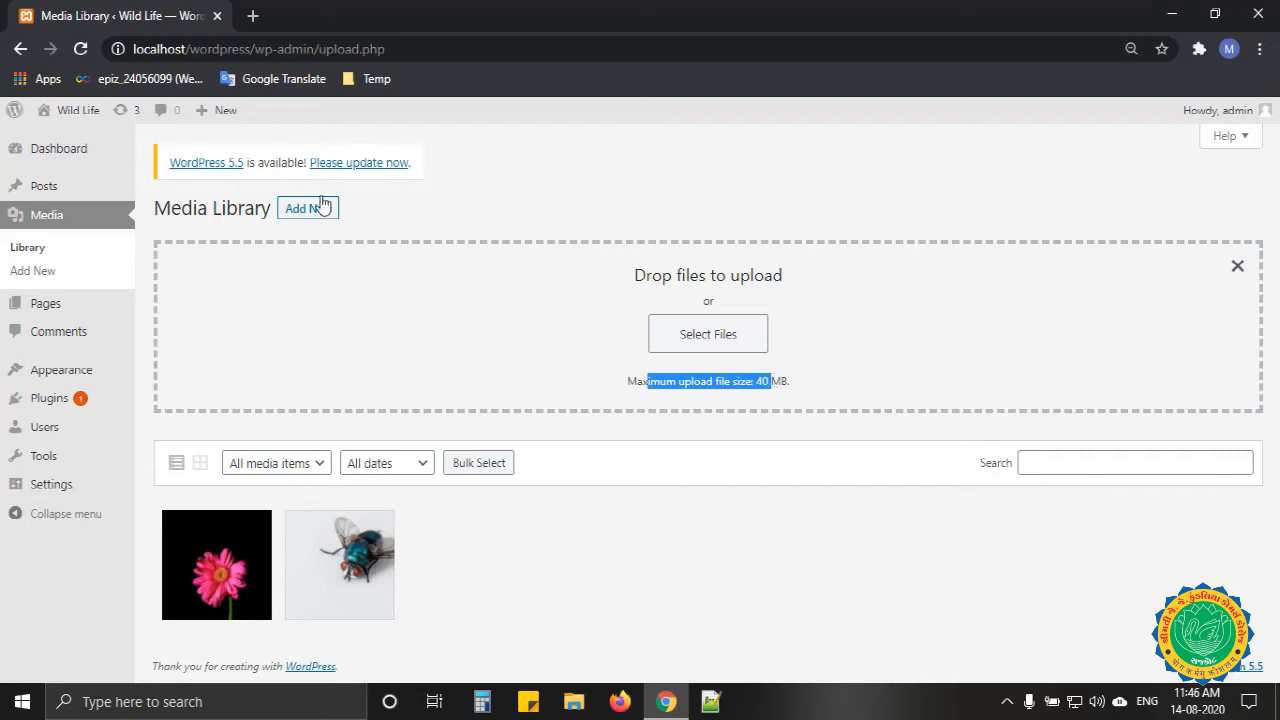
pyautogui.click(50, 273)
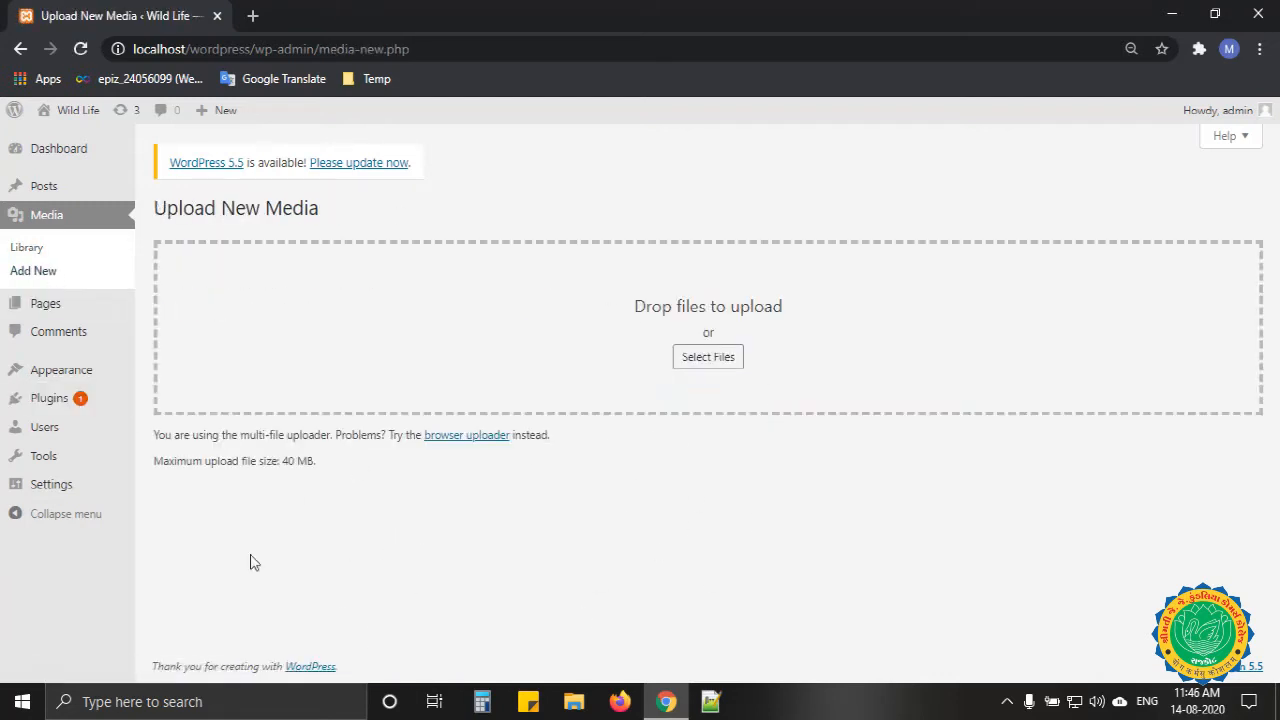
pyautogui.click(37, 252)
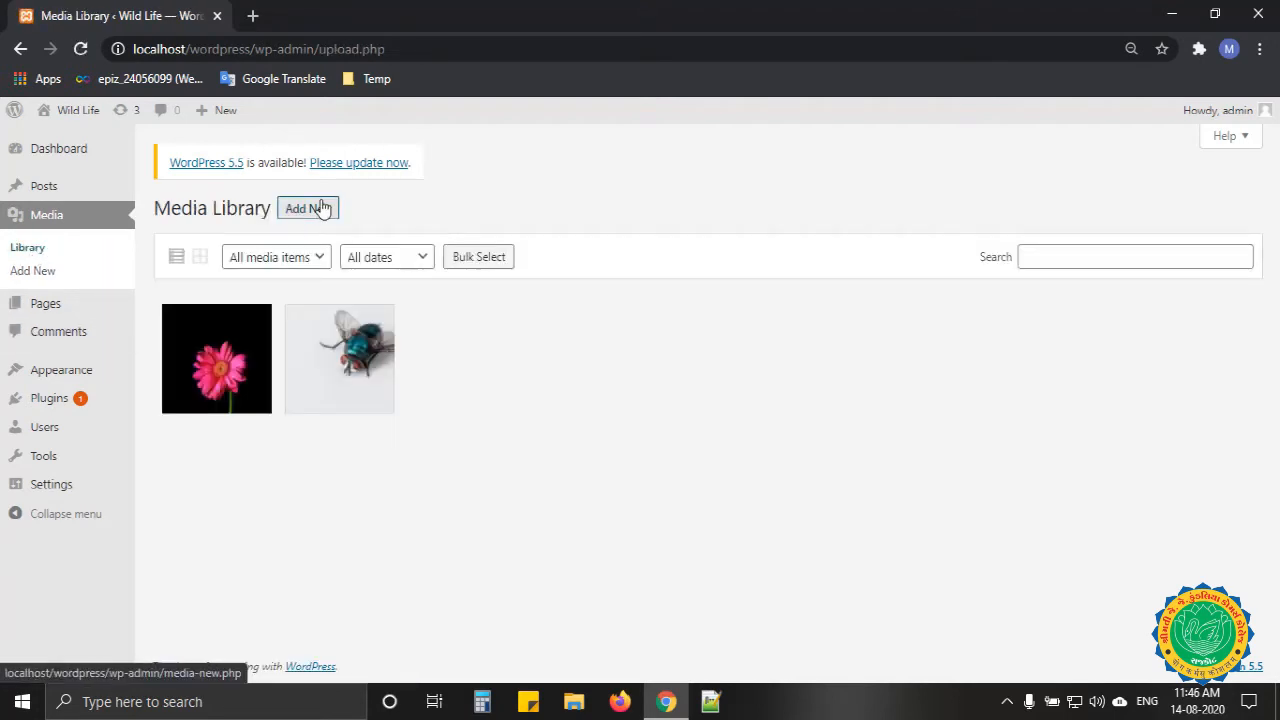
pyautogui.click(322, 207)
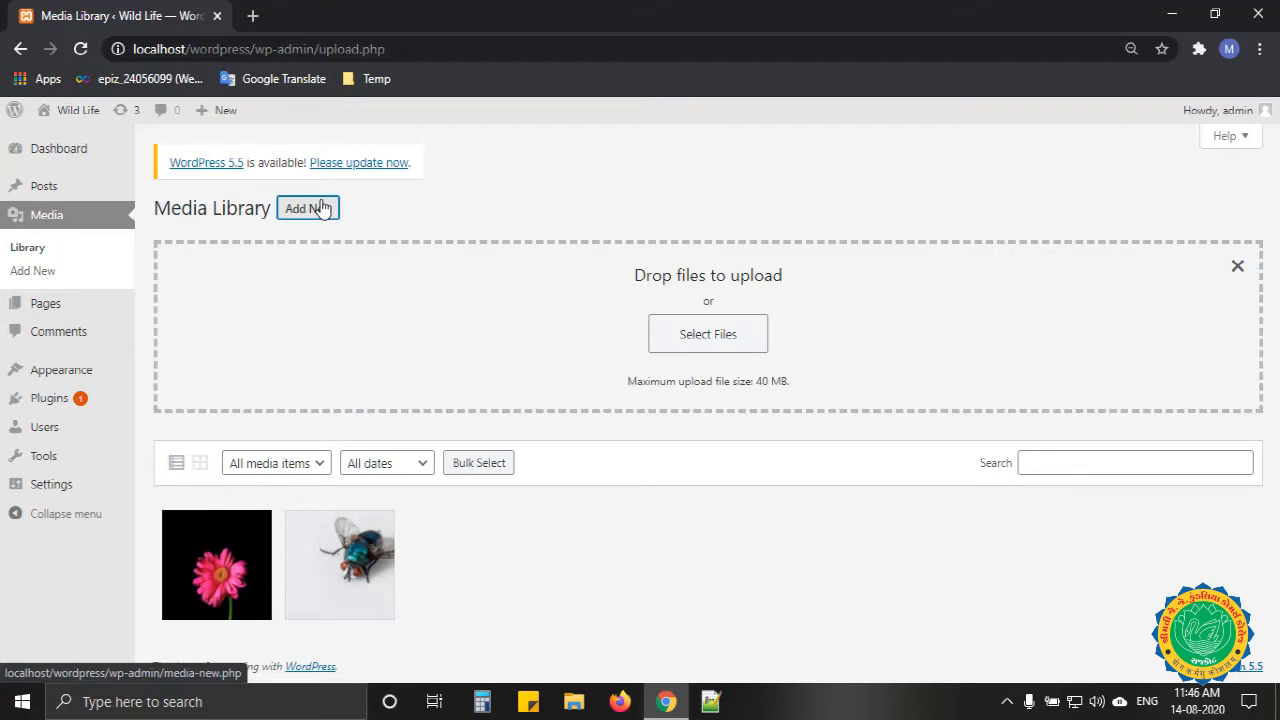
pyautogui.click(322, 207)
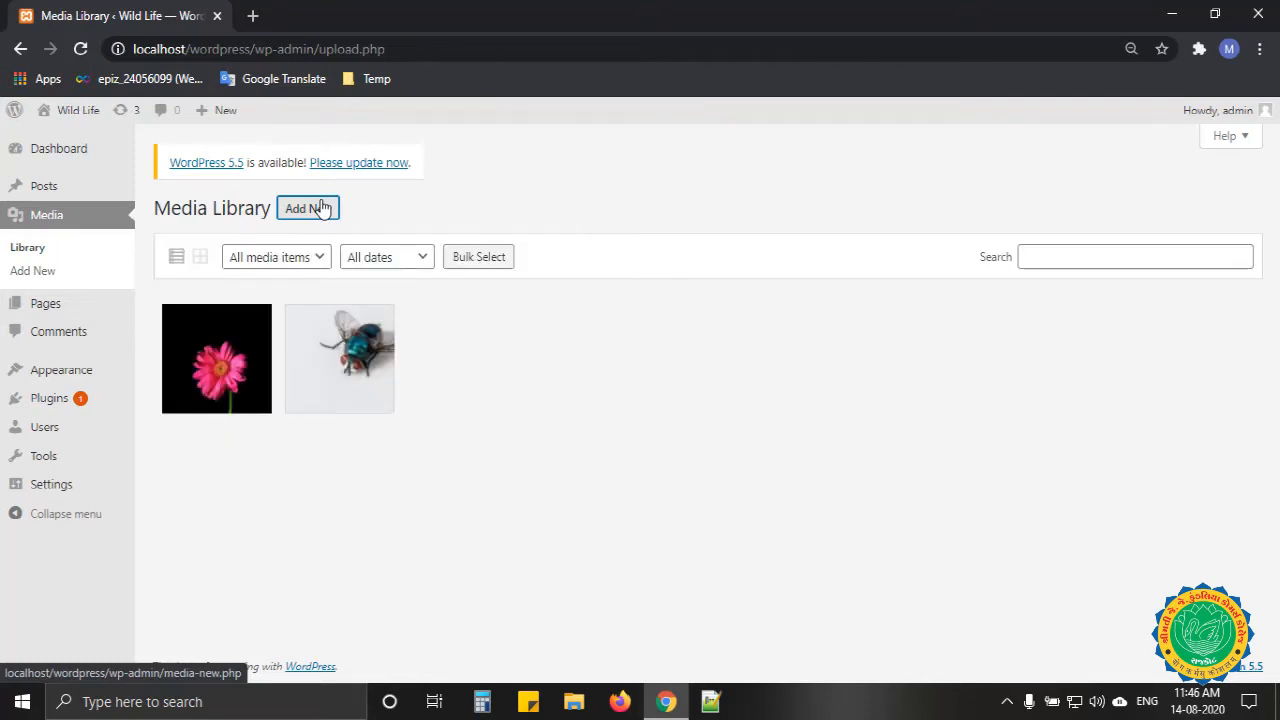
# Upload the red flower image "unnamed" from the wallpaper folder to the media library
pyautogui.click(322, 207)
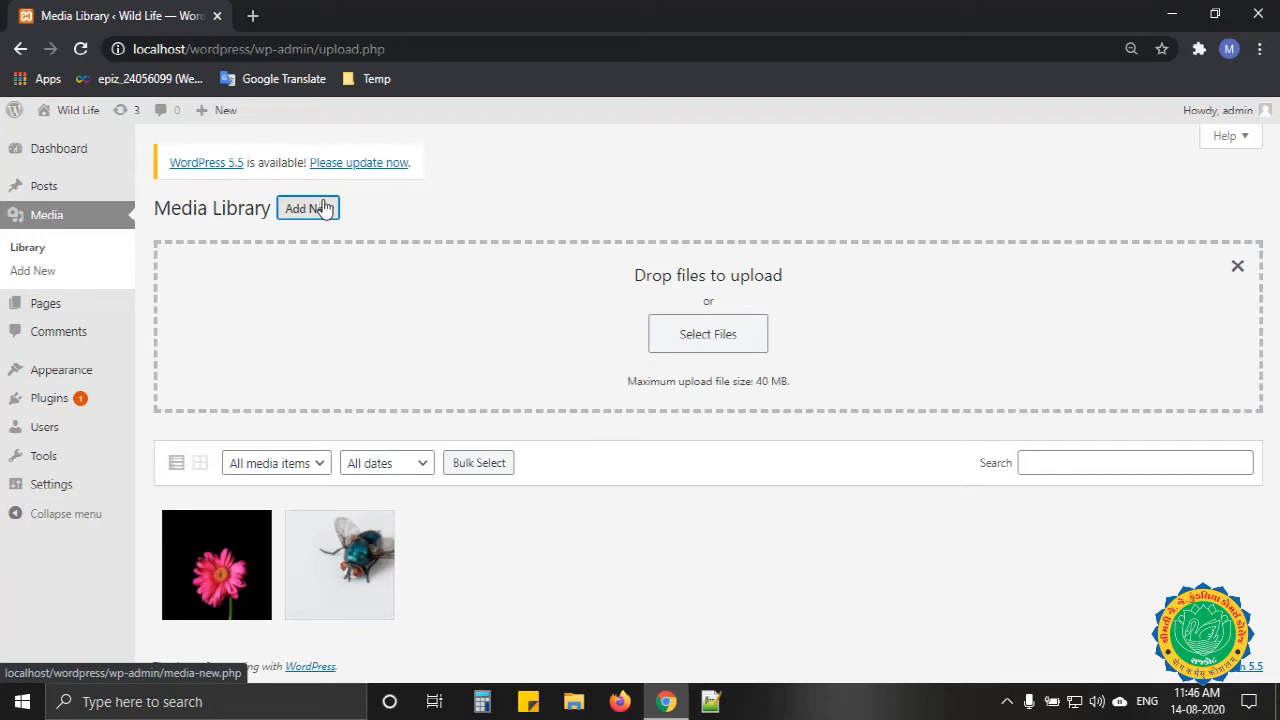
pyautogui.click(695, 332)
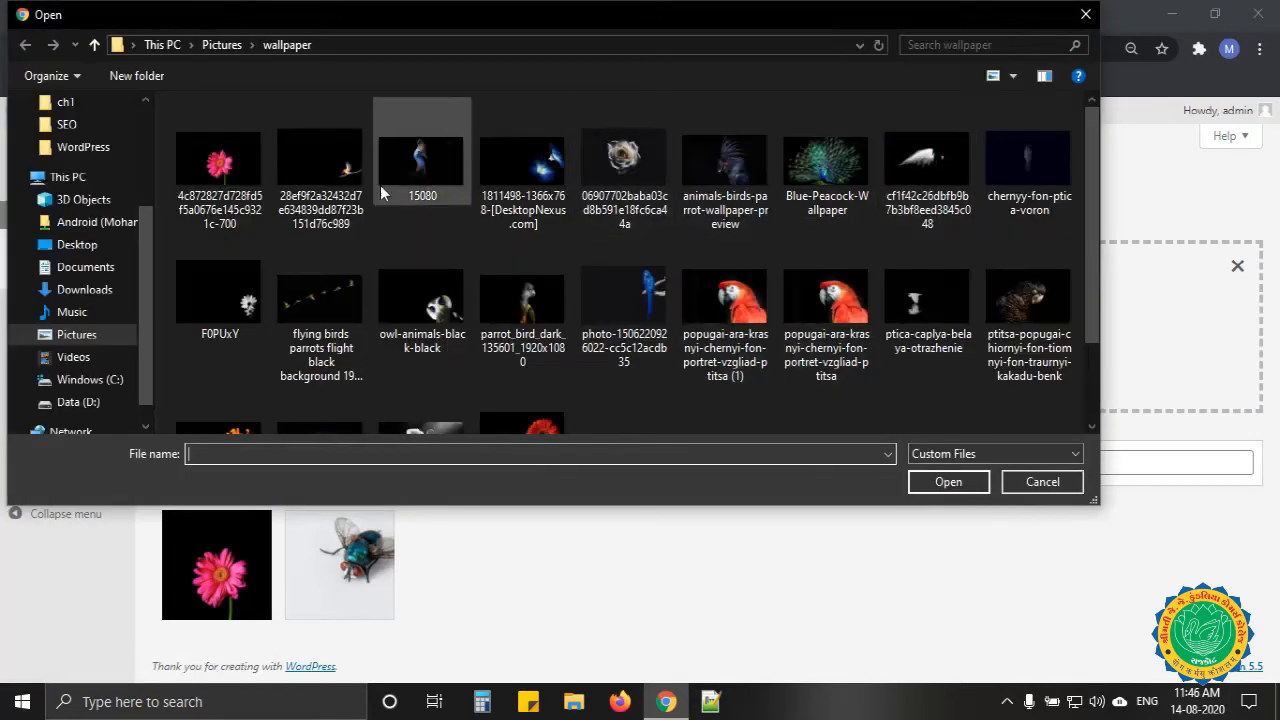
pyautogui.moveTo(1094, 505); pyautogui.dragTo(1199, 608)
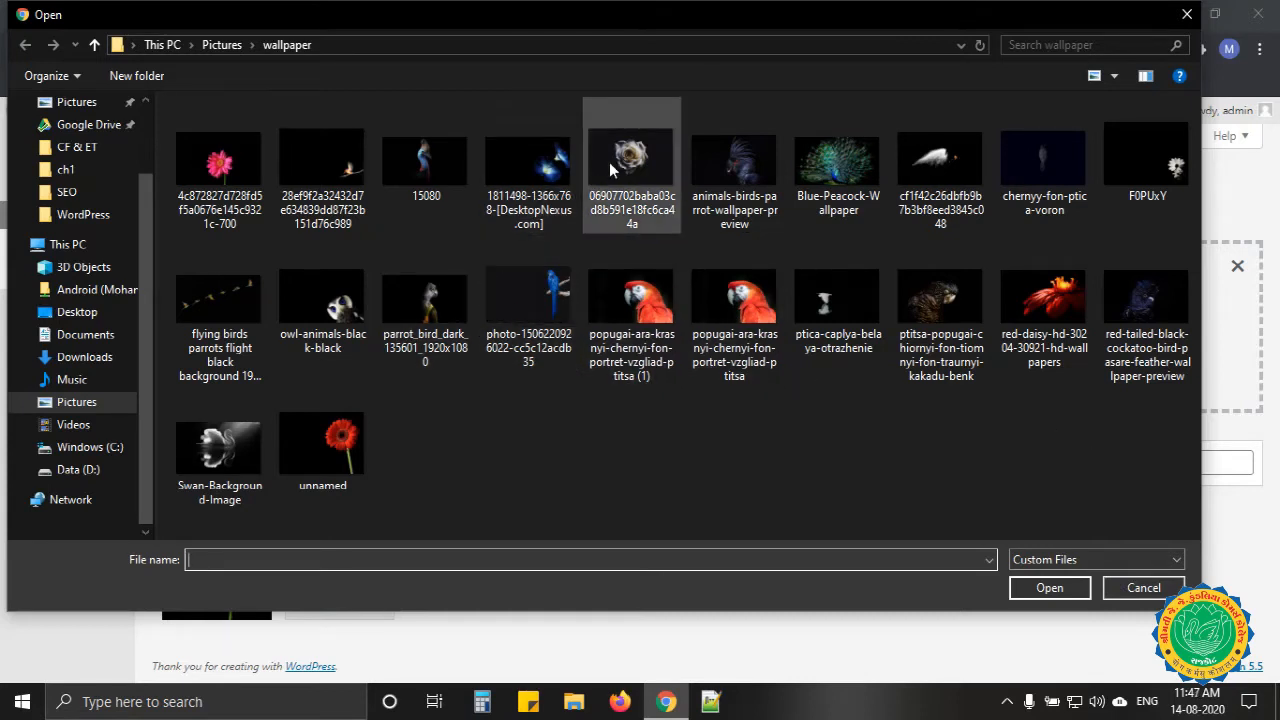
pyautogui.doubleClick(320, 440)
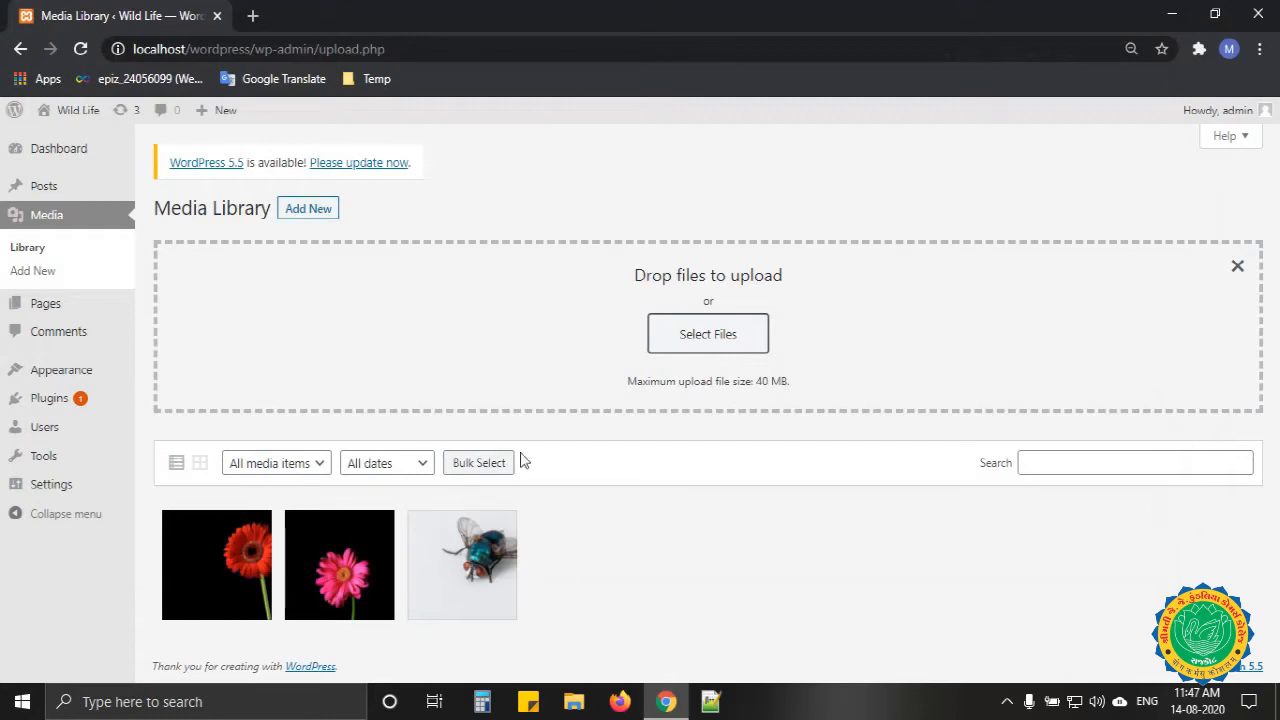
# Upload F0PUxY, the ptitsa-popugai parrot, red-daisy-hd and red-tailed-black-cockatoo images together from the wallpaper folder, and close the upload area
pyautogui.click(708, 345)
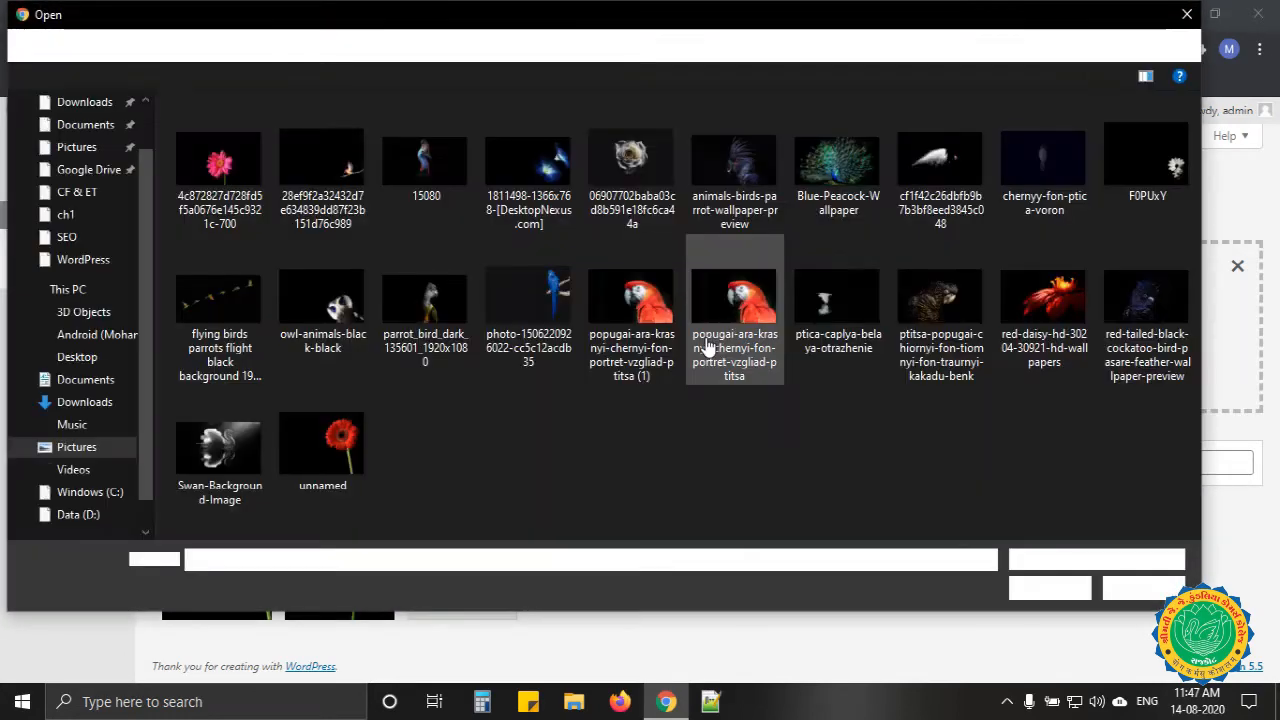
pyautogui.click(1040, 340)
pyautogui.keyDown('ctrl'); pyautogui.click(1146, 305); pyautogui.keyUp('ctrl')
pyautogui.keyDown('ctrl'); pyautogui.click(946, 320); pyautogui.keyUp('ctrl')
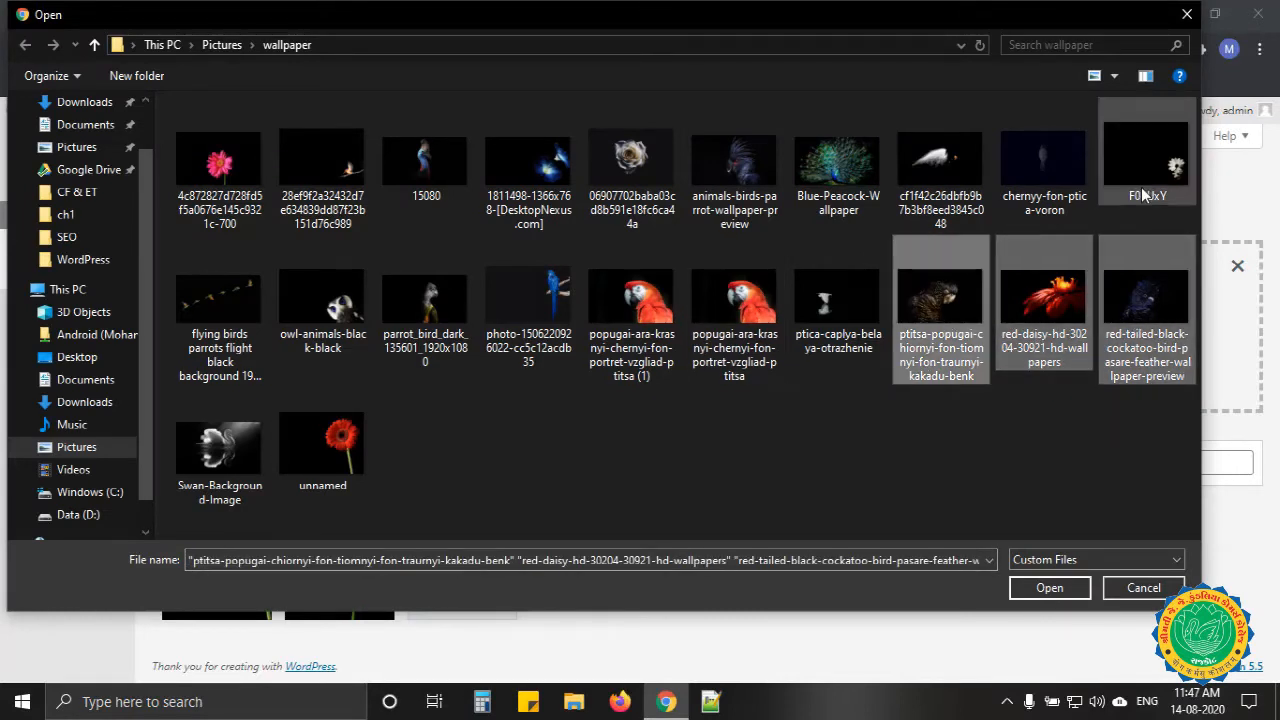
pyautogui.keyDown('ctrl'); pyautogui.click(1145, 195); pyautogui.keyUp('ctrl')
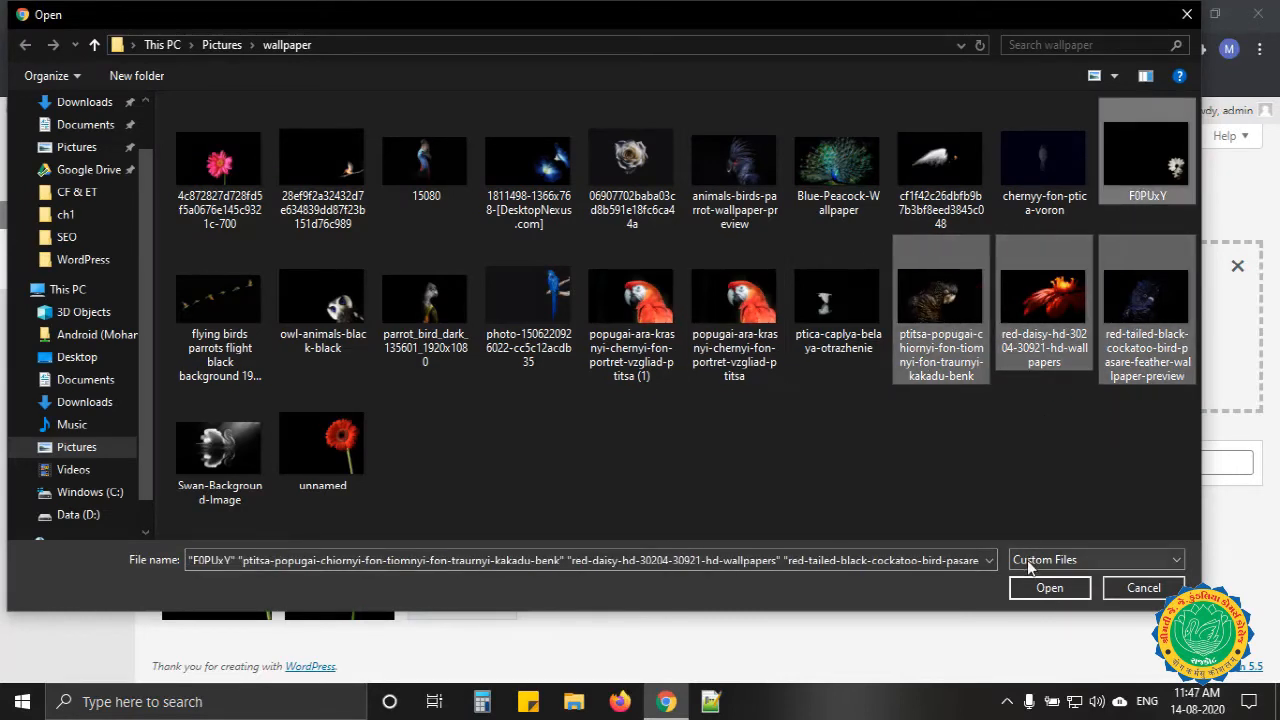
pyautogui.click(1042, 590)
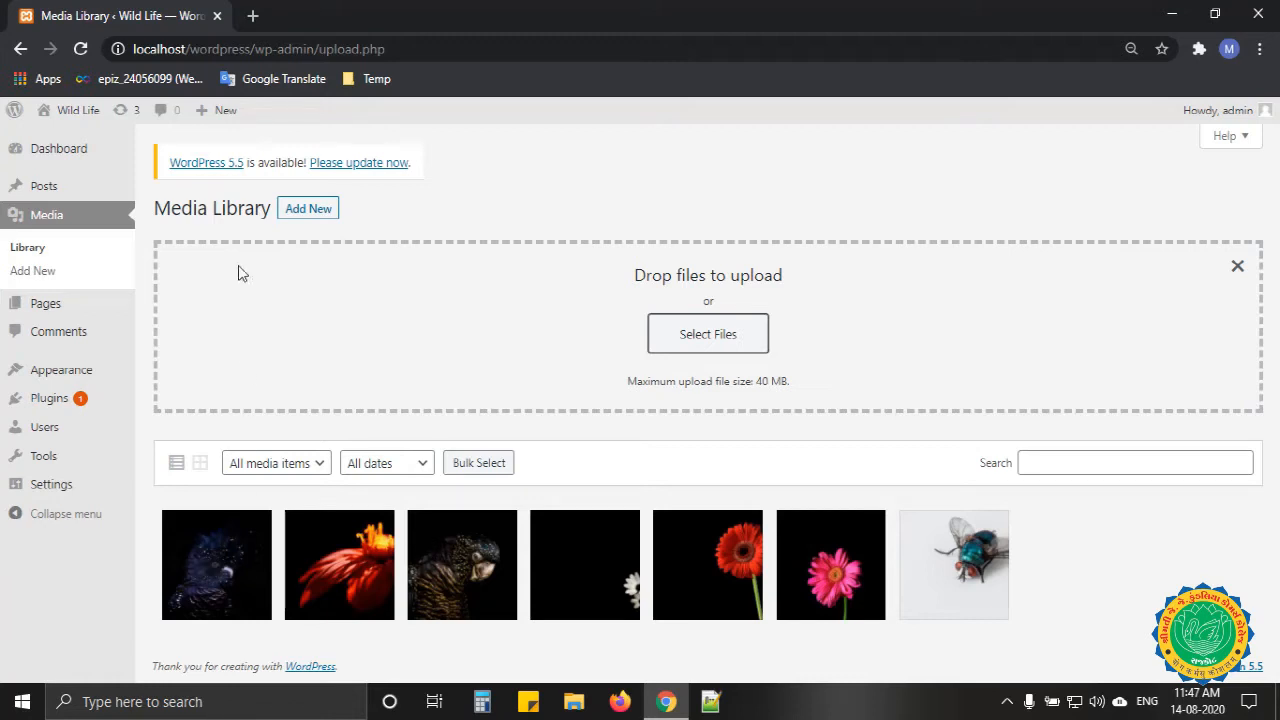
pyautogui.click(1237, 266)
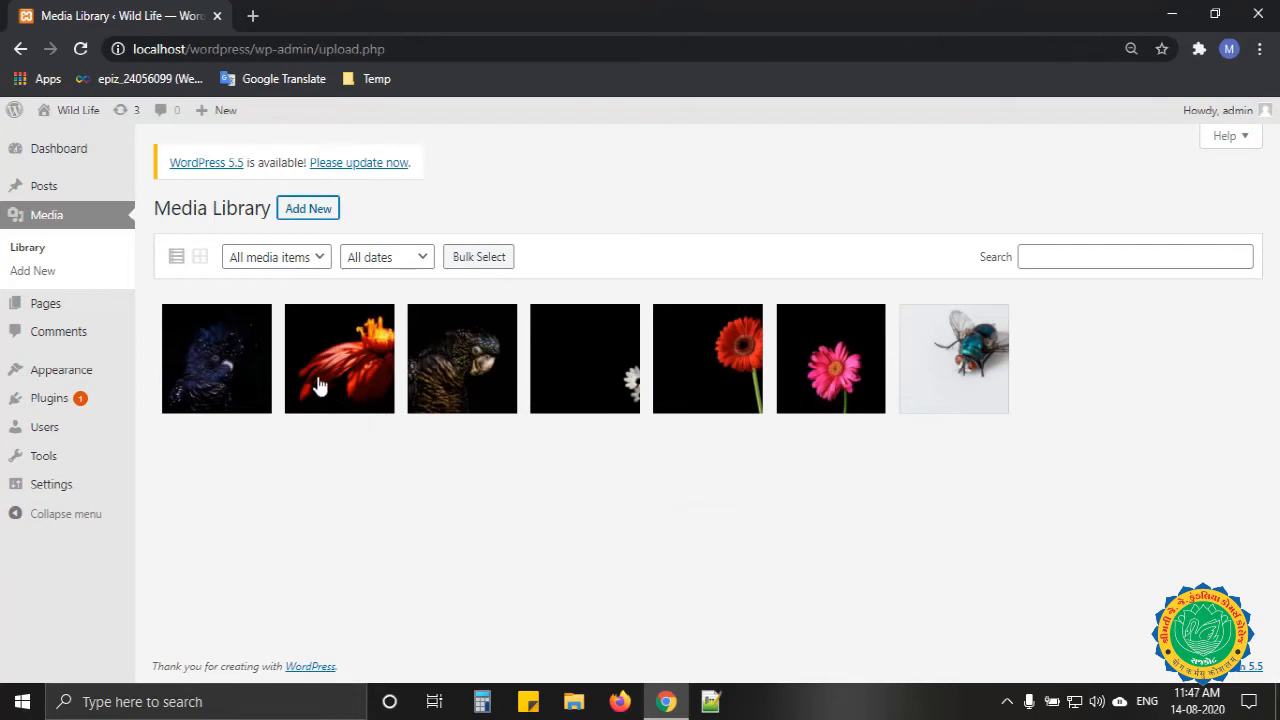
# Open the attachment details of the red-tailed black cockatoo image and review its file name and information
pyautogui.click(216, 378)
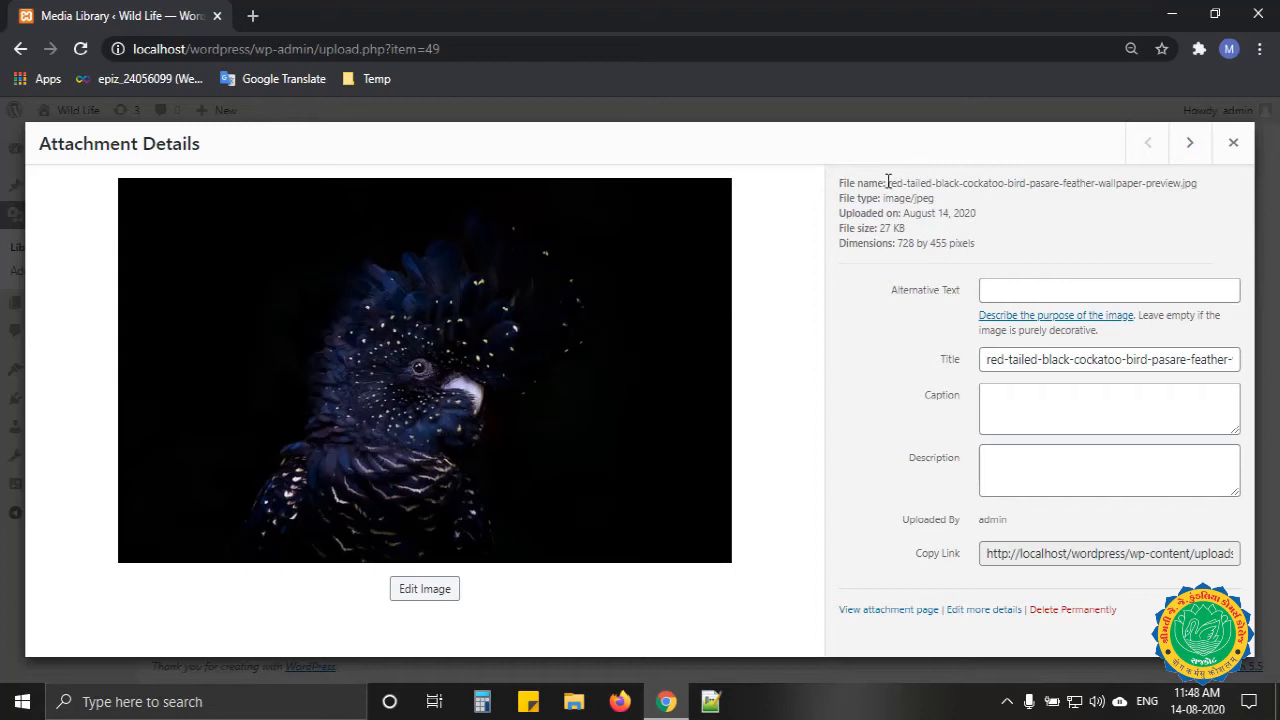
pyautogui.moveTo(888, 182); pyautogui.dragTo(1160, 182)
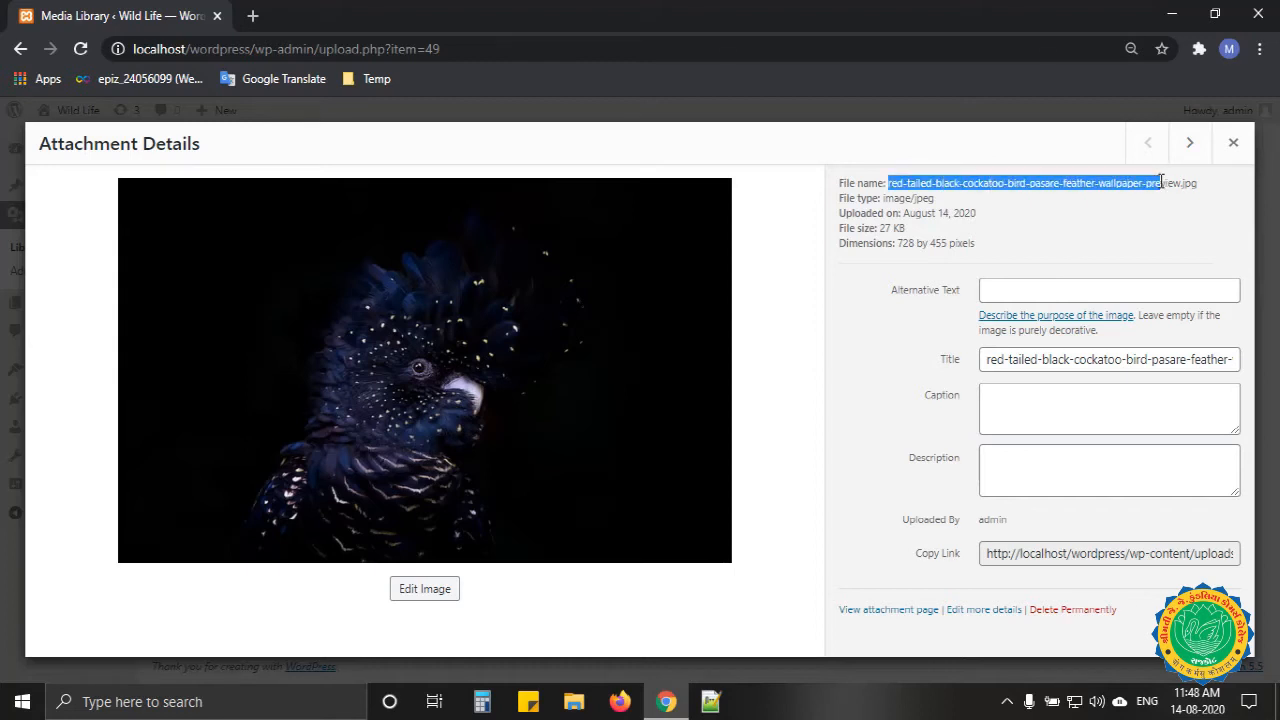
pyautogui.click(906, 182)
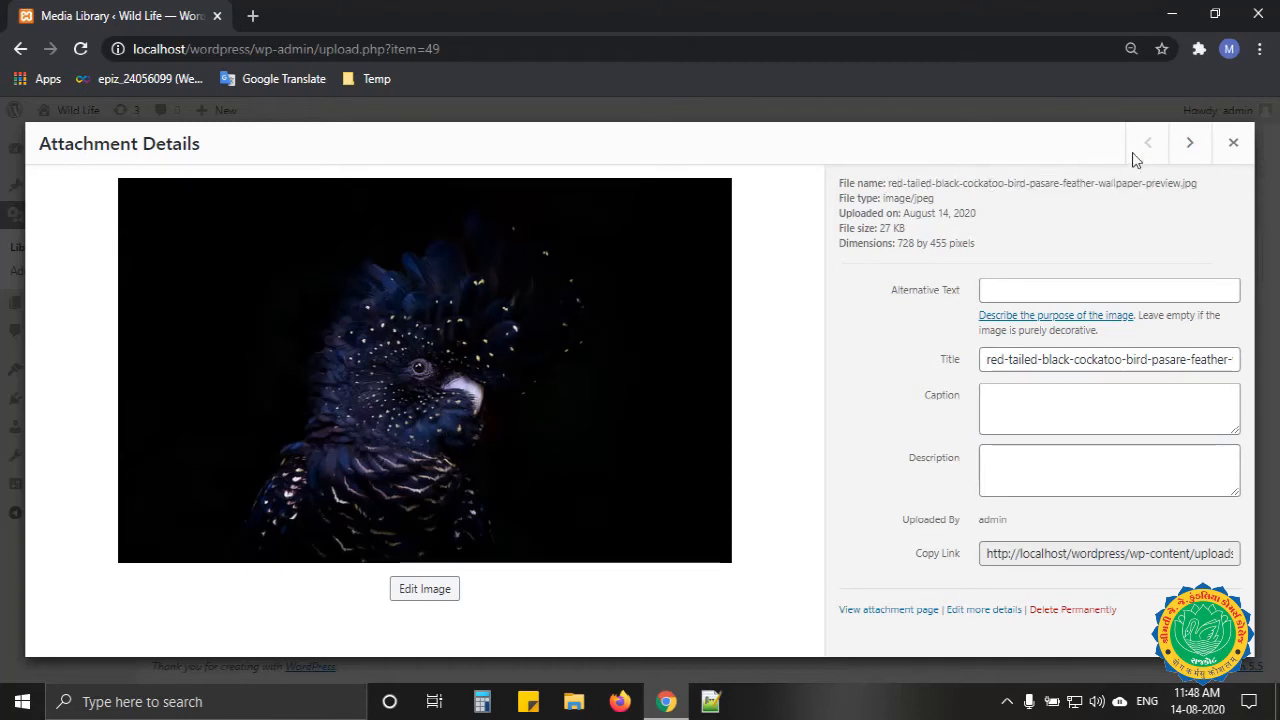
pyautogui.moveTo(1070, 183); pyautogui.dragTo(1092, 183)
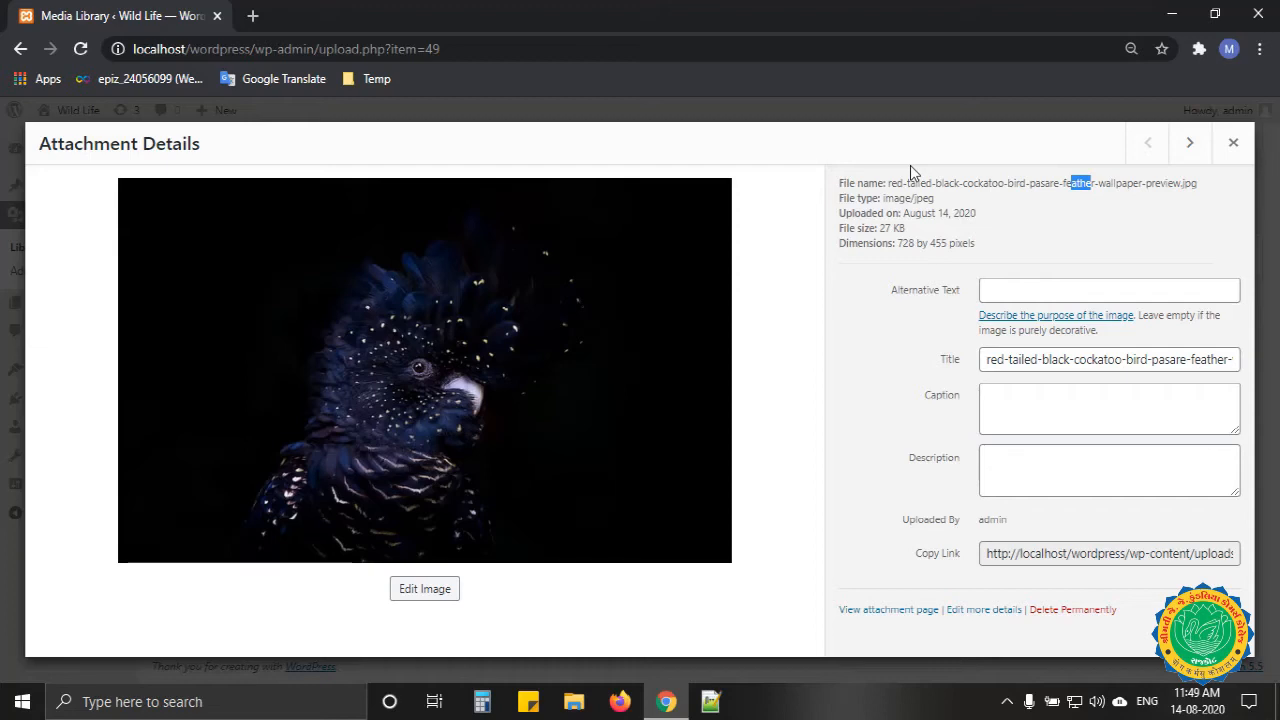
# Review the cockatoo image's full edit page with its alternative text, caption and description fields, and return to the attachment details
pyautogui.click(986, 609)
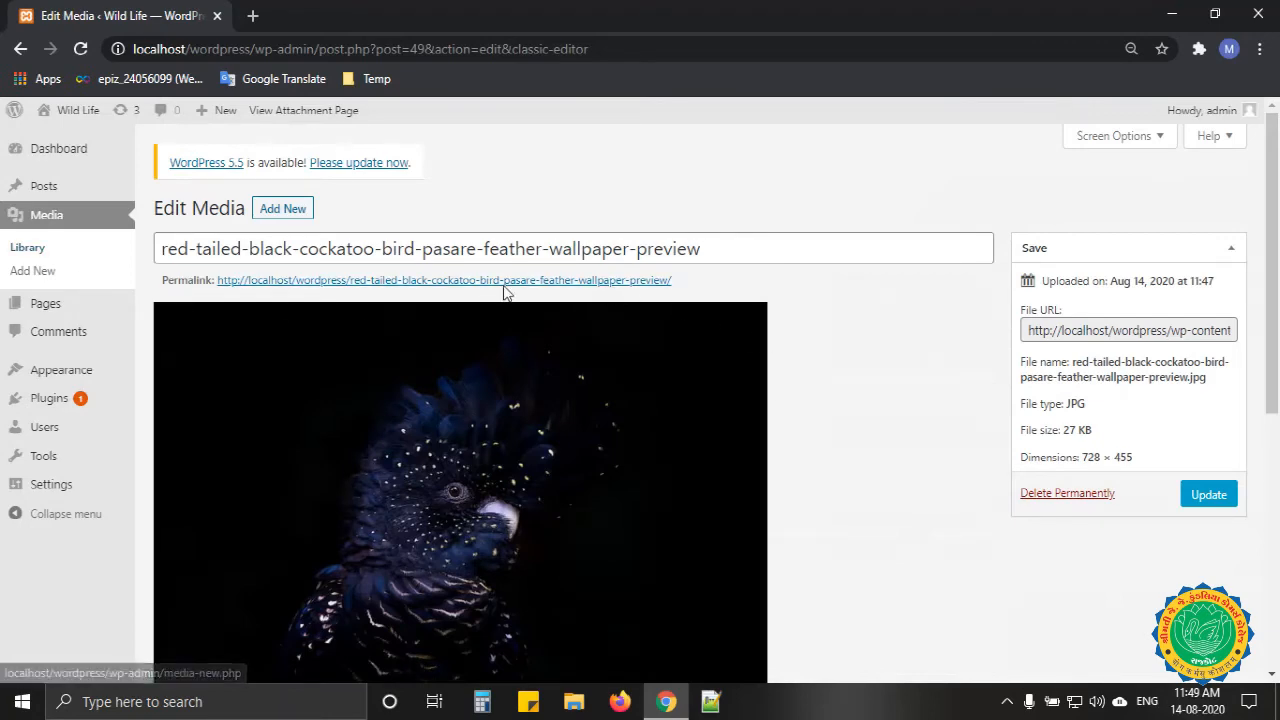
pyautogui.scroll(-5, 505, 290)
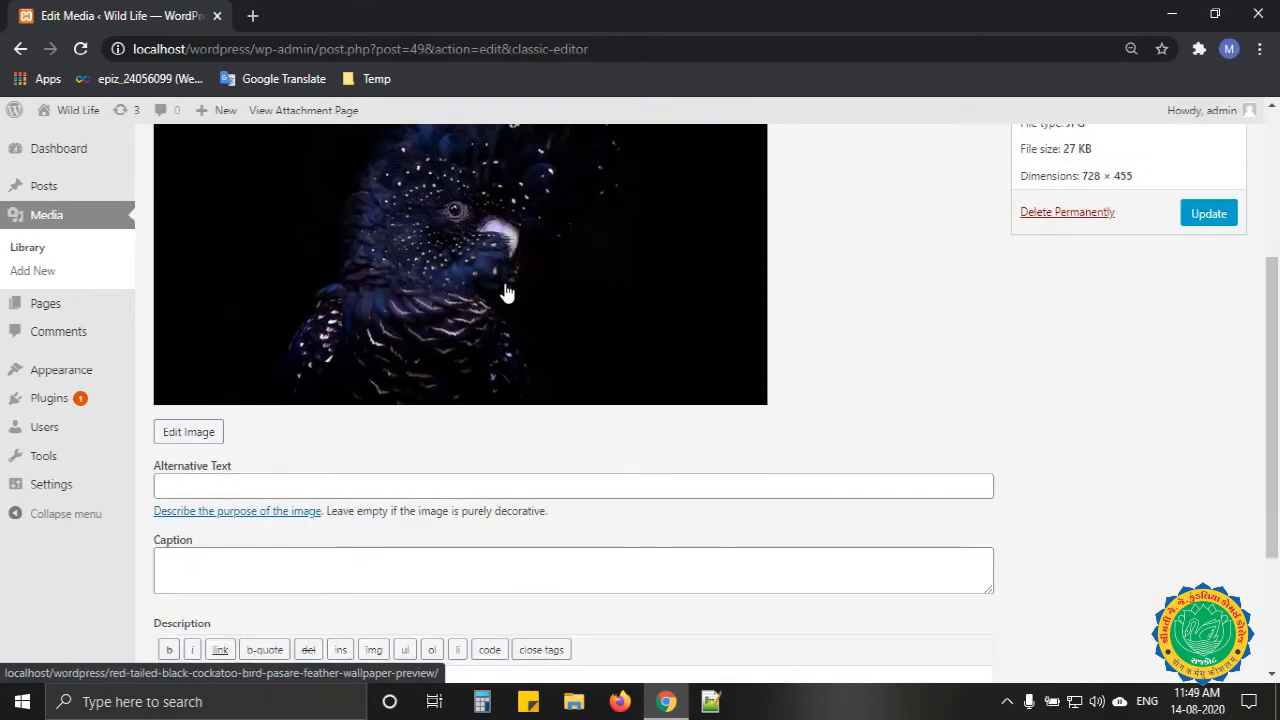
pyautogui.click(189, 297)
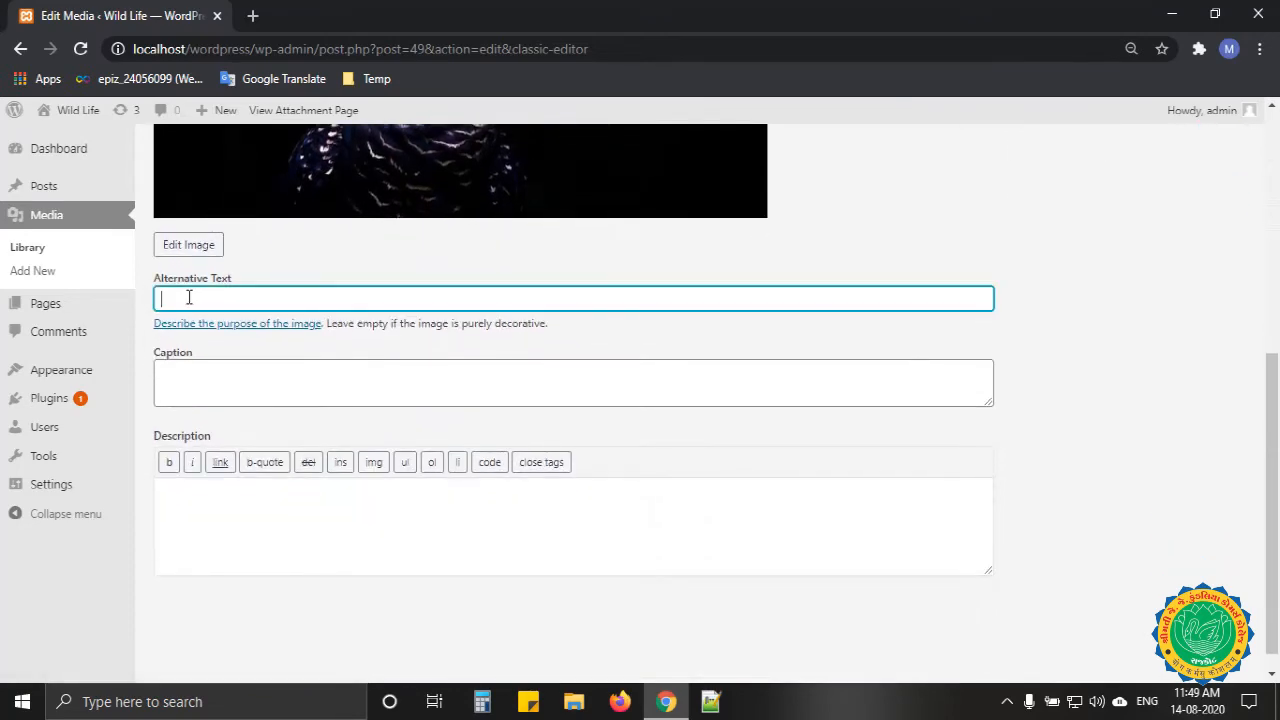
pyautogui.click(203, 381)
pyautogui.click(278, 510)
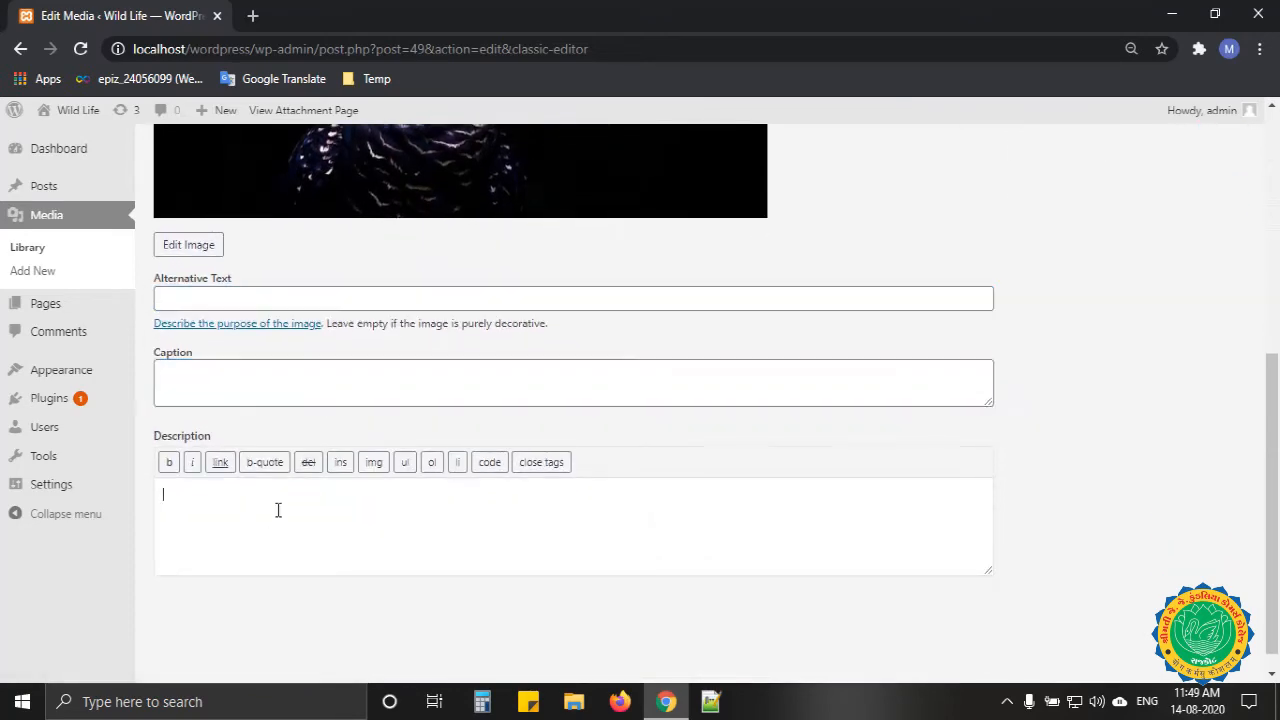
pyautogui.scroll(5, 278, 510)
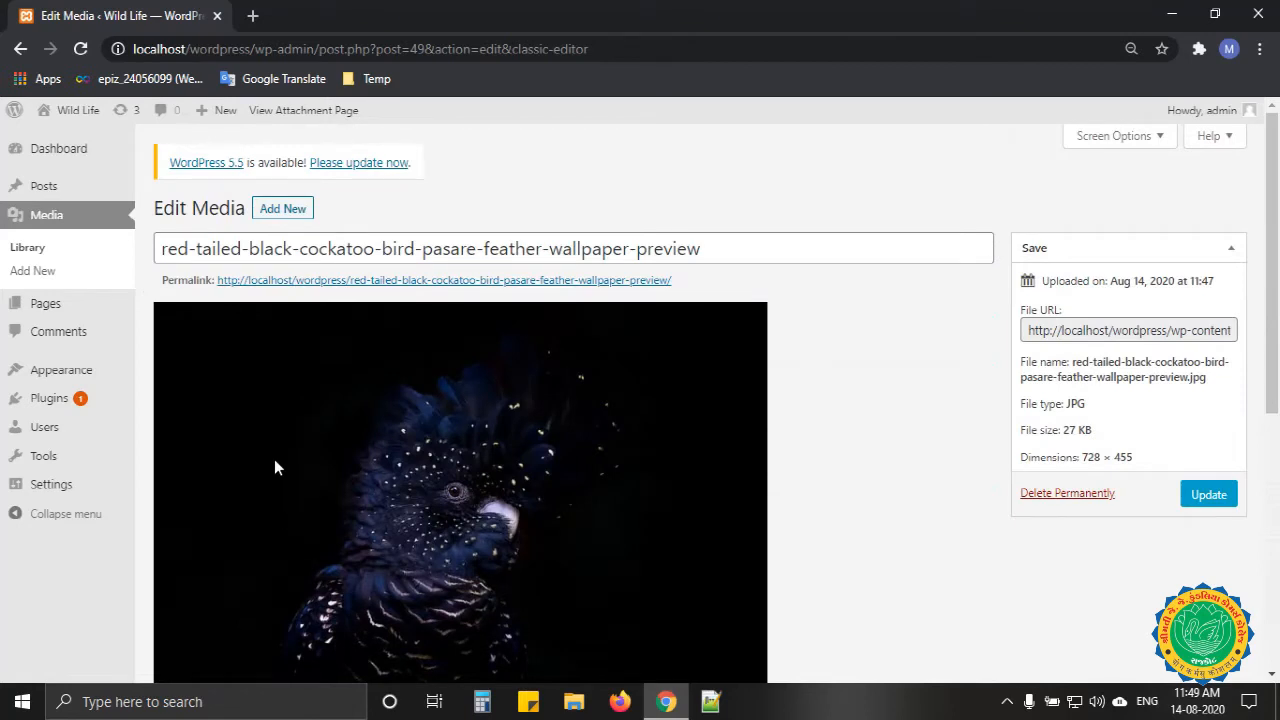
pyautogui.click(21, 58)
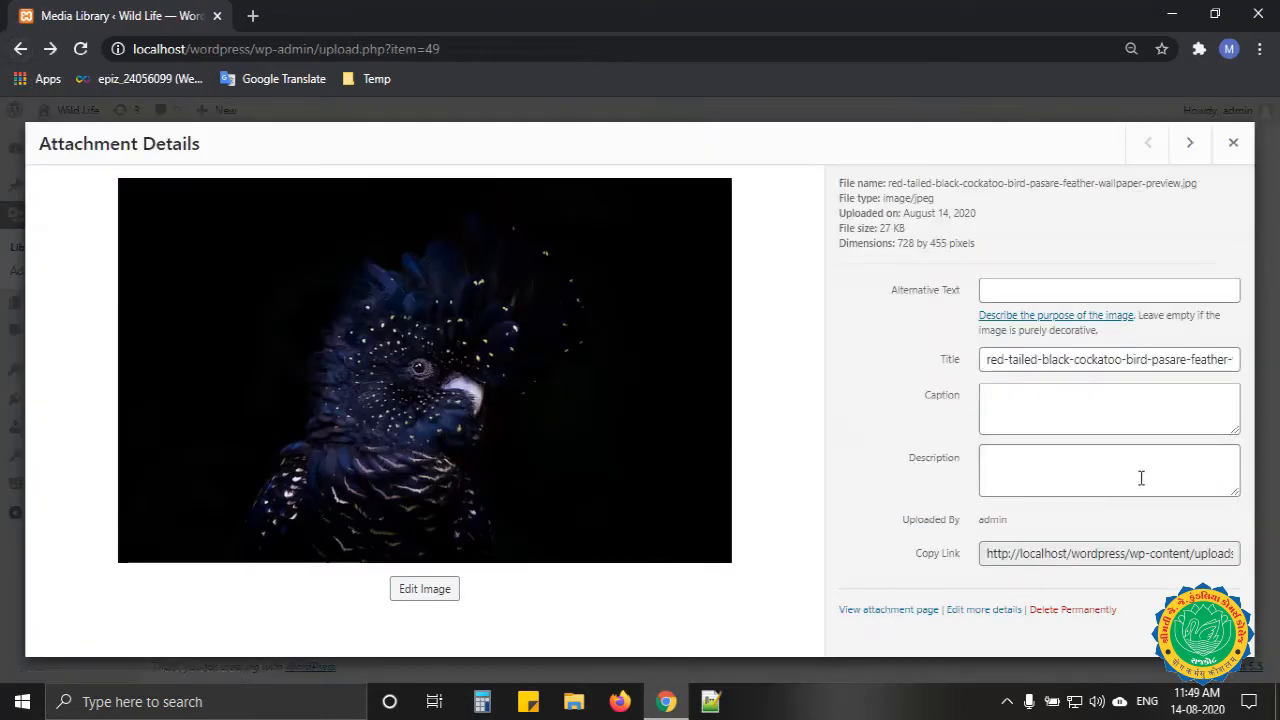
# Compare the description field in the attachment details with the description editor on the cockatoo image's full edit page, and go back
pyautogui.click(1141, 474)
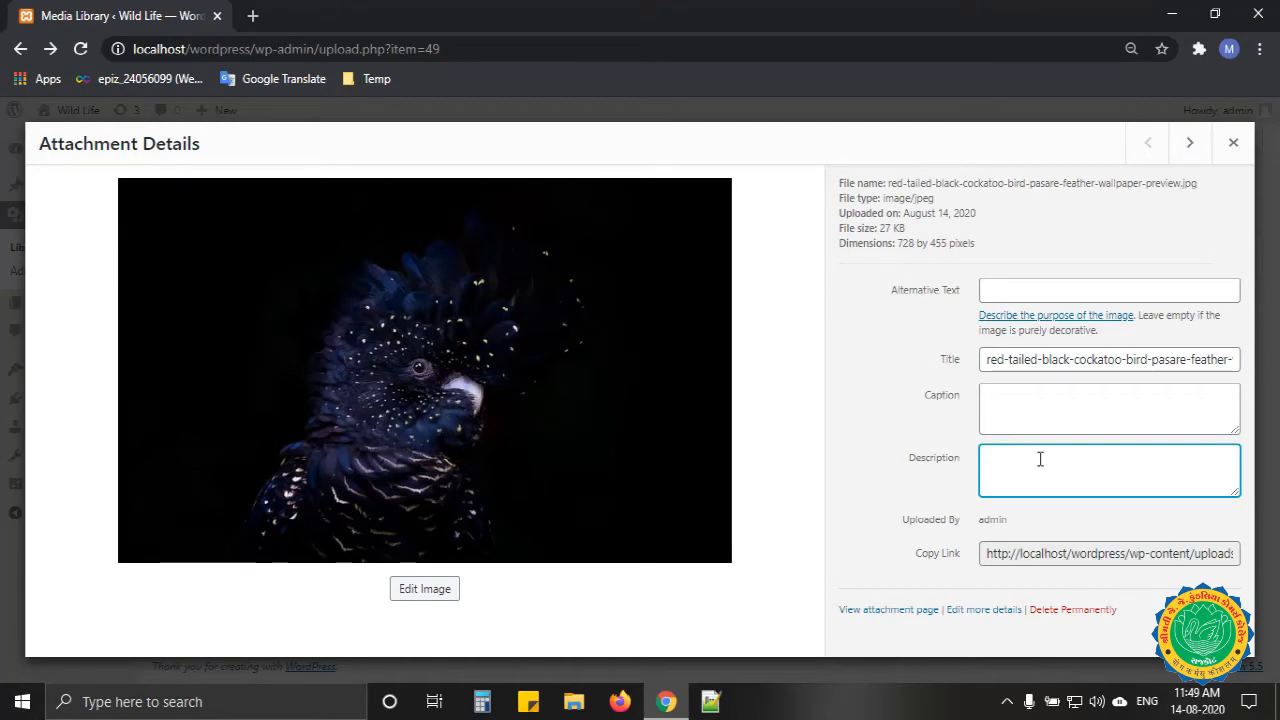
pyautogui.click(968, 612)
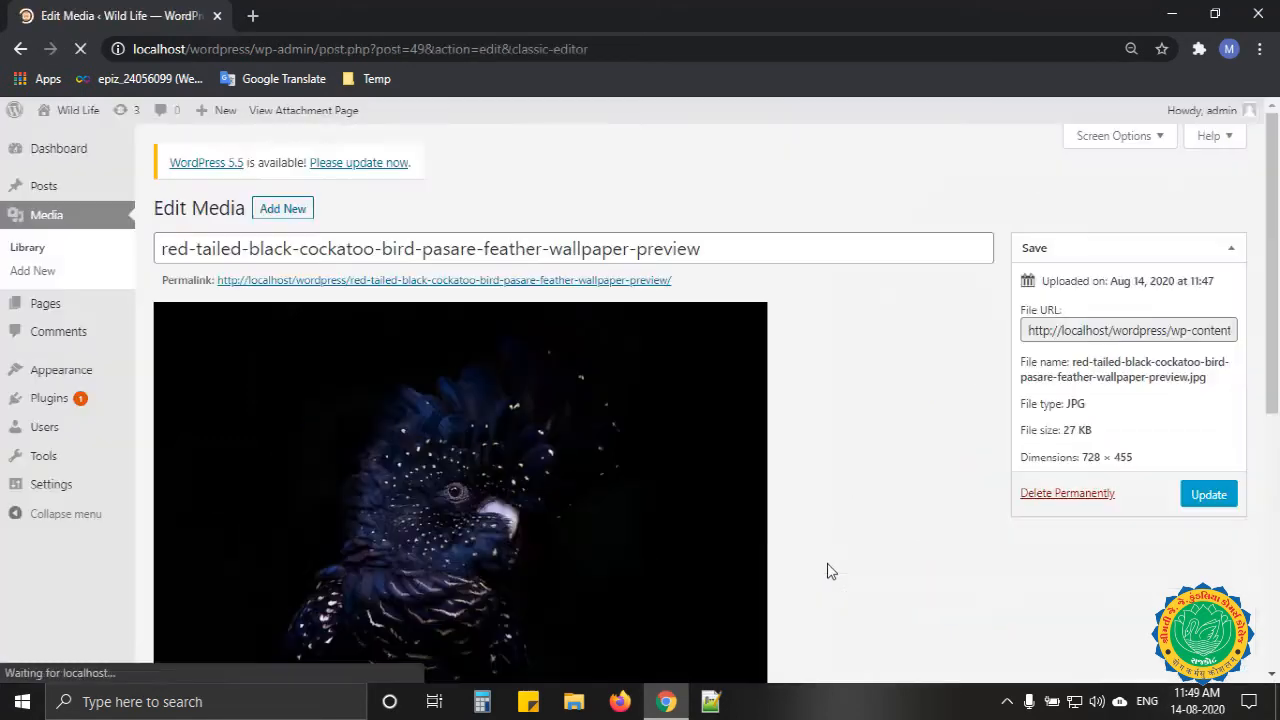
pyautogui.scroll(-5, 826, 550)
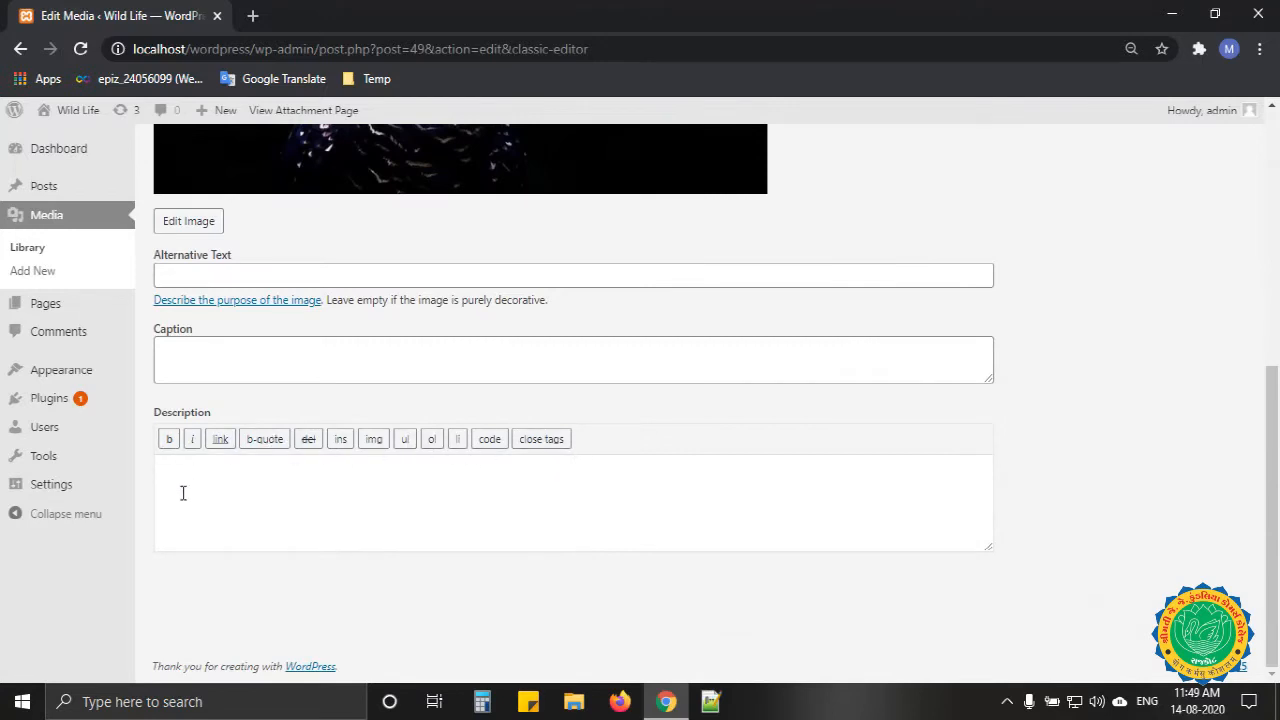
pyautogui.scroll(4, 342, 489)
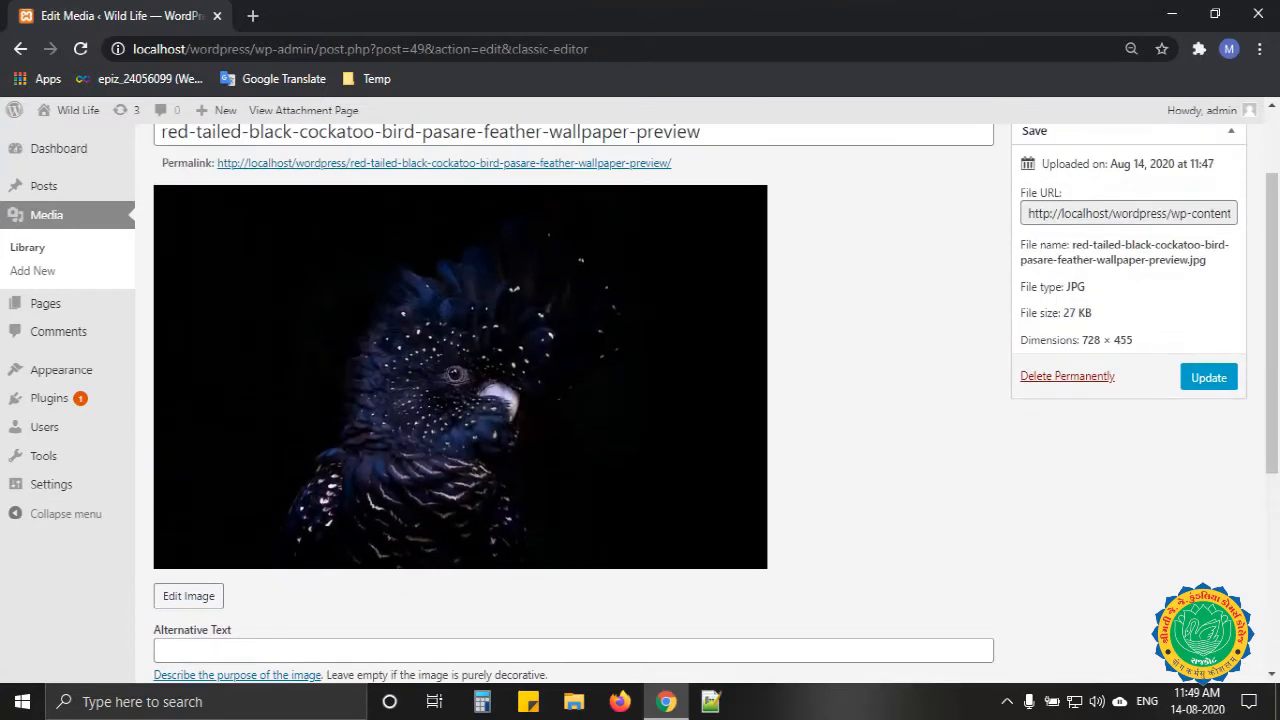
pyautogui.click(20, 48)
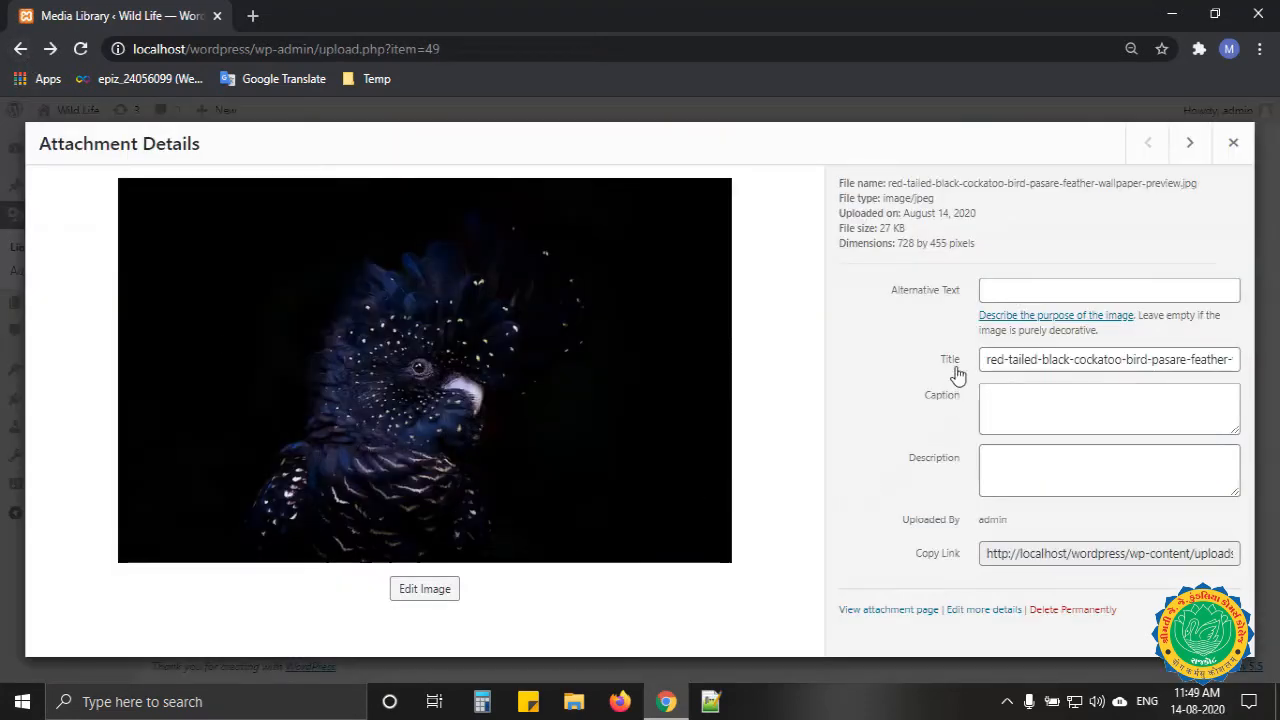
# View the cockatoo image's public attachment page, its address and the full-size image, and return to the attachment details
pyautogui.click(903, 613)
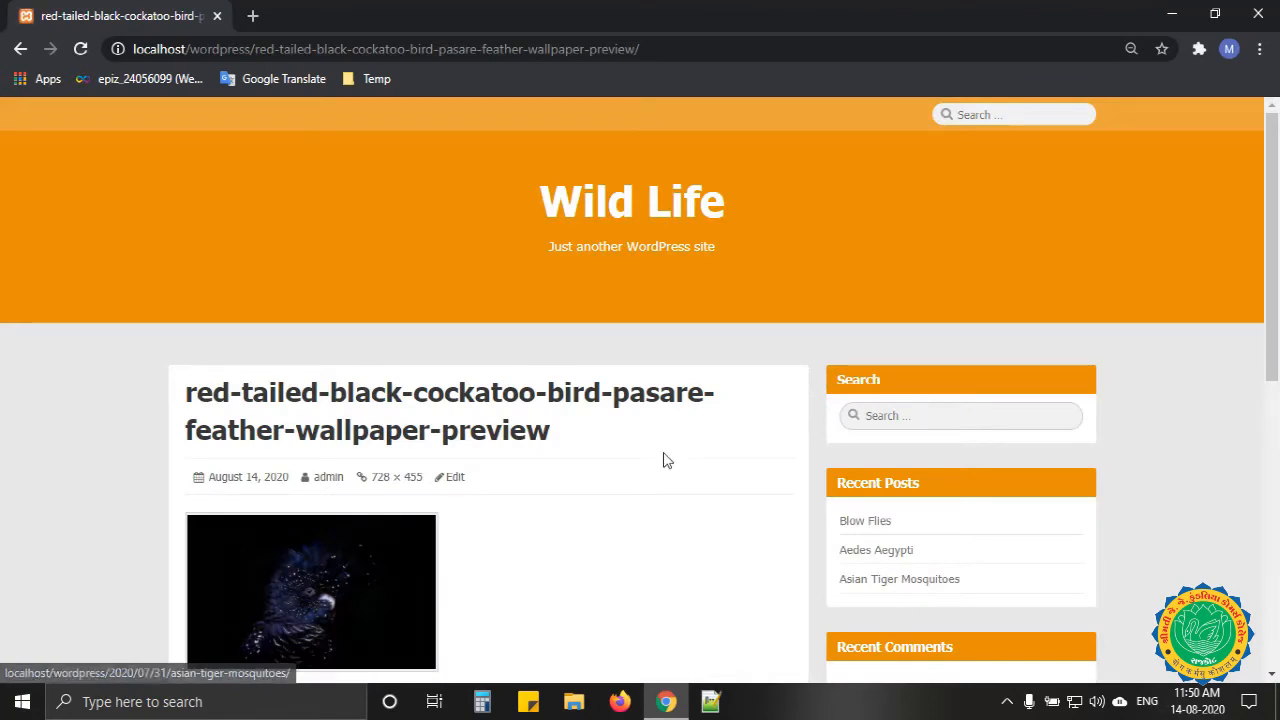
pyautogui.scroll(-5, 665, 460)
pyautogui.scroll(4, 665, 460)
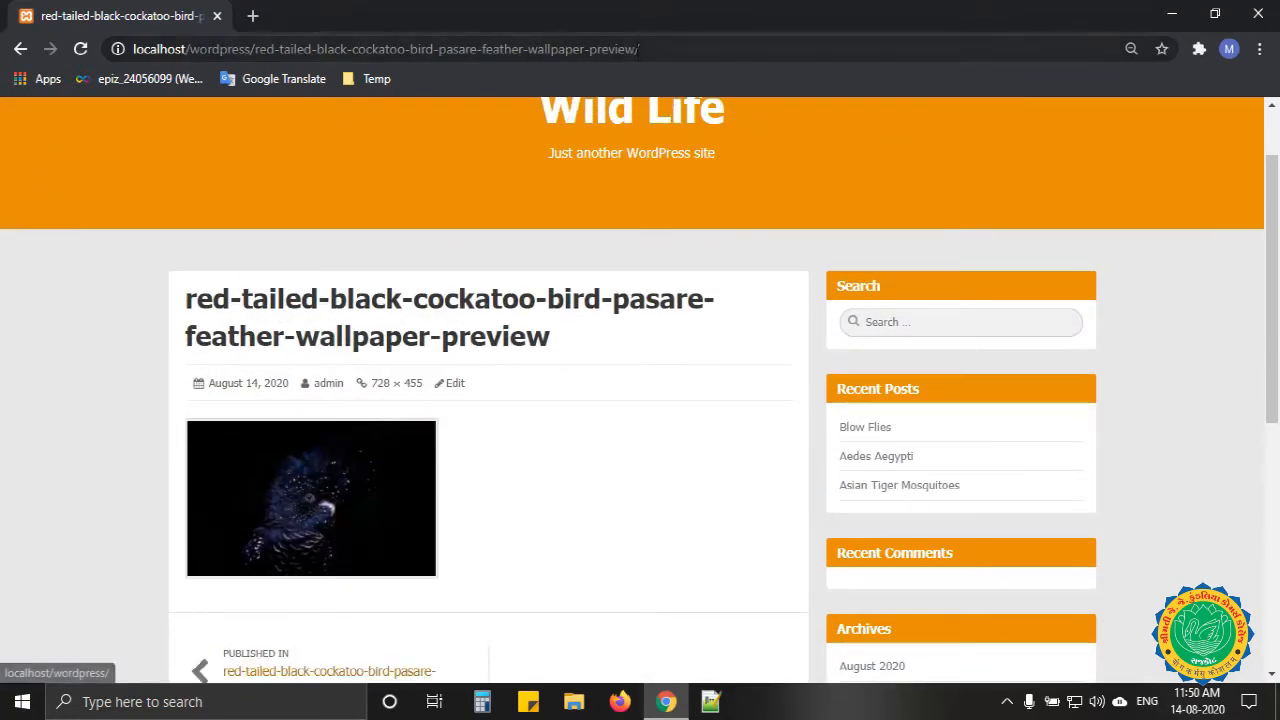
pyautogui.click(638, 49)
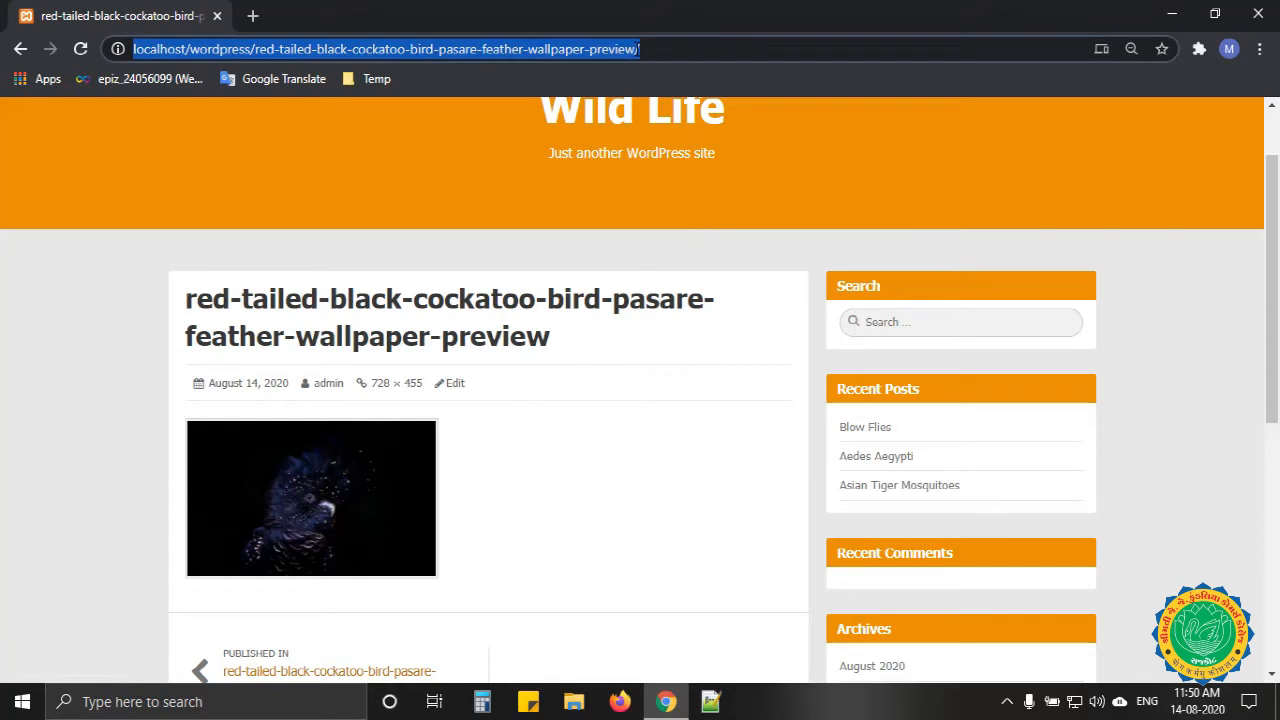
pyautogui.click(381, 490)
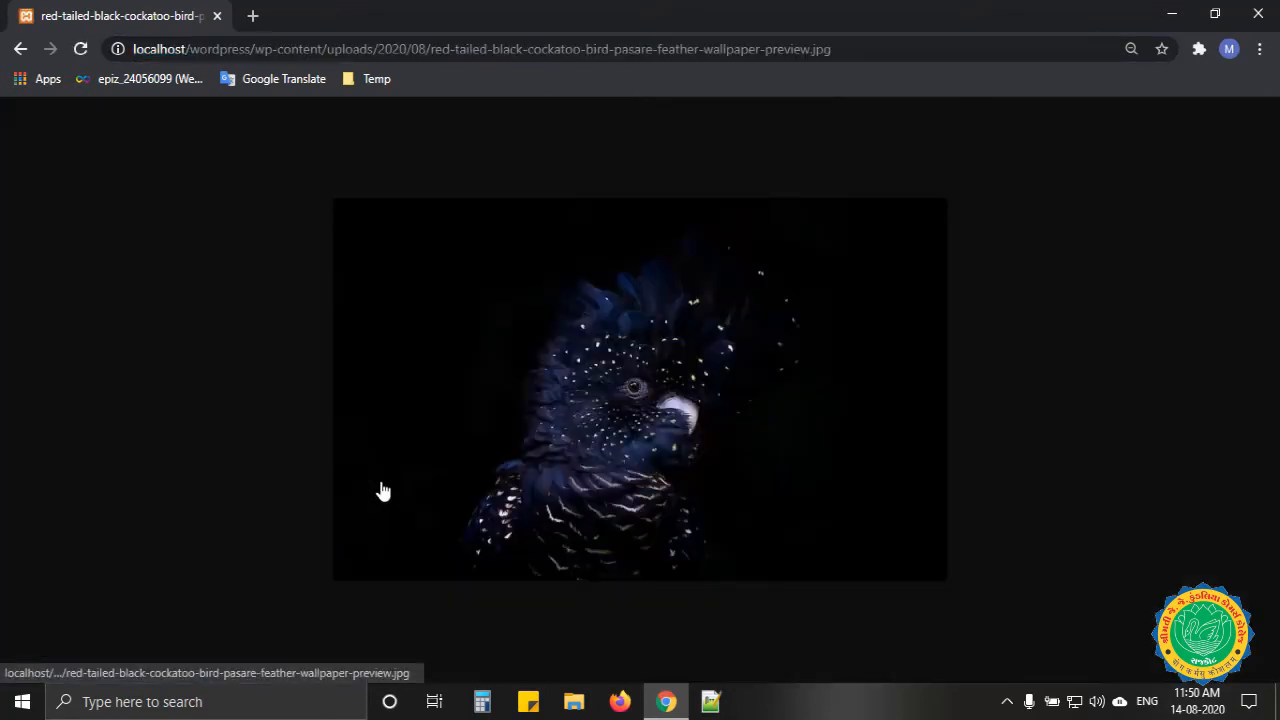
pyautogui.click(20, 49)
pyautogui.click(18, 50)
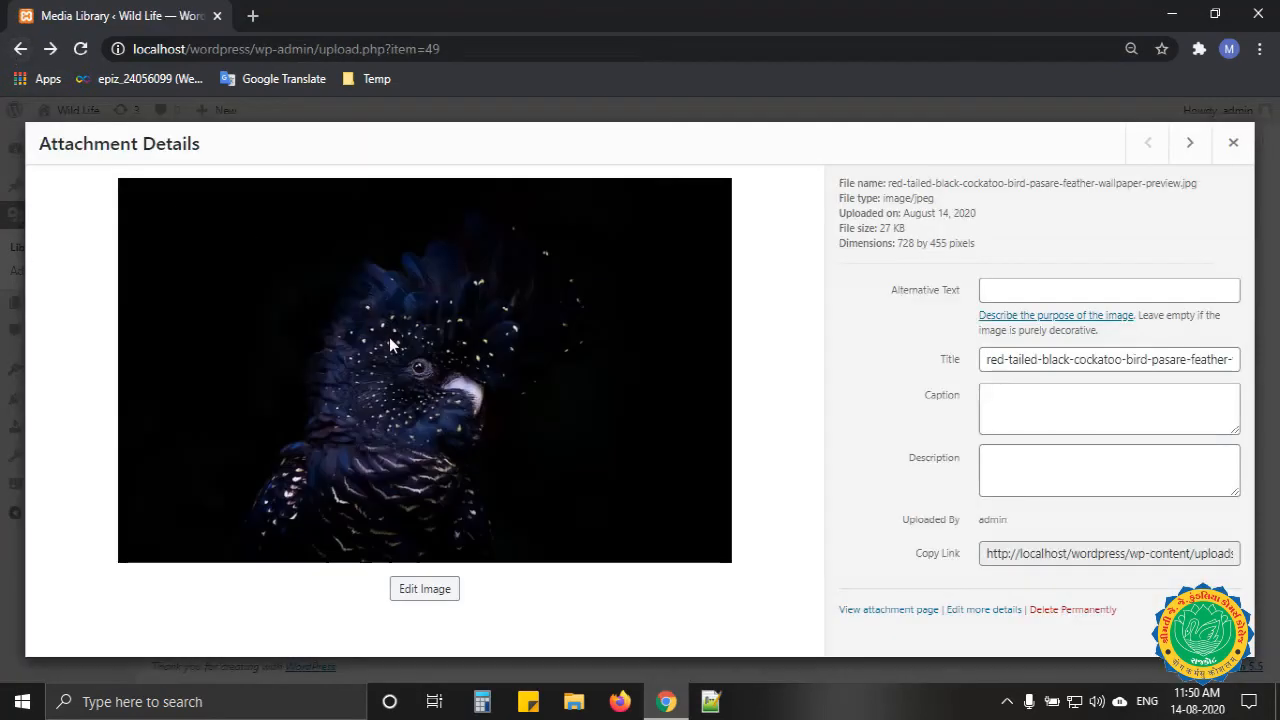
# Try a crop selection of about 470 × 213 px over the upper part of the cockatoo image, and cancel the editing
pyautogui.click(441, 593)
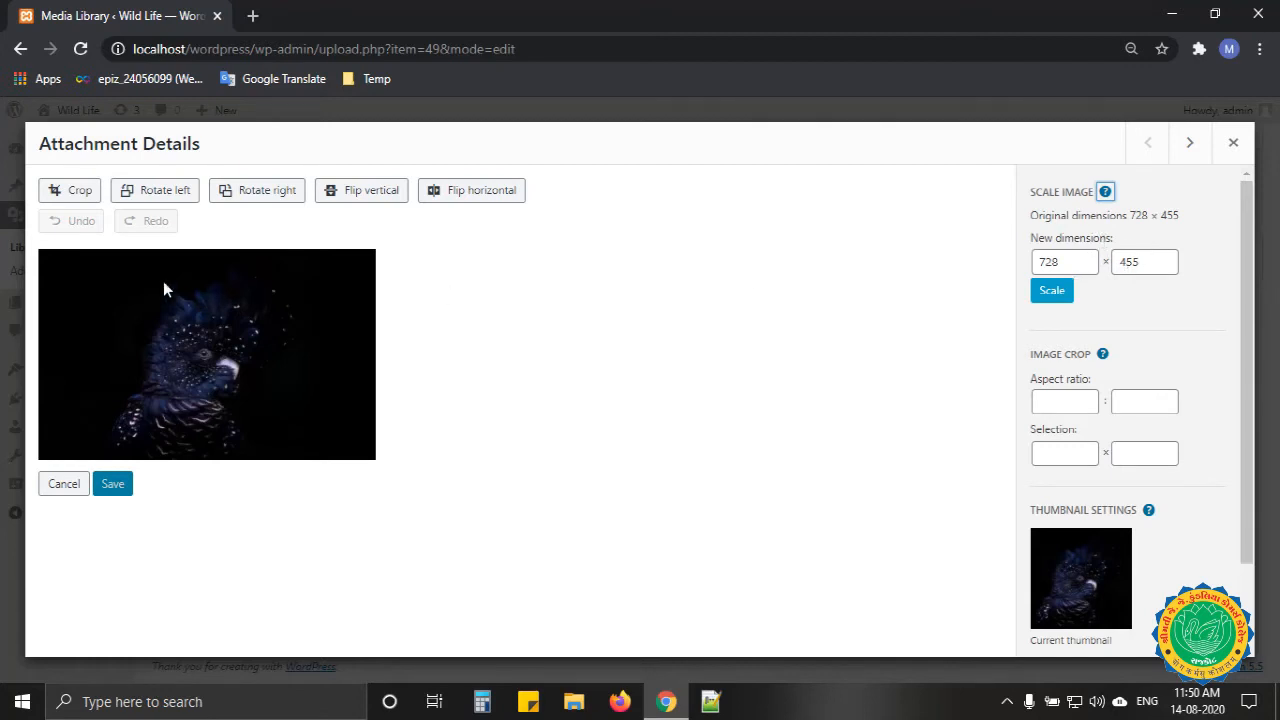
pyautogui.click(71, 193)
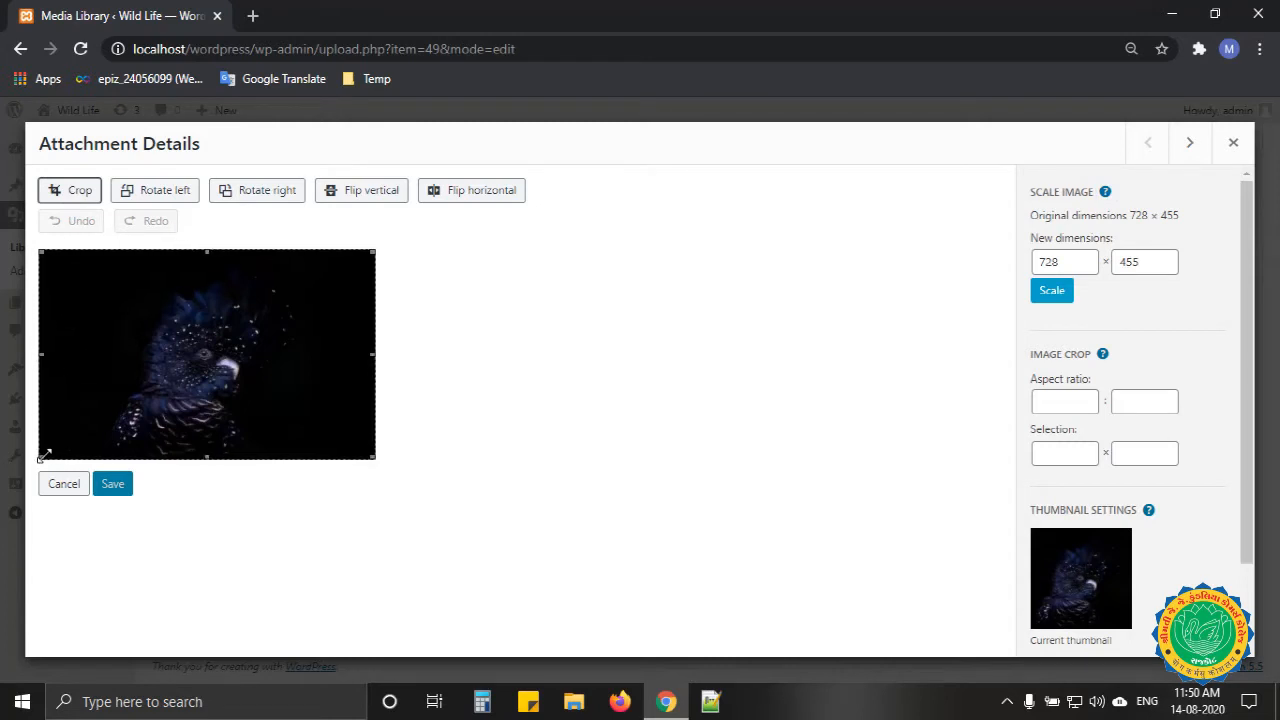
pyautogui.moveTo(40, 353); pyautogui.dragTo(158, 357)
pyautogui.moveTo(274, 460); pyautogui.dragTo(260, 346)
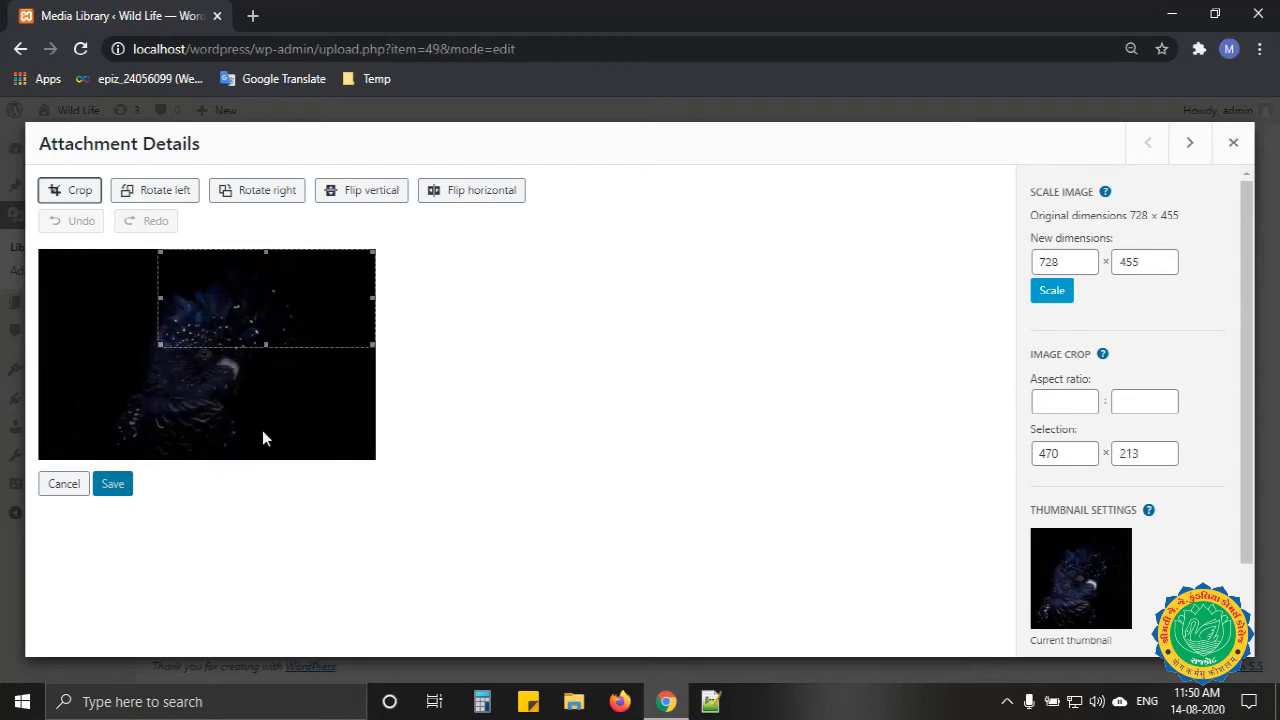
pyautogui.click(50, 487)
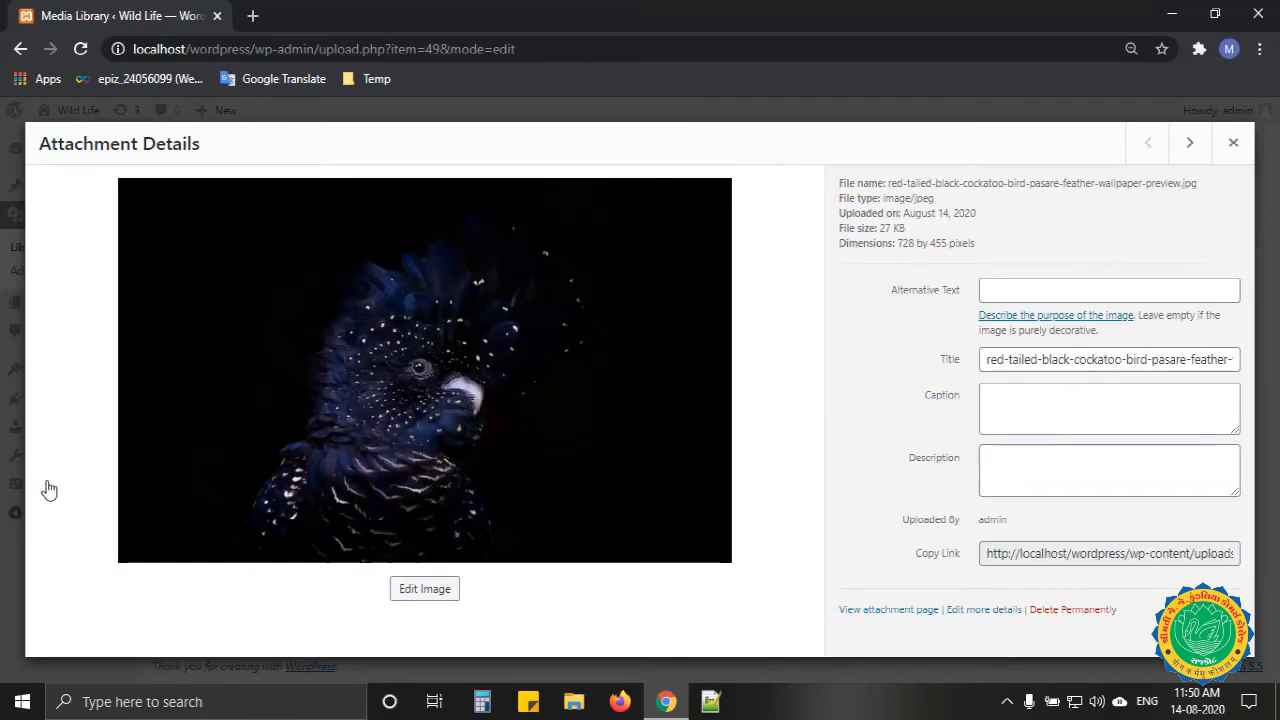
# Reopen the cockatoo image for editing and try rotating it twice to the left and twice back to the right
pyautogui.click(410, 592)
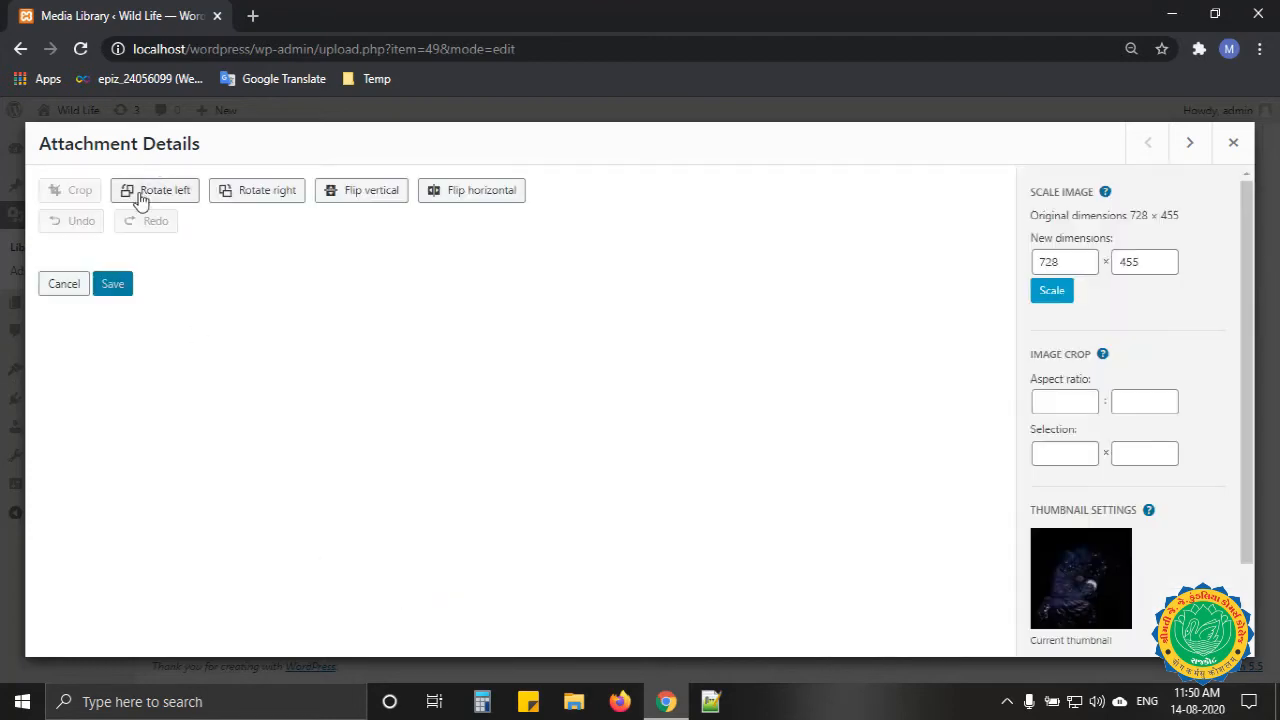
pyautogui.click(141, 199)
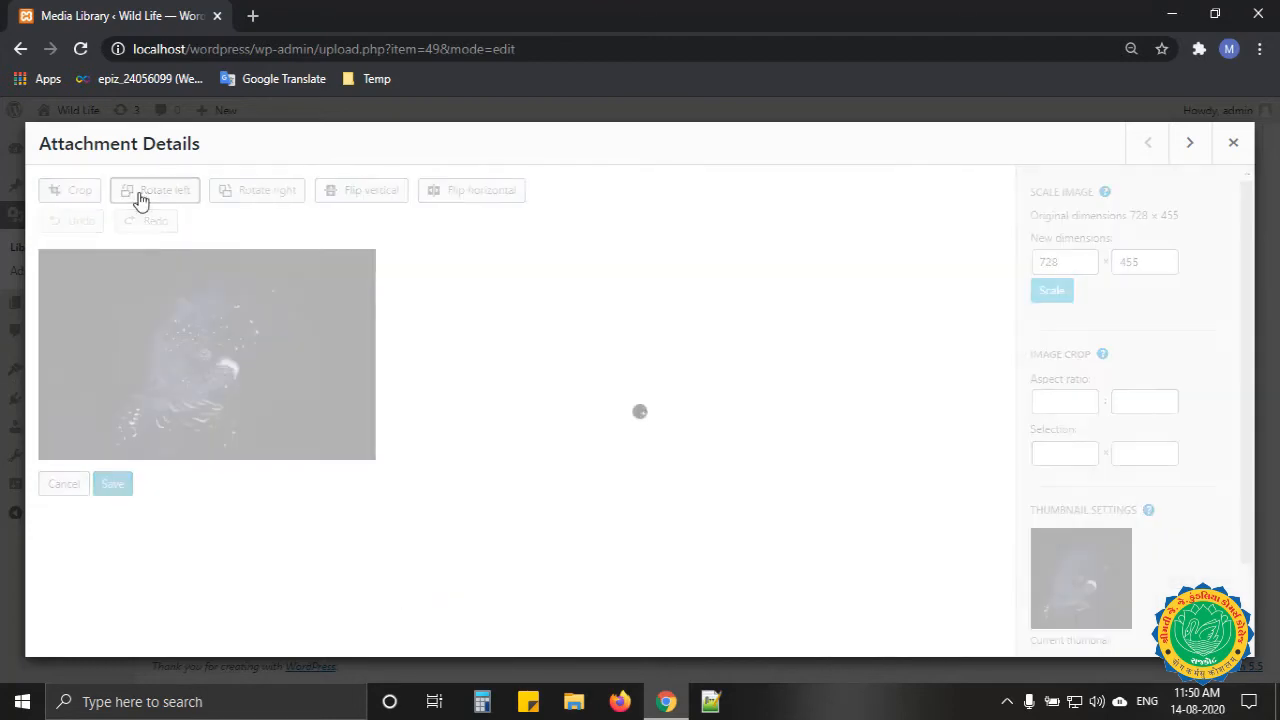
pyautogui.click(141, 199)
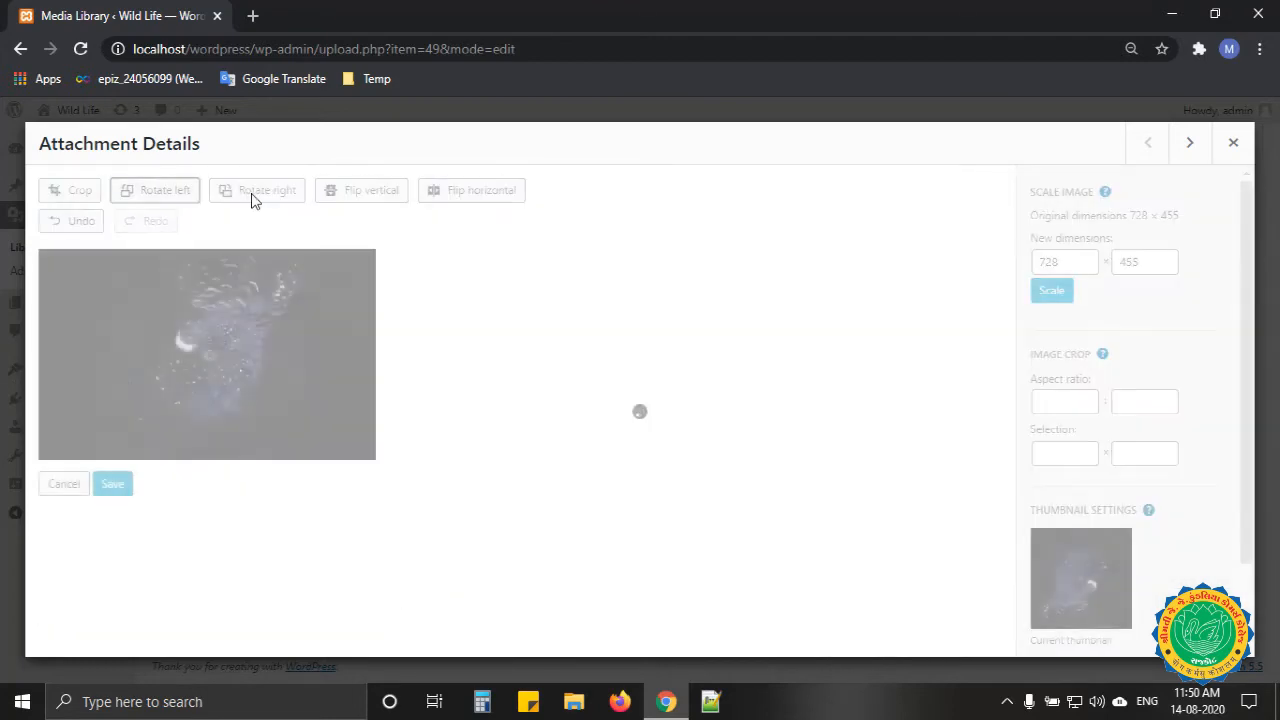
pyautogui.click(253, 197)
pyautogui.click(253, 197)
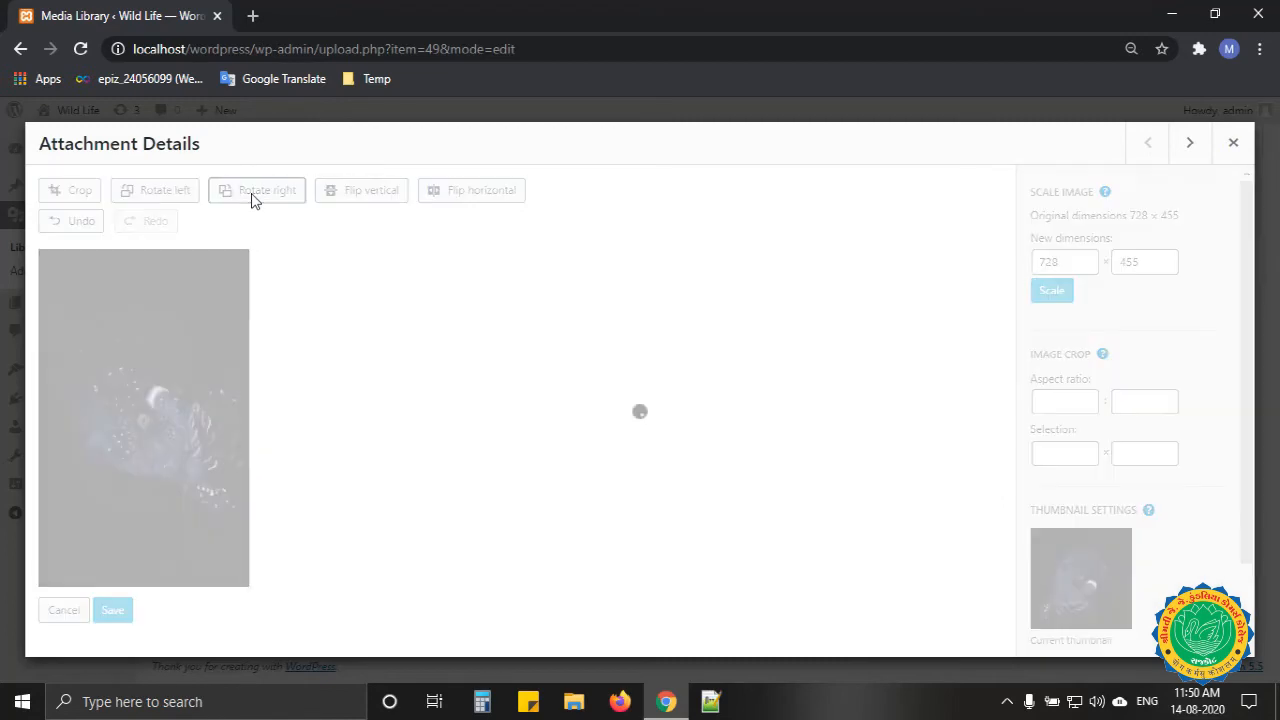
# Try flipping the cockatoo image vertically and horizontally, and undo and redo the last flip
pyautogui.click(340, 199)
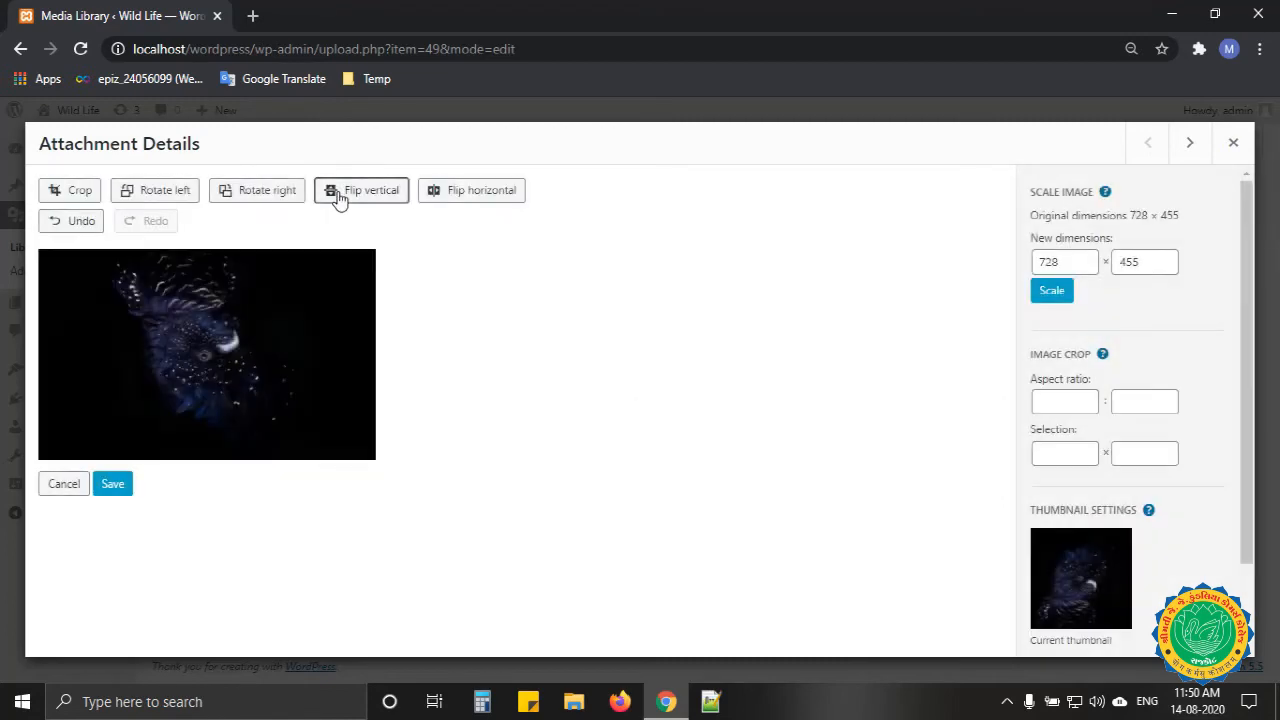
pyautogui.click(340, 199)
pyautogui.click(340, 199)
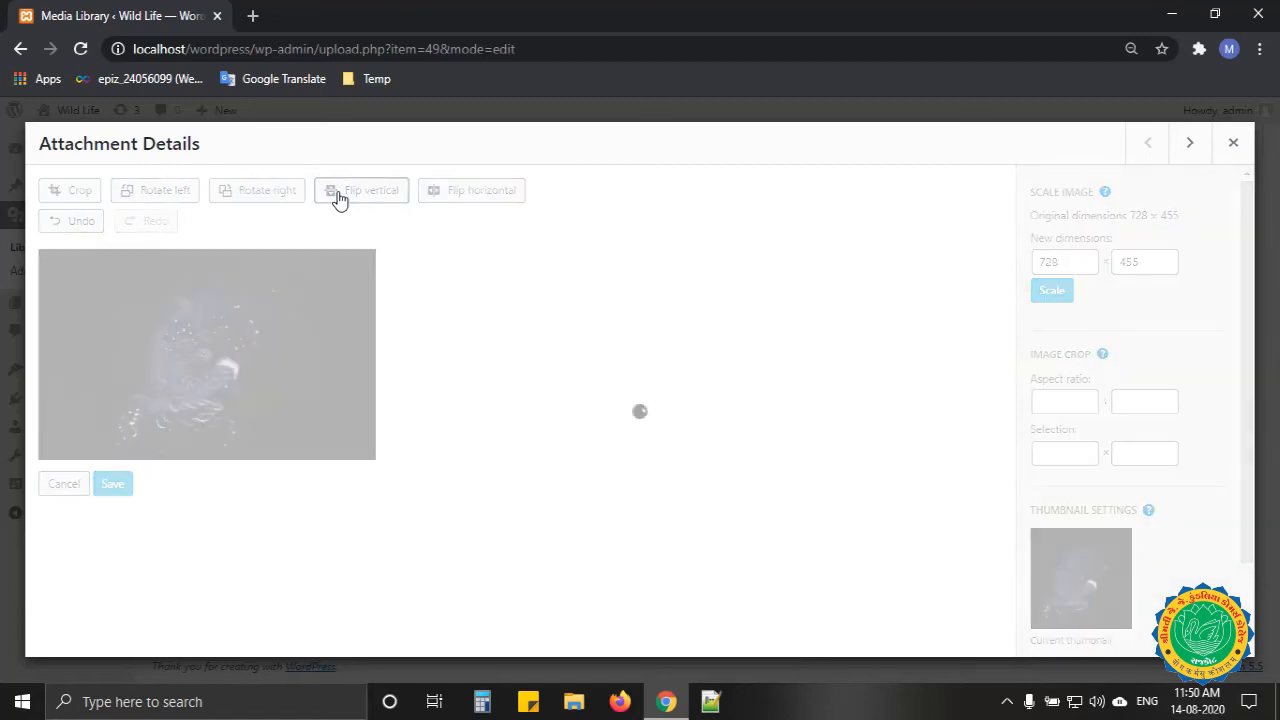
pyautogui.click(431, 197)
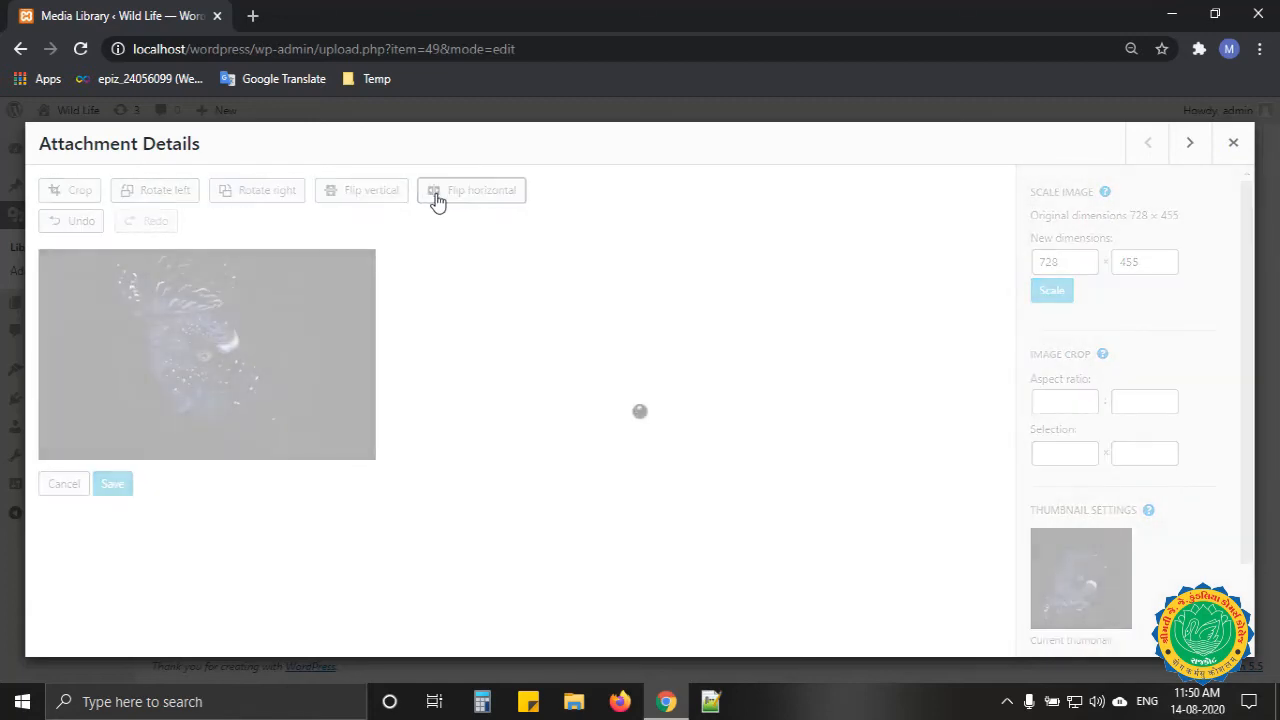
pyautogui.click(436, 198)
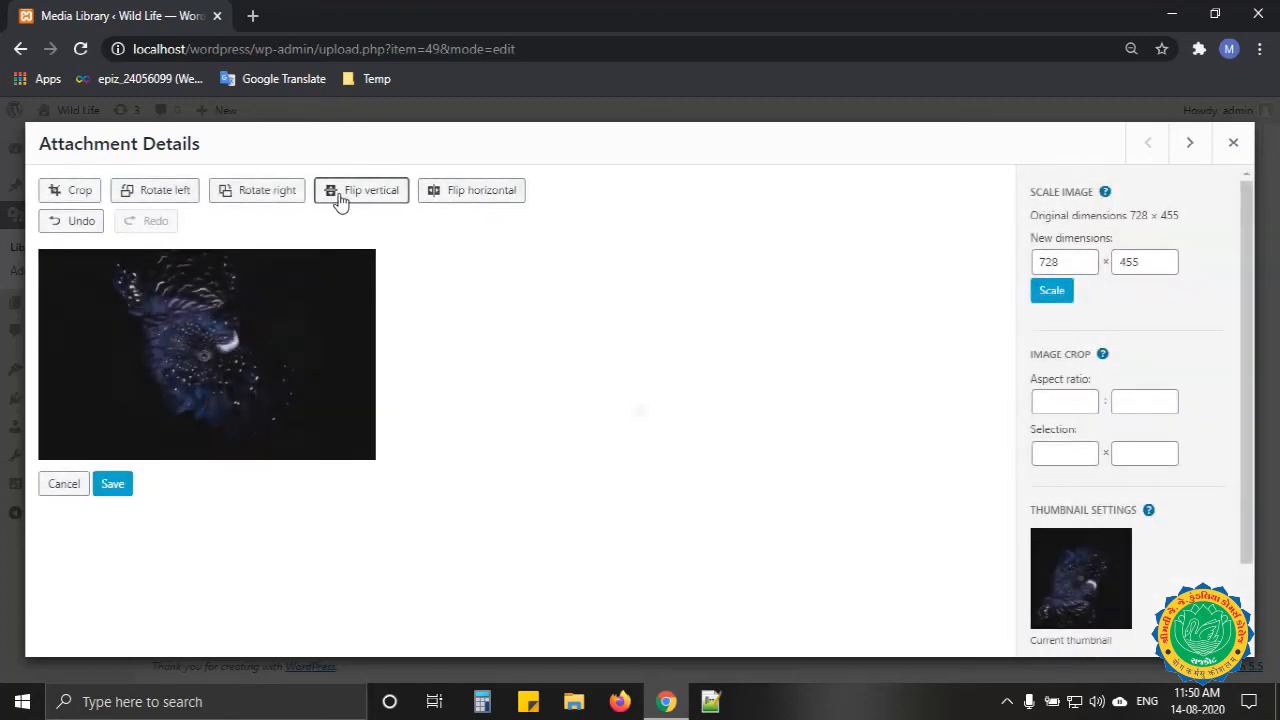
pyautogui.click(340, 199)
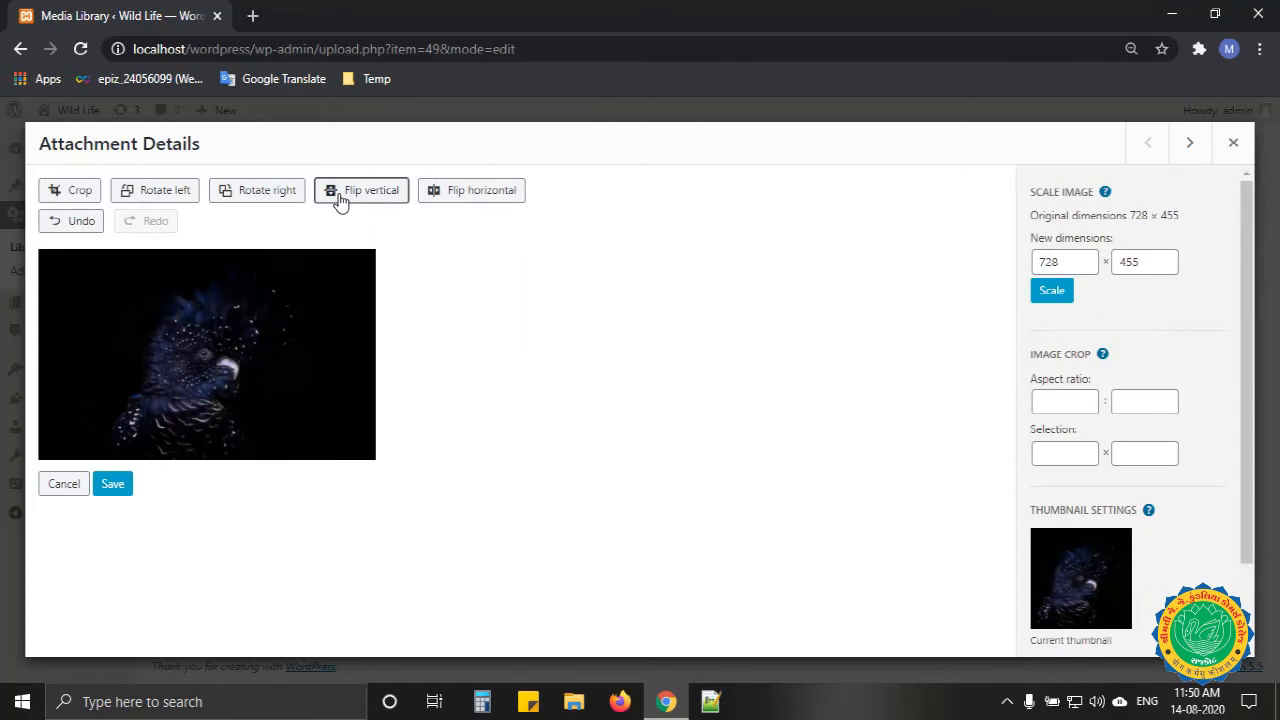
pyautogui.click(53, 229)
pyautogui.click(140, 230)
# Open the image crop help and read the explanation of the aspect ratio with its 1:1, 4:3 and 16:9 examples
pyautogui.click(1062, 400)
pyautogui.click(1103, 357)
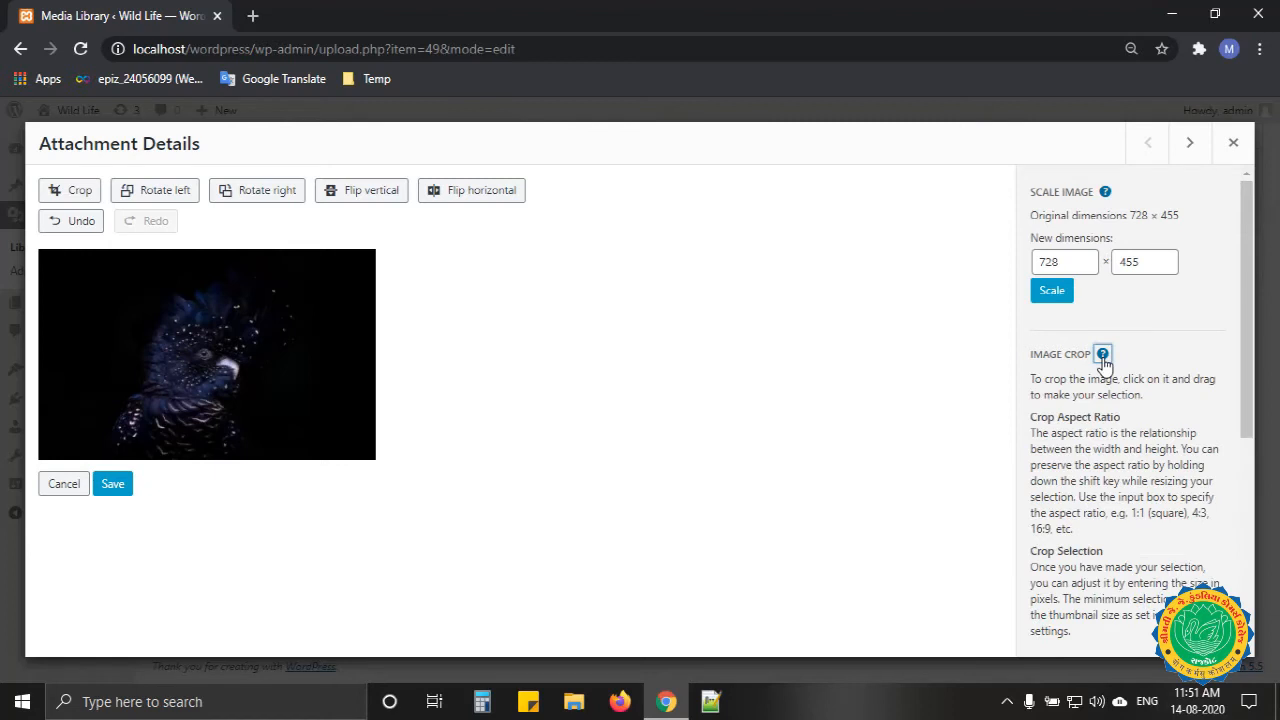
pyautogui.scroll(-2, 1105, 400)
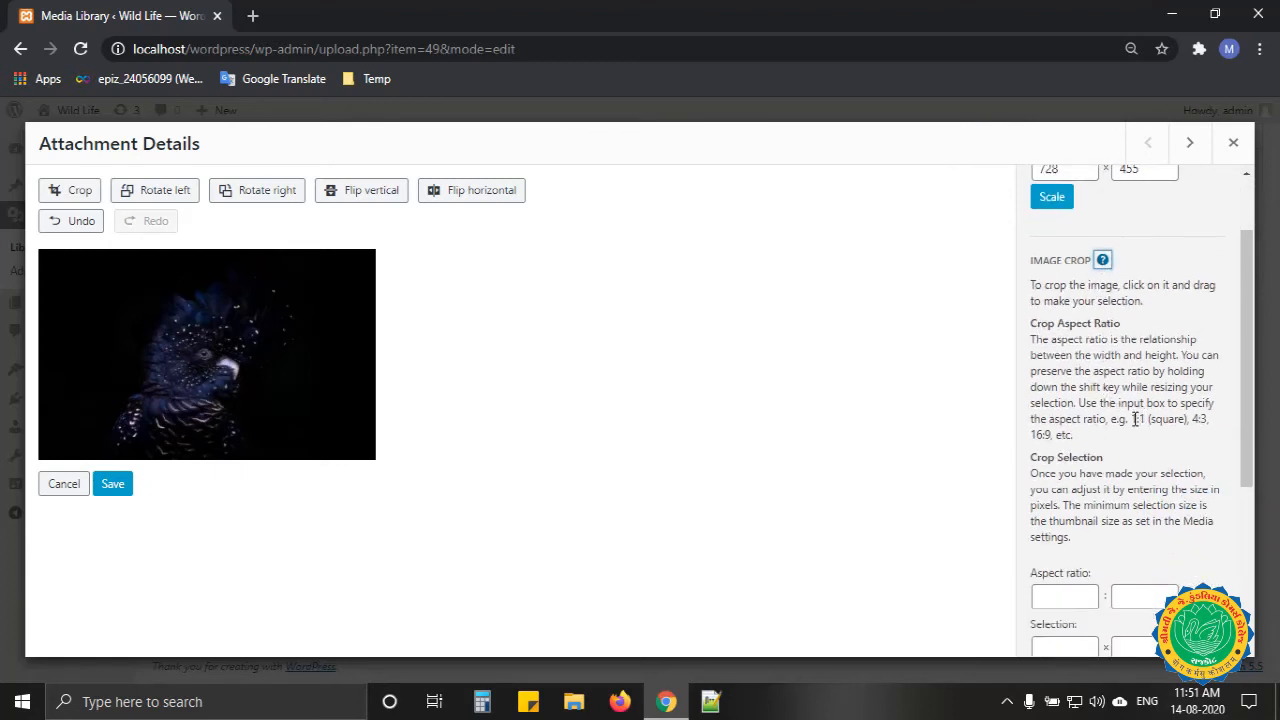
pyautogui.moveTo(1136, 419); pyautogui.dragTo(1181, 421)
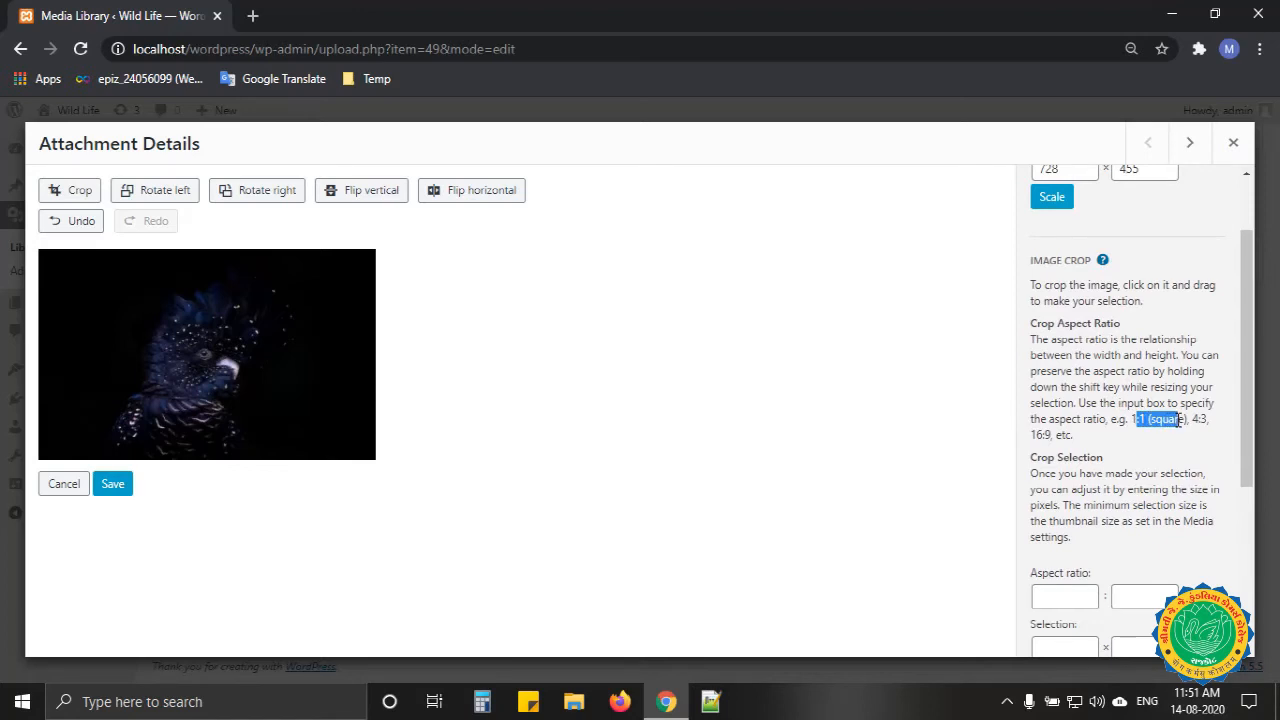
pyautogui.click(1201, 419)
pyautogui.moveTo(1030, 436); pyautogui.dragTo(1069, 432)
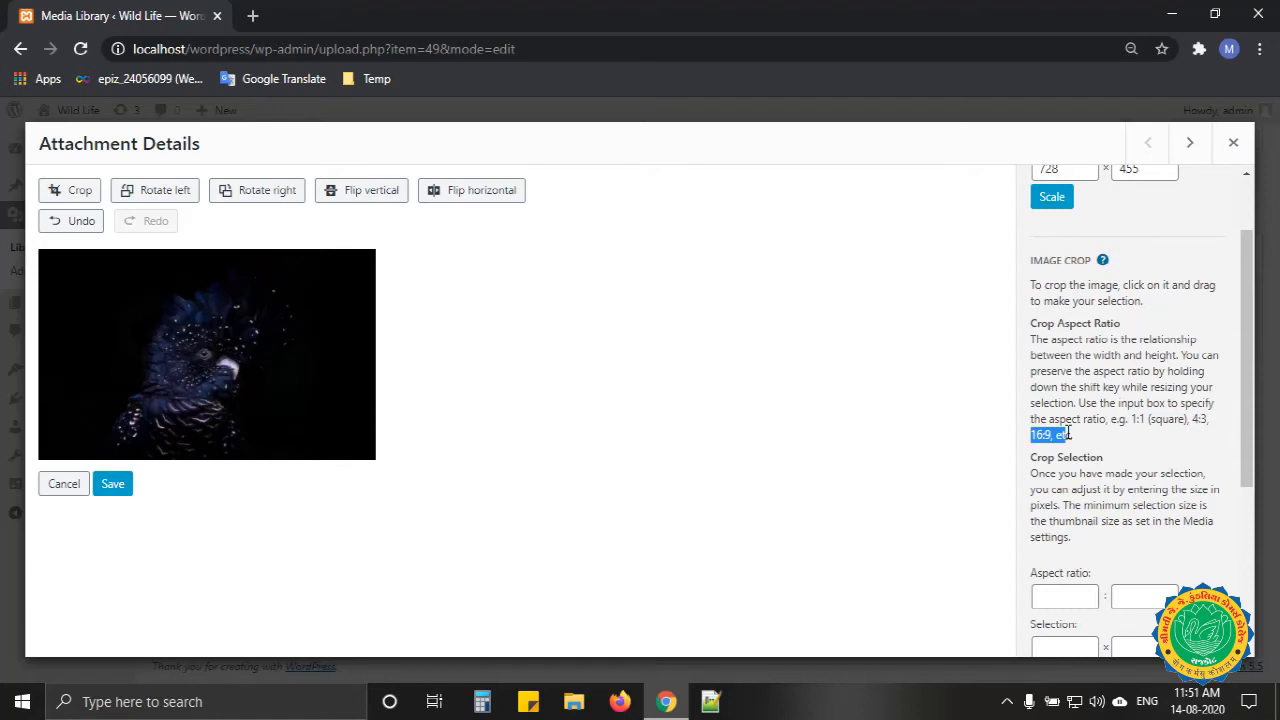
# Set the crop aspect ratio to 1:1
pyautogui.scroll(-2, 1070, 430)
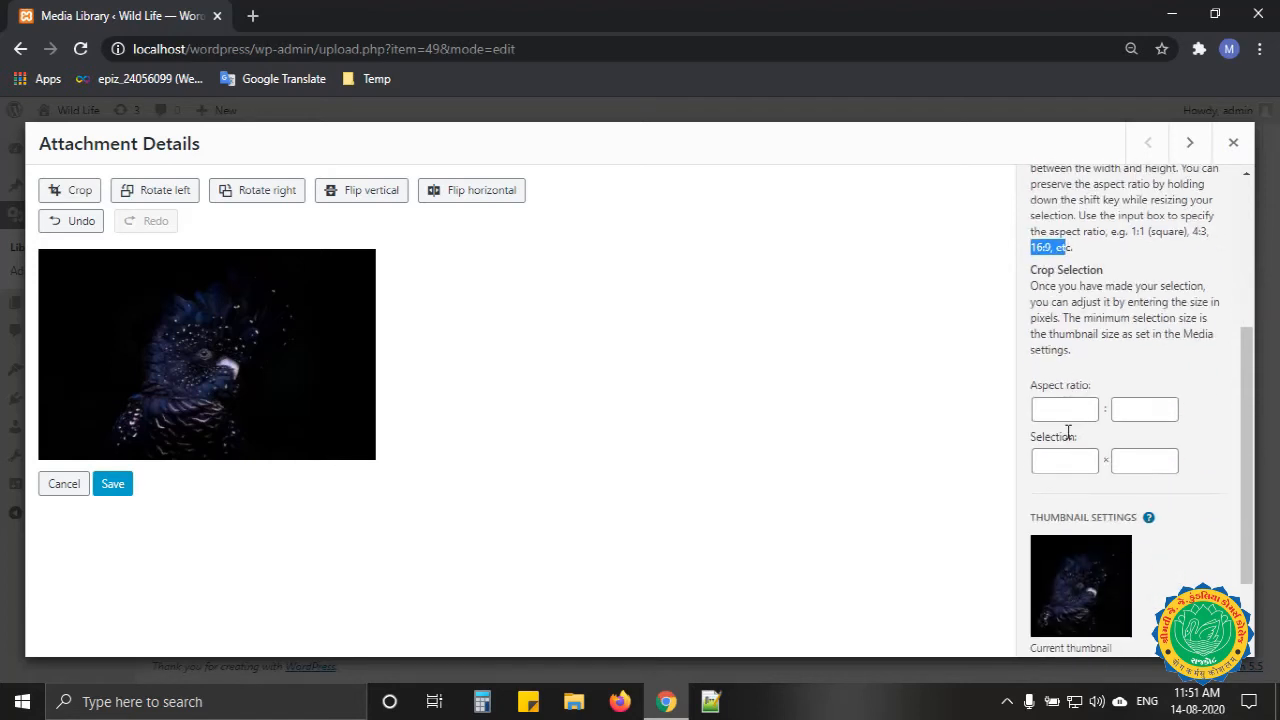
pyautogui.click(1070, 419)
pyautogui.write('1')
pyautogui.press('Tab')
pyautogui.write('1')
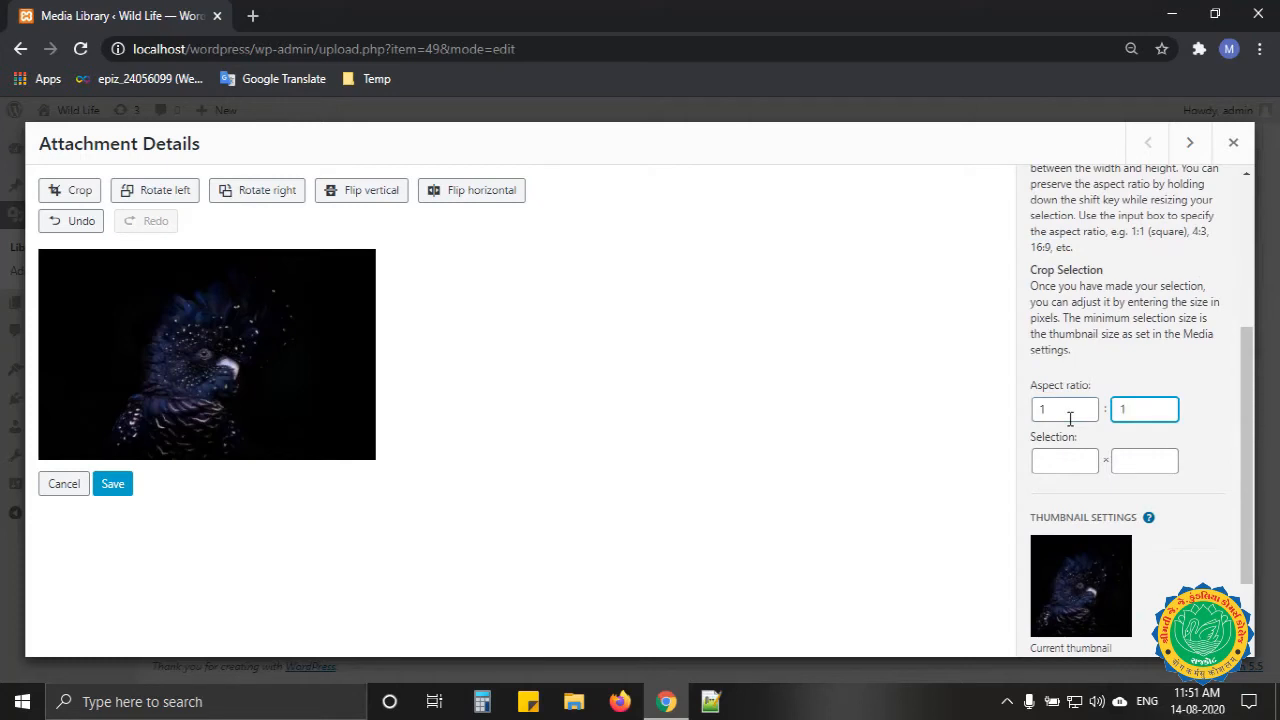
# Make a square crop selection of 455 × 455 px and position it around the cockatoo
pyautogui.click(62, 191)
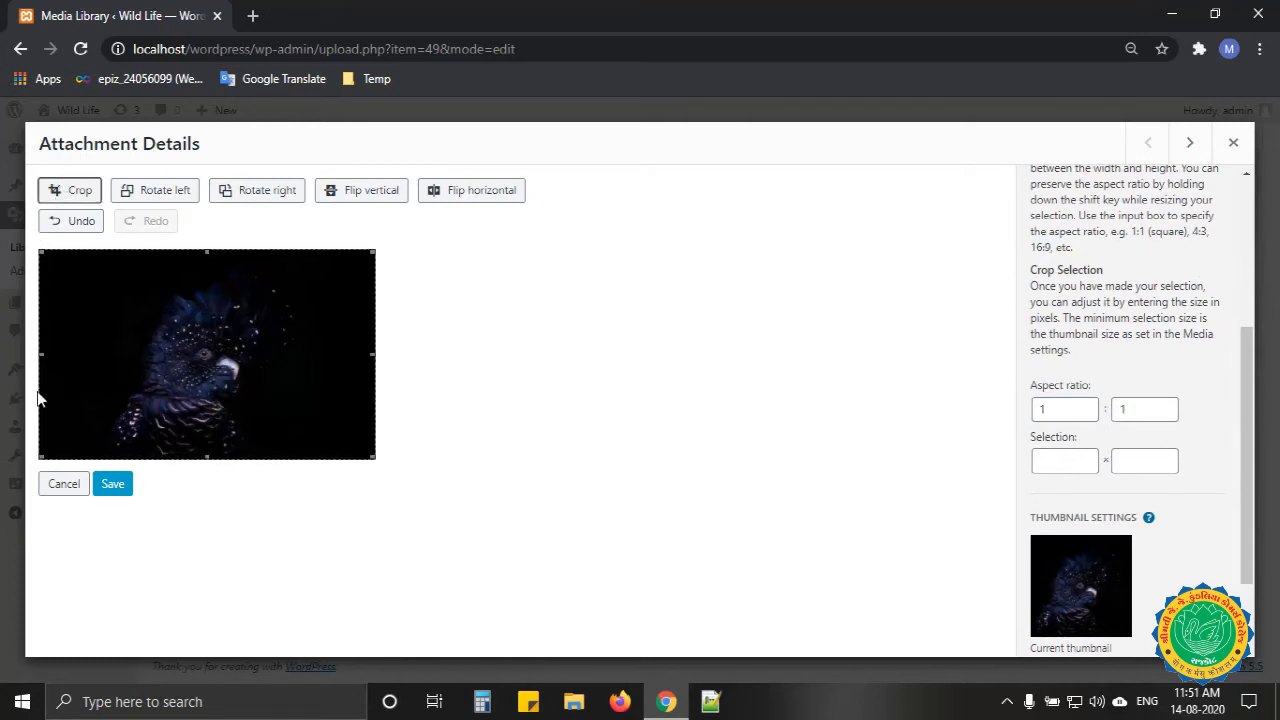
pyautogui.moveTo(40, 357); pyautogui.dragTo(150, 357)
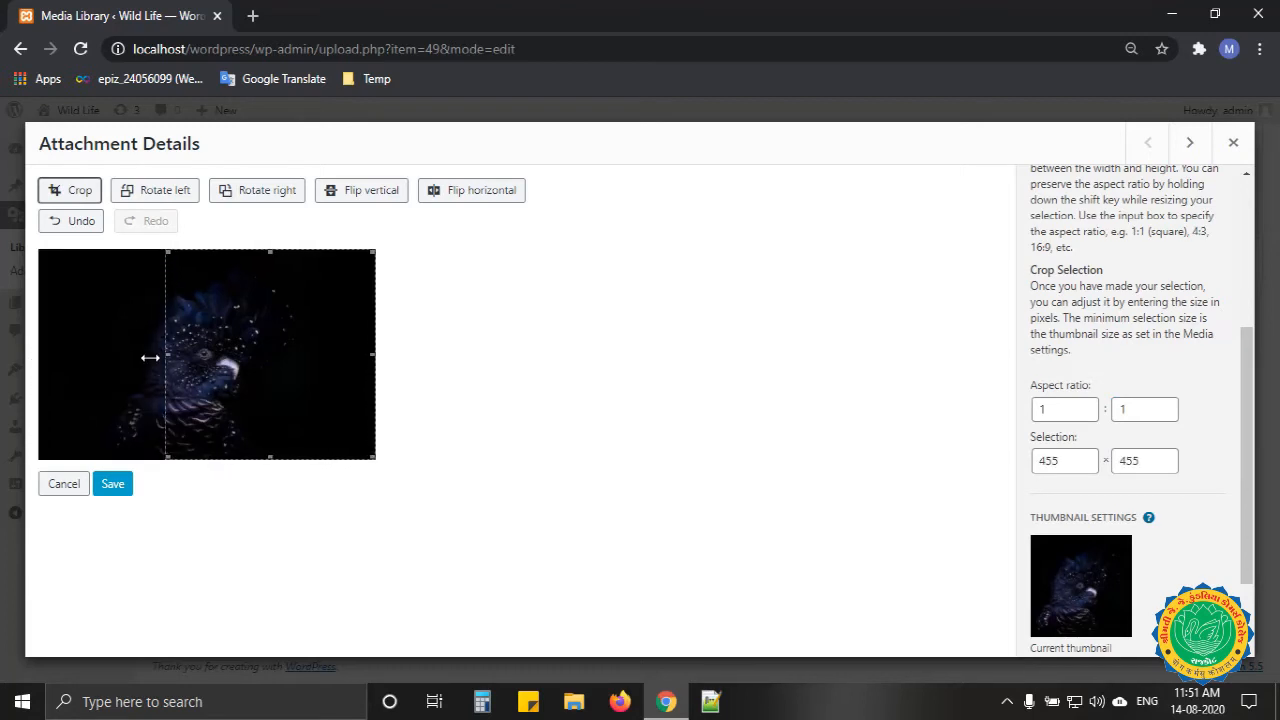
pyautogui.moveTo(272, 456); pyautogui.dragTo(308, 468)
pyautogui.moveTo(268, 392); pyautogui.dragTo(199, 380)
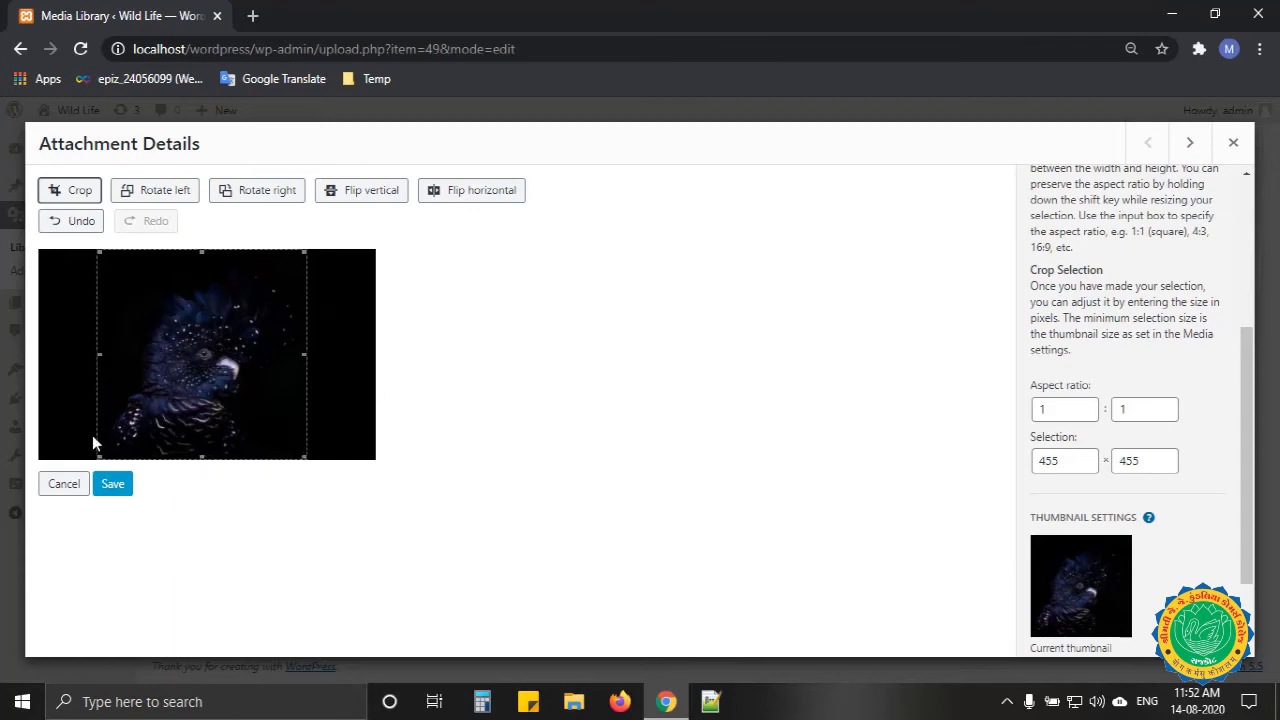
# Undo the last two edits of the cockatoo image and redo both
pyautogui.click(70, 224)
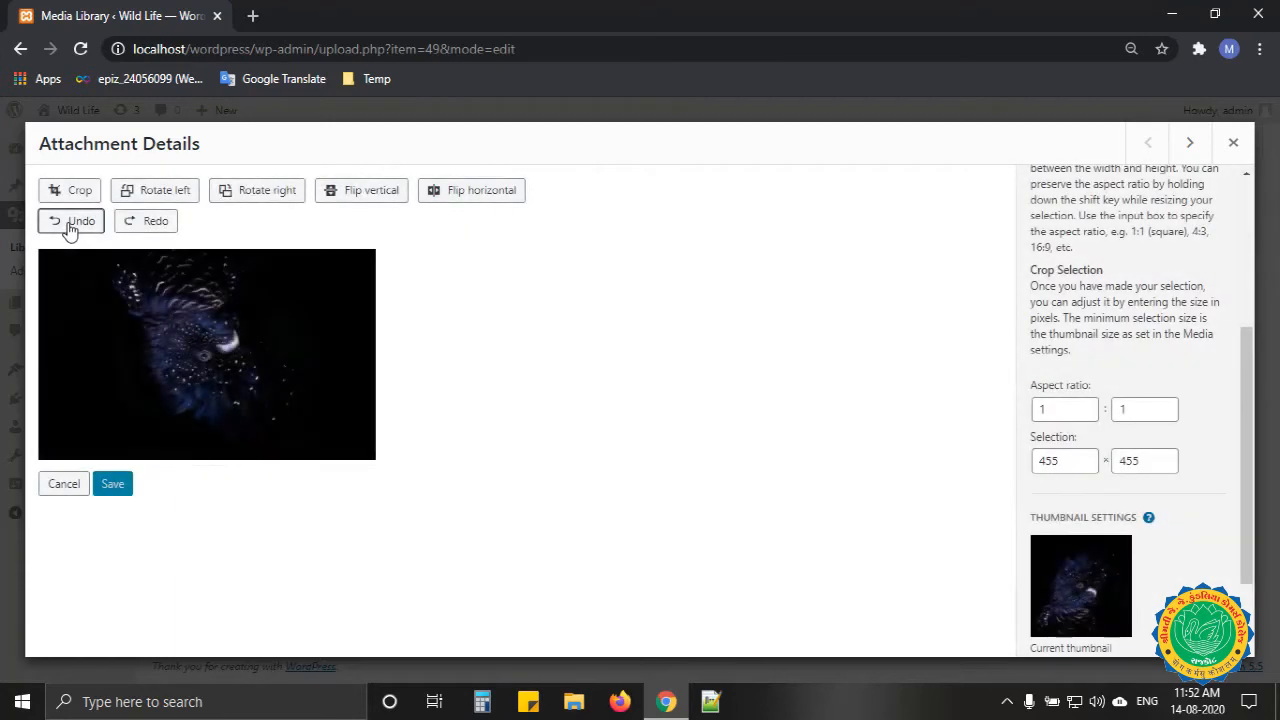
pyautogui.click(70, 224)
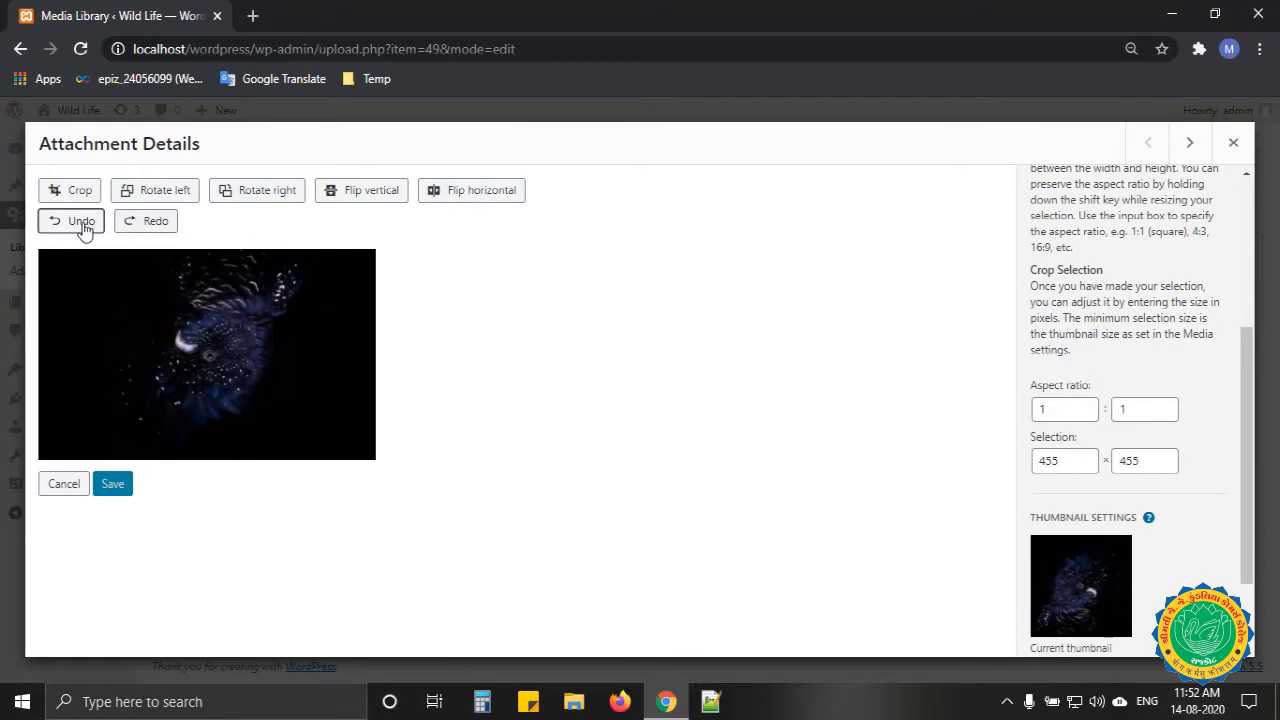
pyautogui.click(153, 226)
pyautogui.click(154, 226)
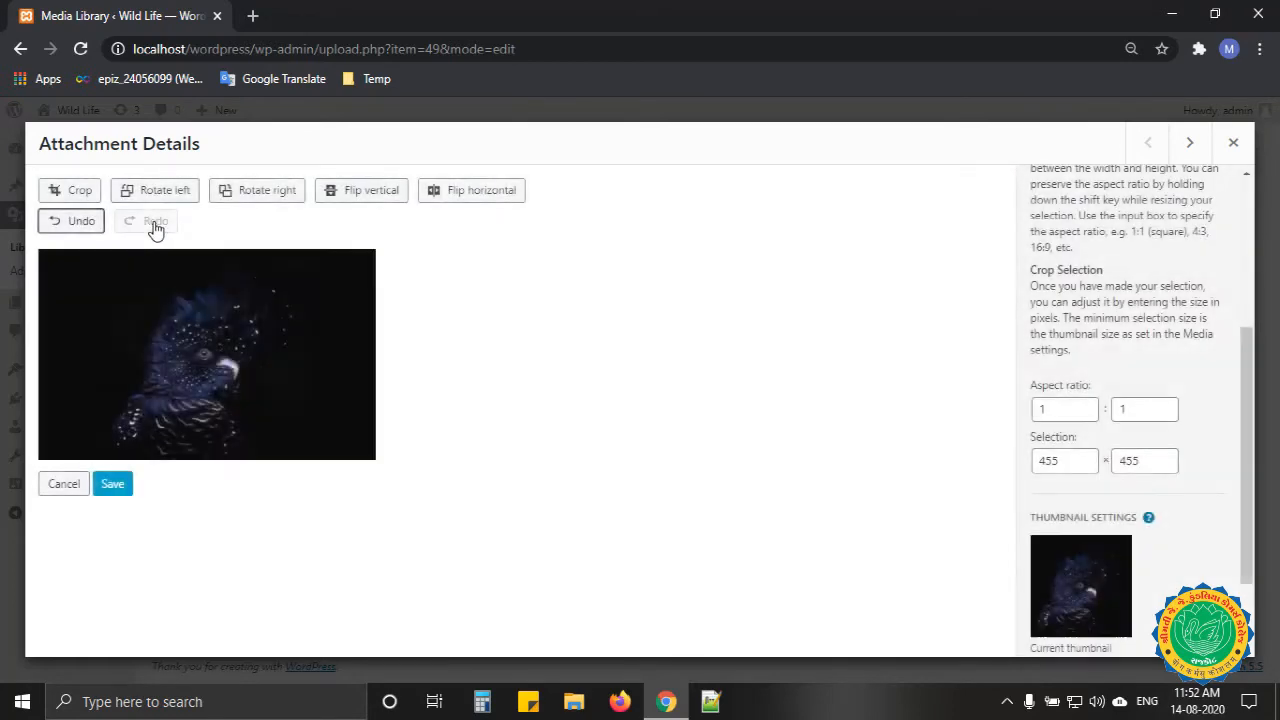
# Change the crop aspect ratio to 4:3, staying in the image editor without discarding the edits
pyautogui.doubleClick(1097, 416)
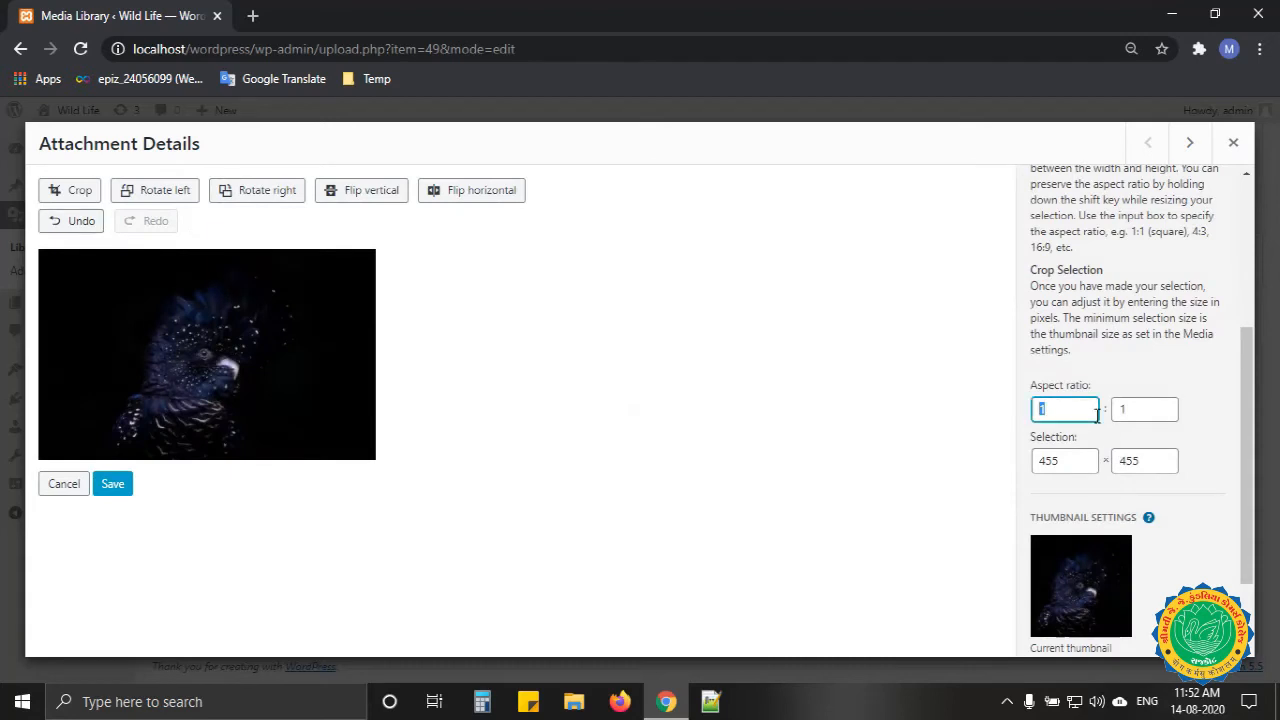
pyautogui.click(66, 483)
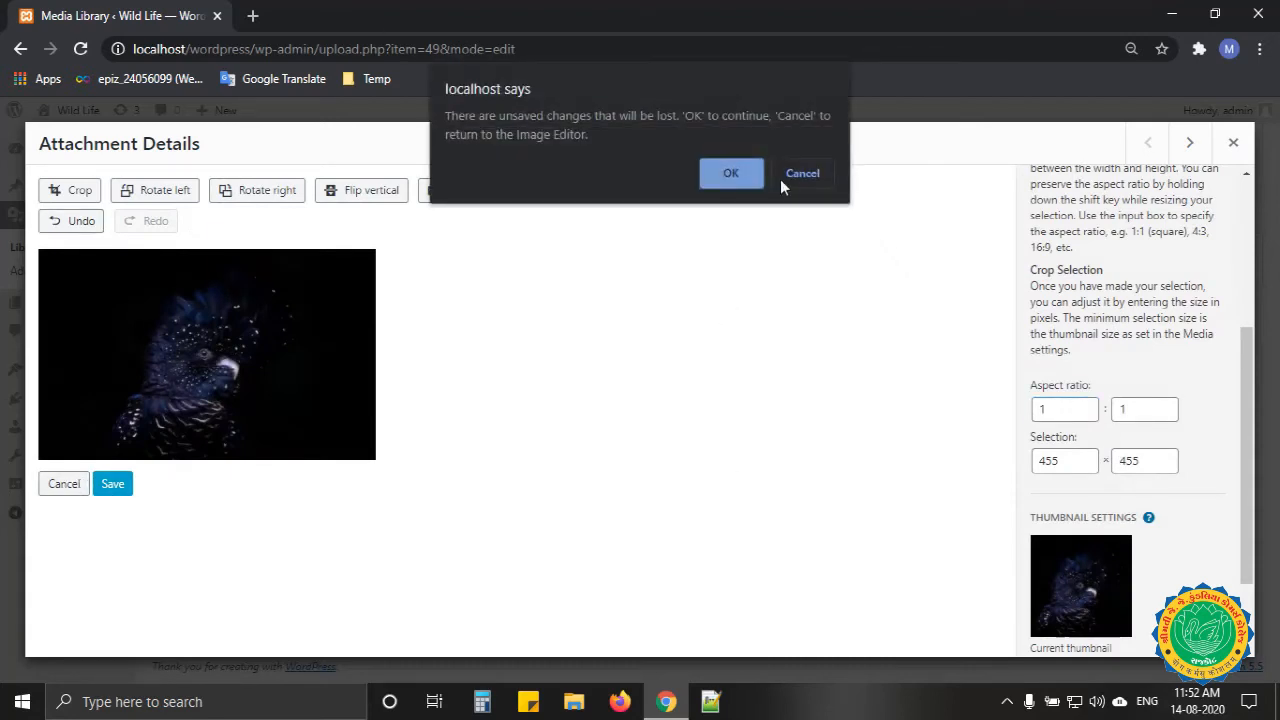
pyautogui.click(802, 174)
pyautogui.doubleClick(1077, 412)
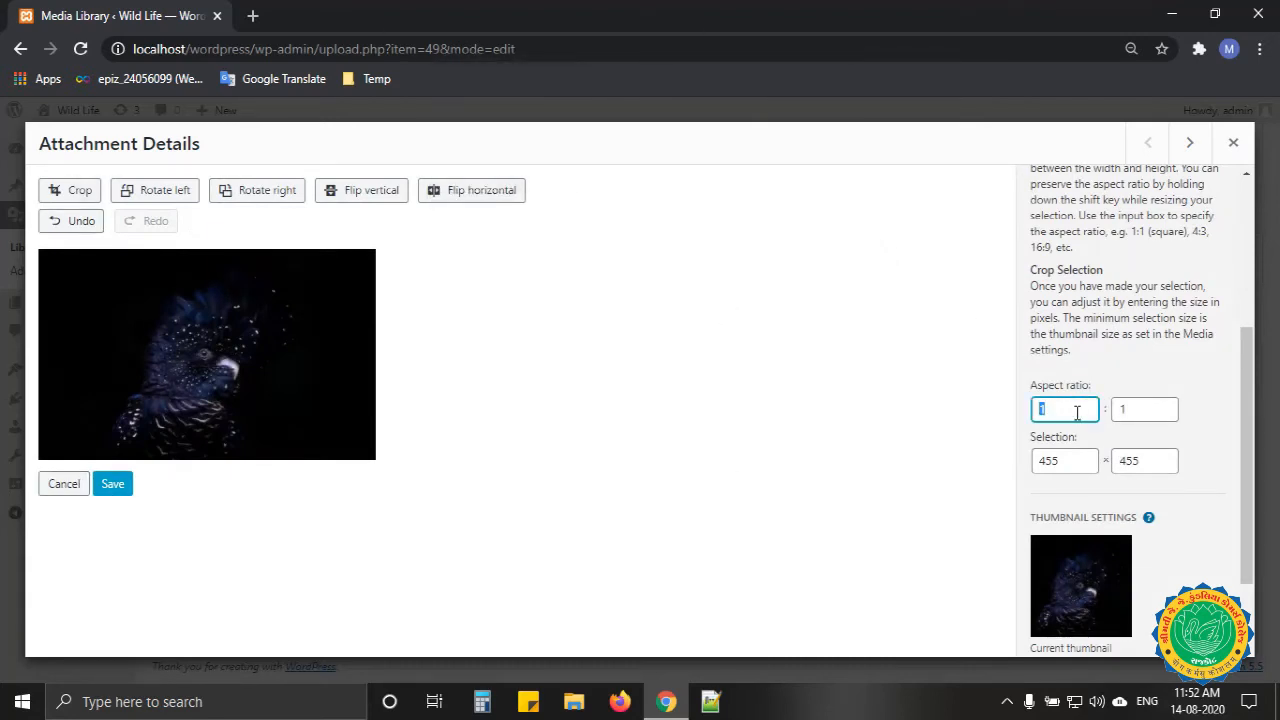
pyautogui.write('4')
pyautogui.press('Tab')
pyautogui.press('Tab')
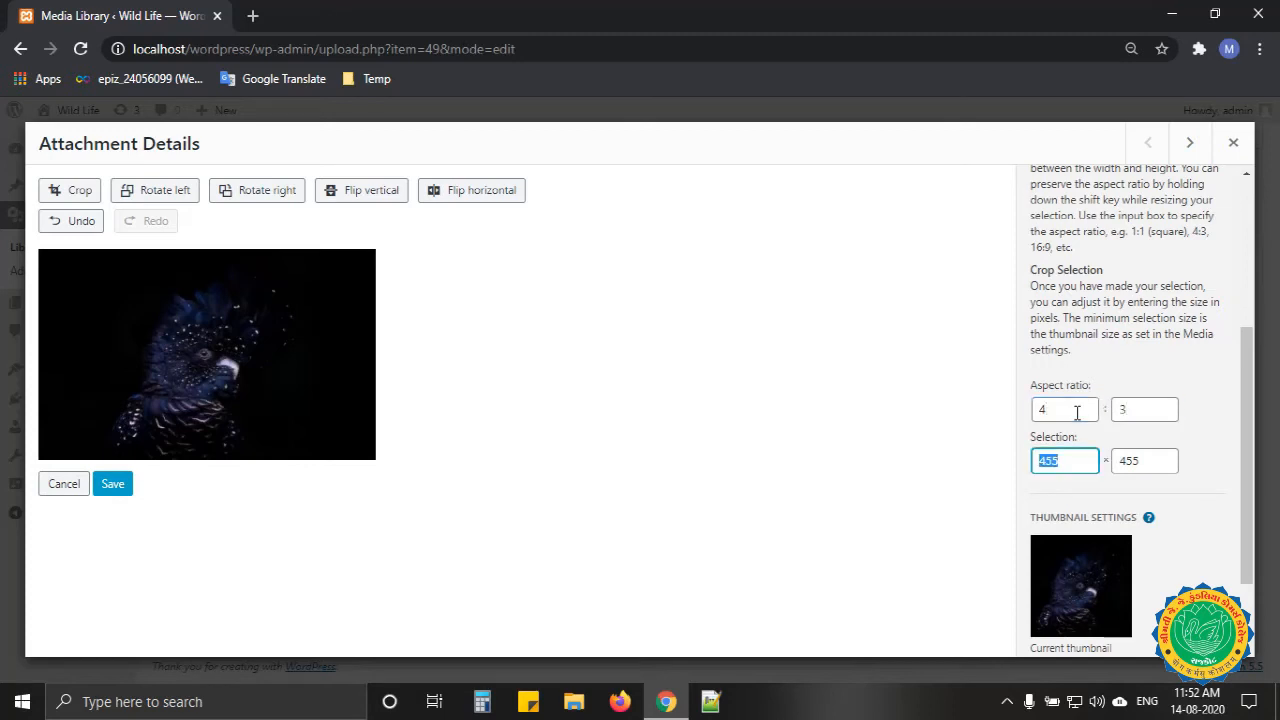
# Try cropping the image to the square selection and selecting a smaller area of about 64 × 31 px, and discard the unsaved edits
pyautogui.click(60, 186)
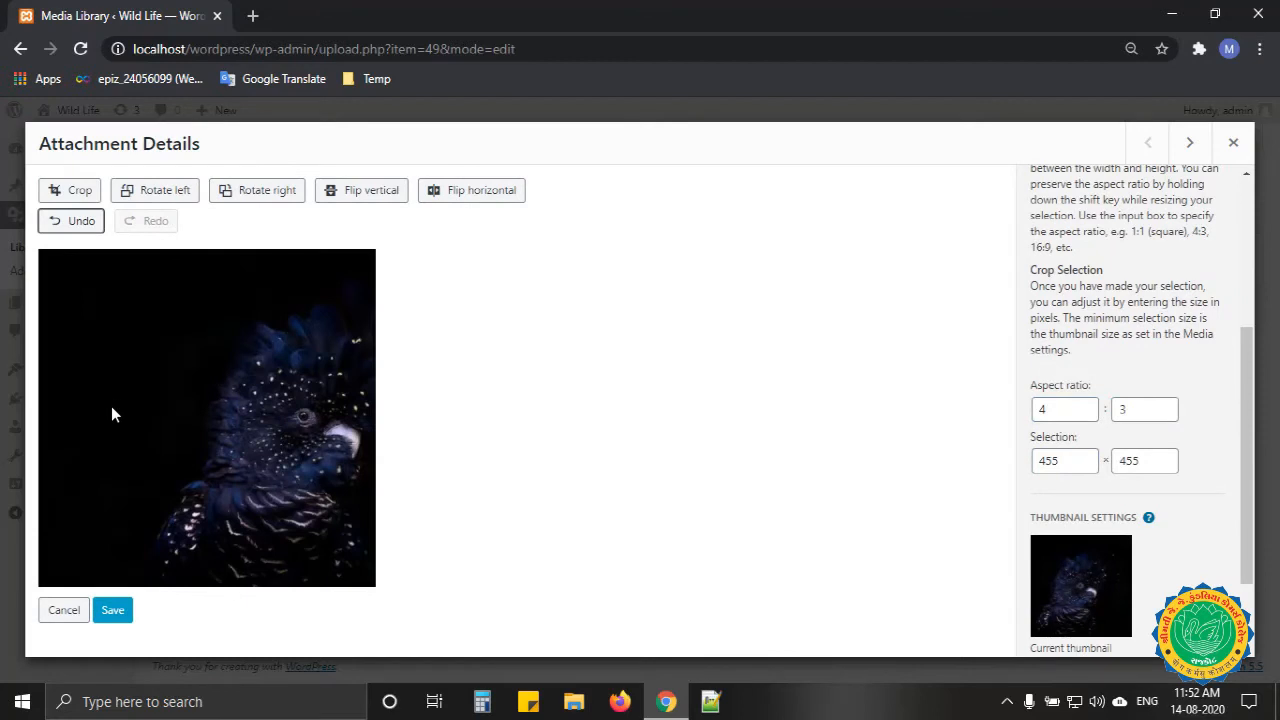
pyautogui.click(77, 195)
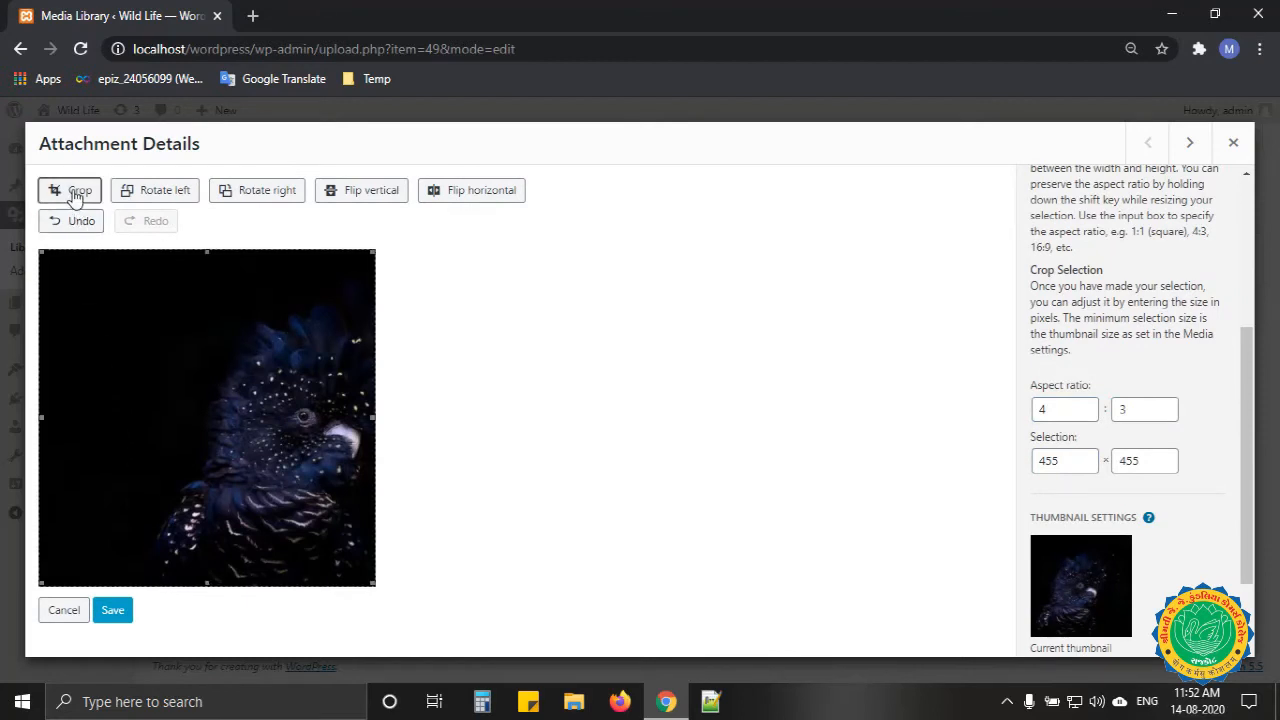
pyautogui.moveTo(45, 578); pyautogui.dragTo(194, 476)
pyautogui.click(56, 609)
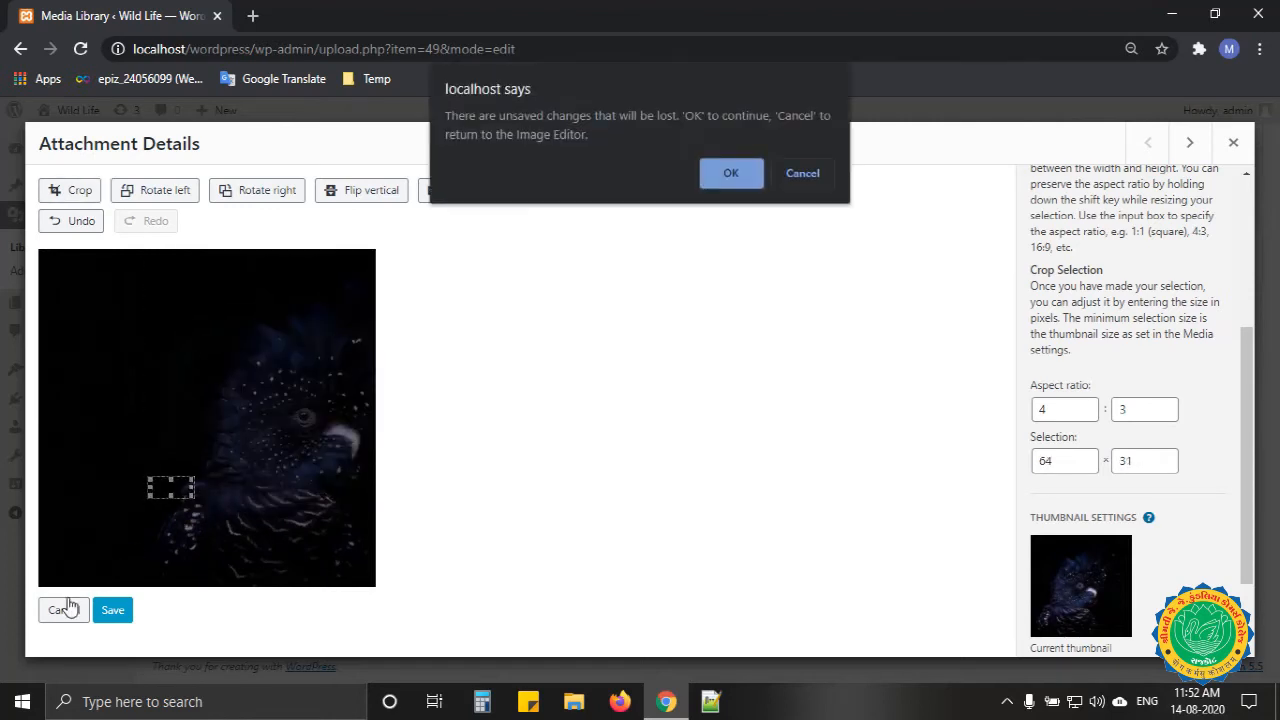
pyautogui.click(710, 176)
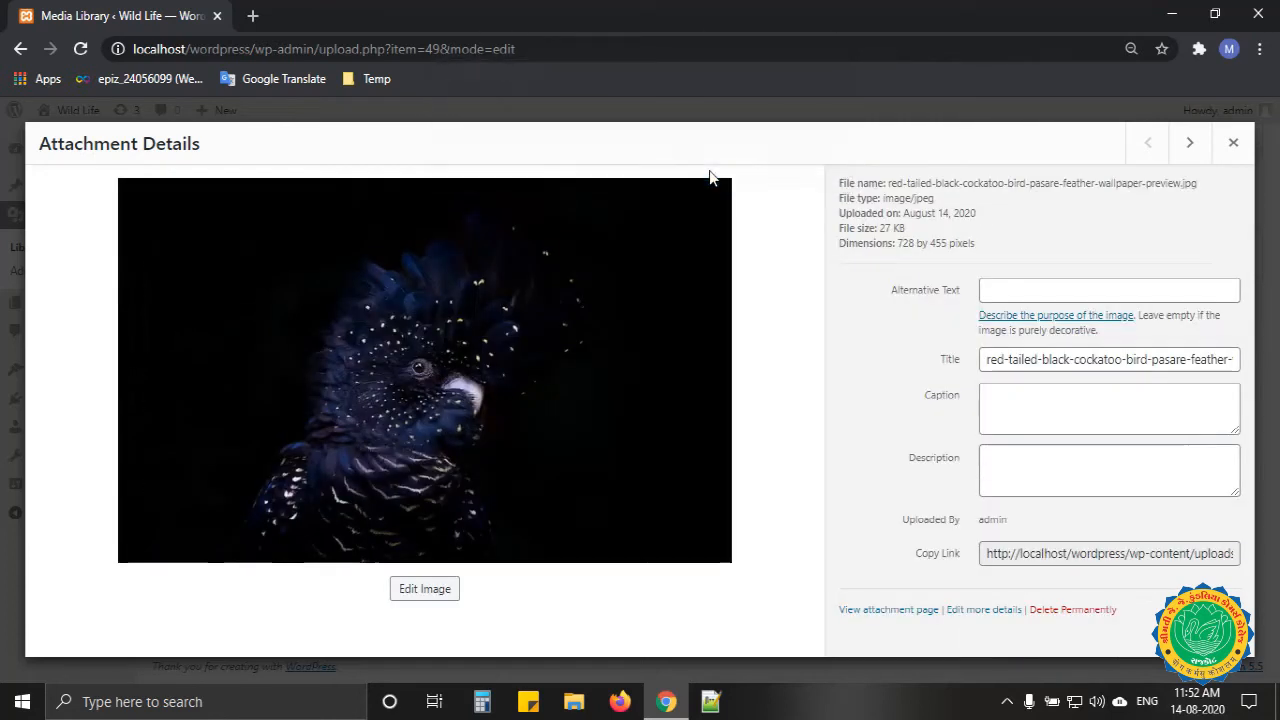
# Reopen the cockatoo image for editing and set the crop aspect ratio to 4:3
pyautogui.click(433, 588)
pyautogui.click(1066, 402)
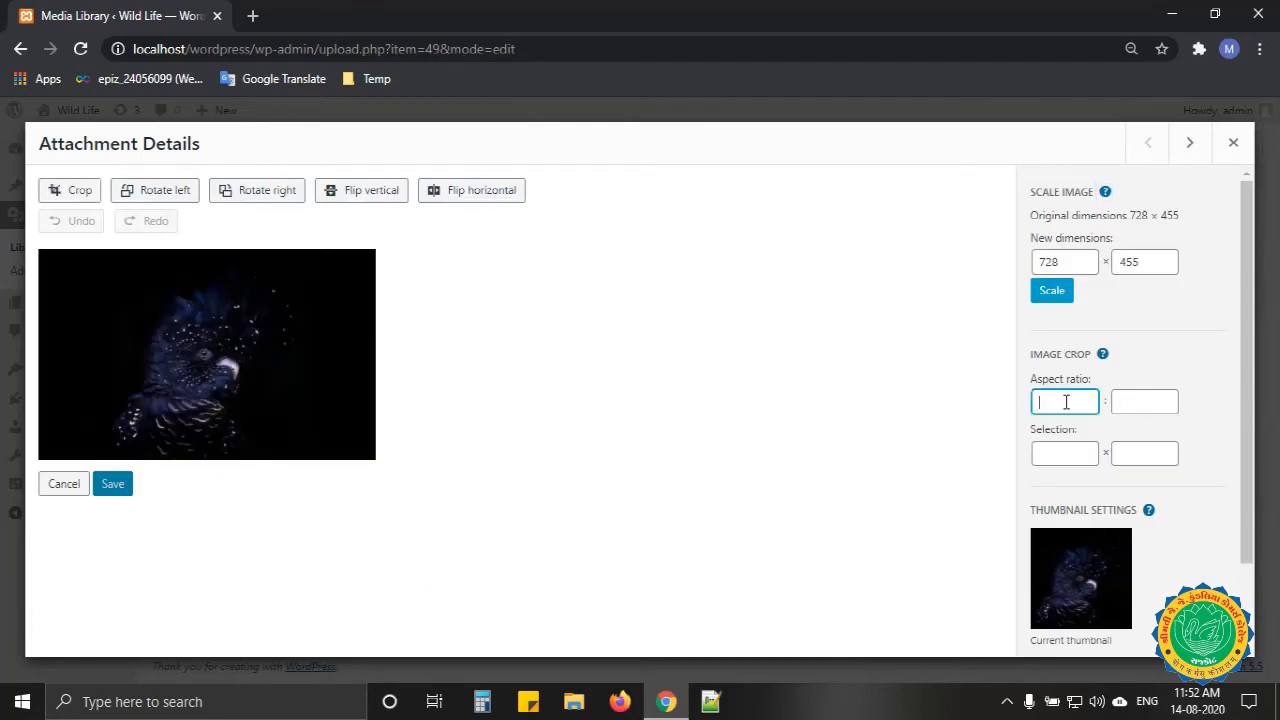
pyautogui.write('4')
pyautogui.press('Tab')
pyautogui.write('3')
pyautogui.press('Tab')
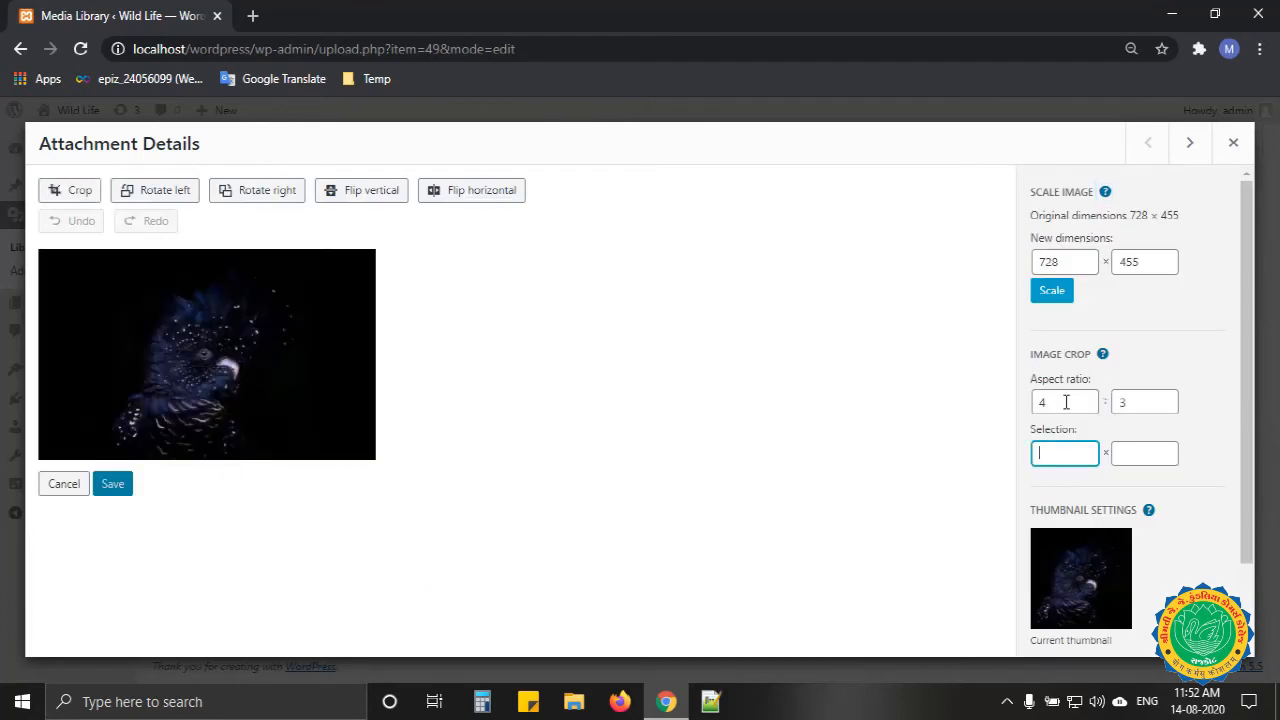
# Try cropping the cockatoo image to a 4:3 selection of about 346 × 260 px around the bird's head, and undo the crop
pyautogui.click(63, 196)
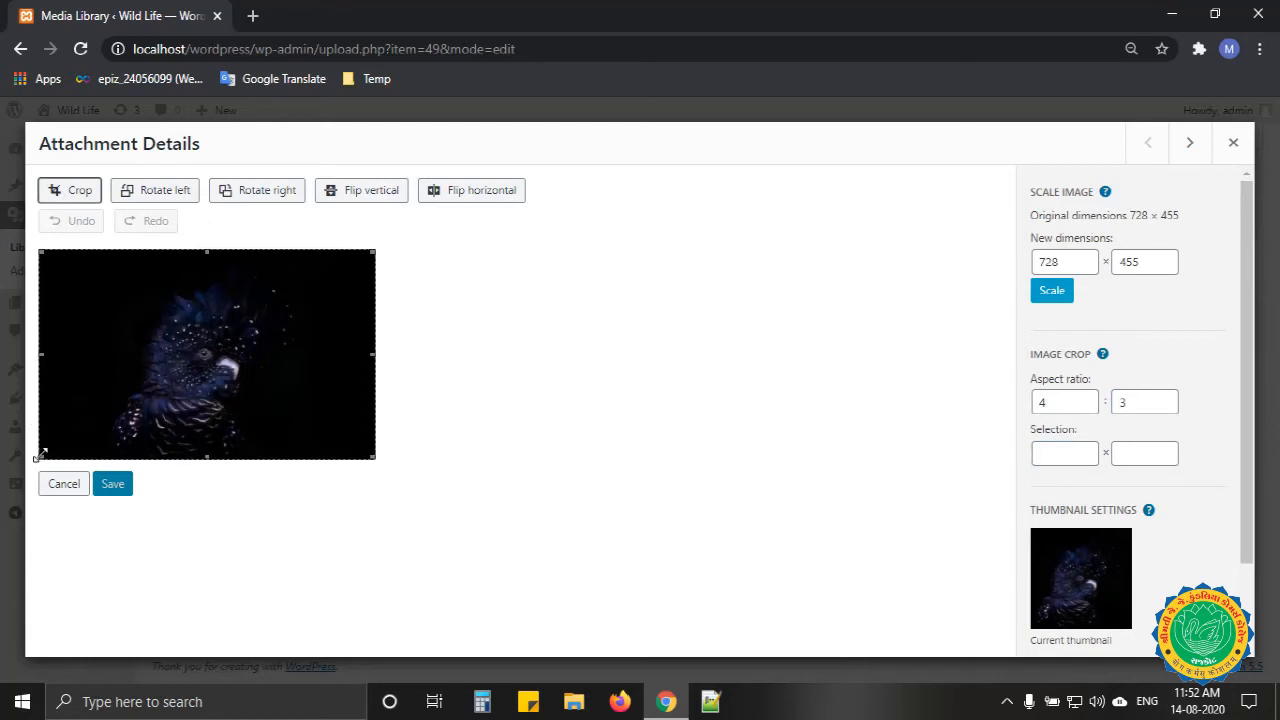
pyautogui.moveTo(40, 457); pyautogui.dragTo(217, 368)
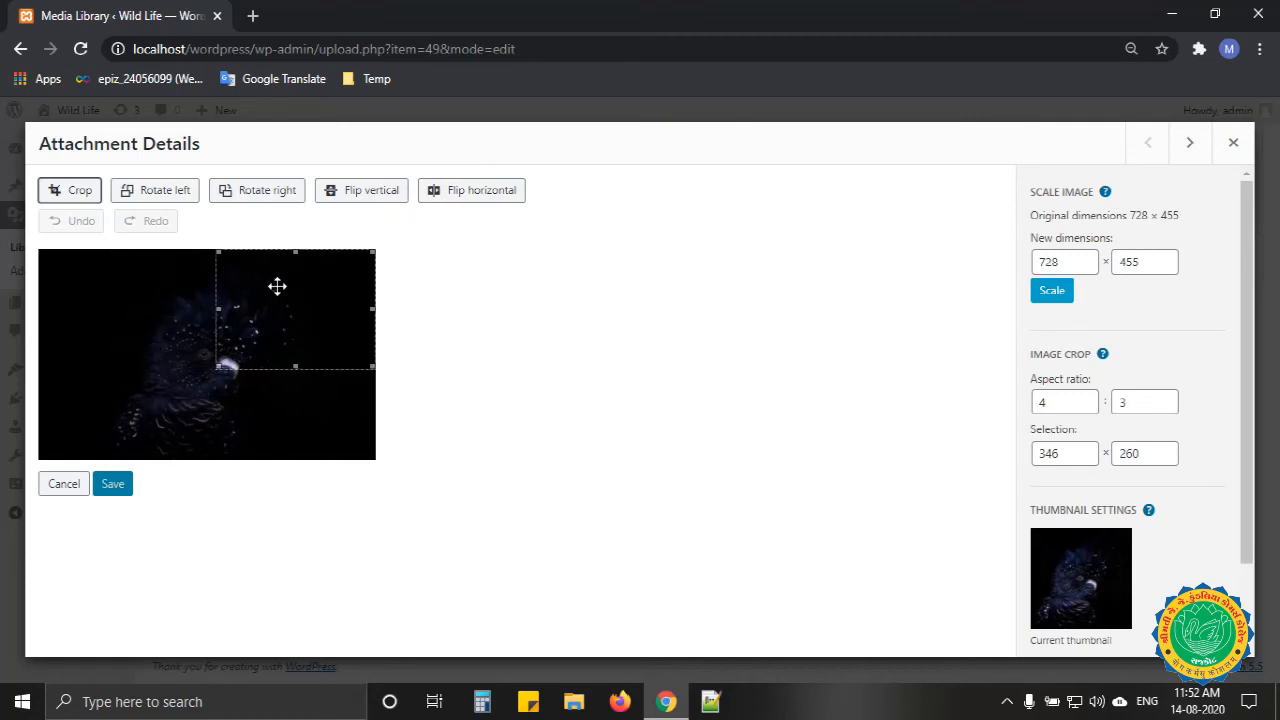
pyautogui.moveTo(277, 286); pyautogui.dragTo(194, 322)
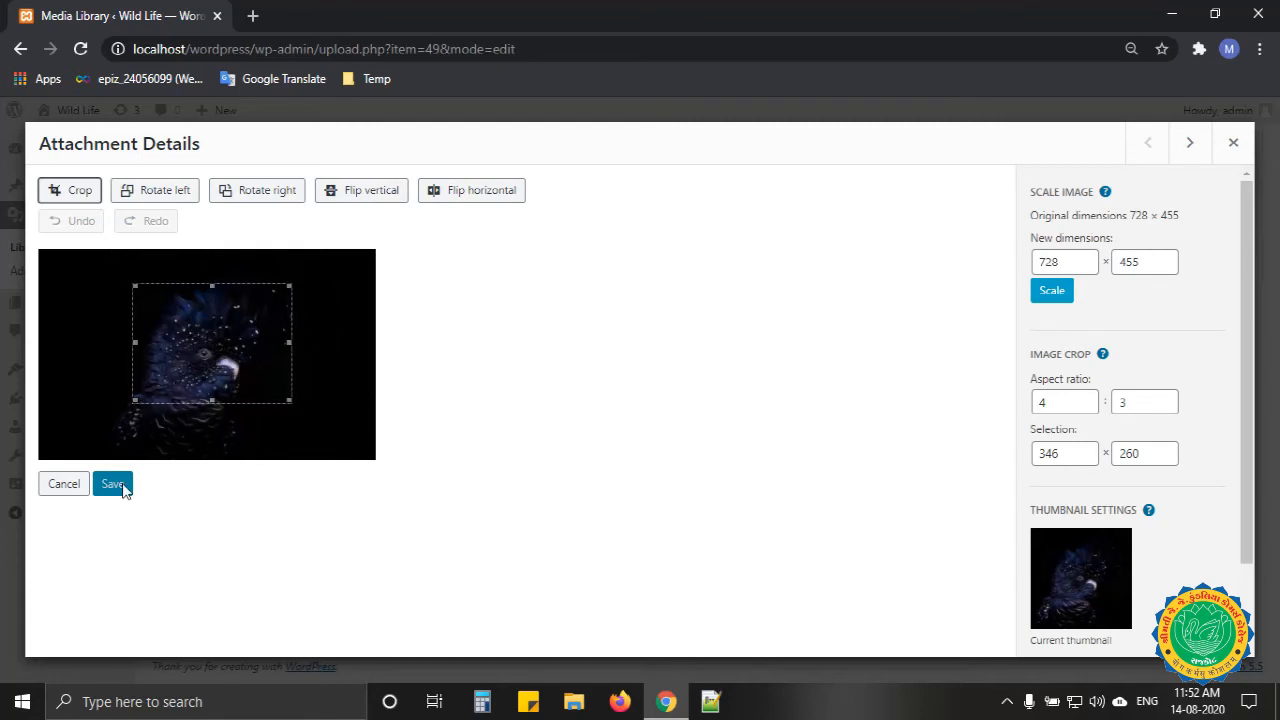
pyautogui.click(55, 198)
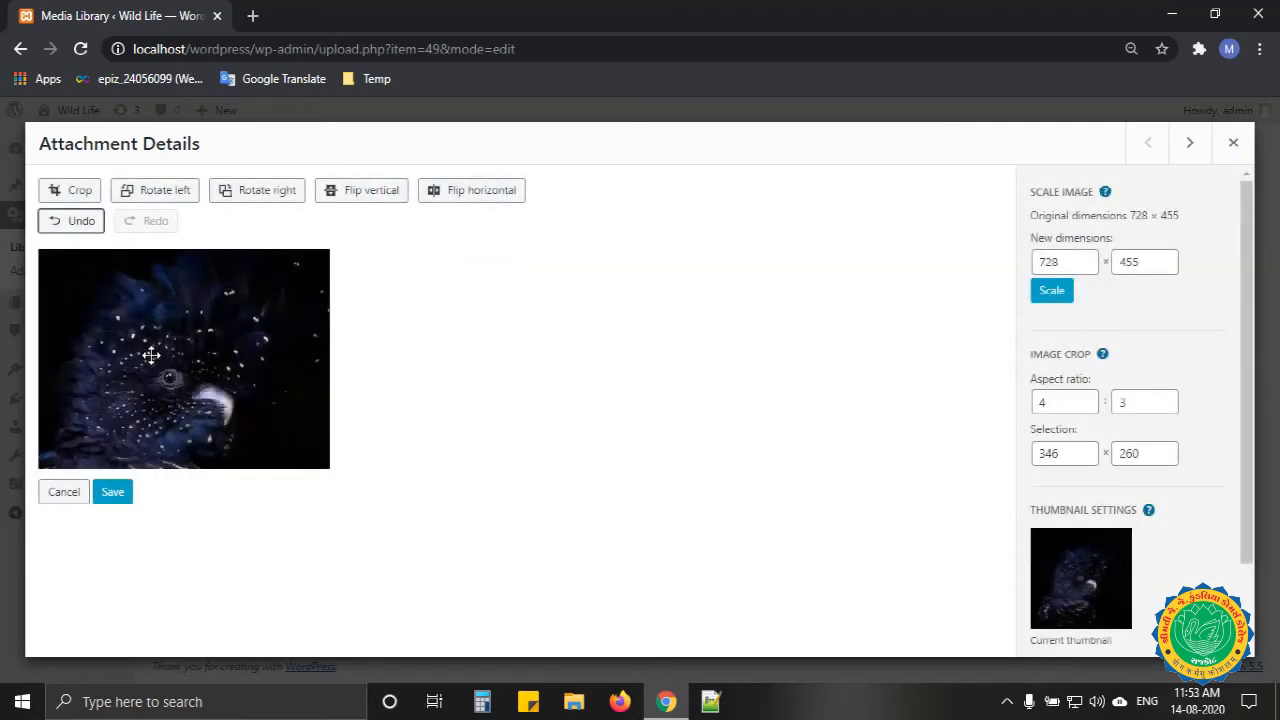
pyautogui.click(80, 233)
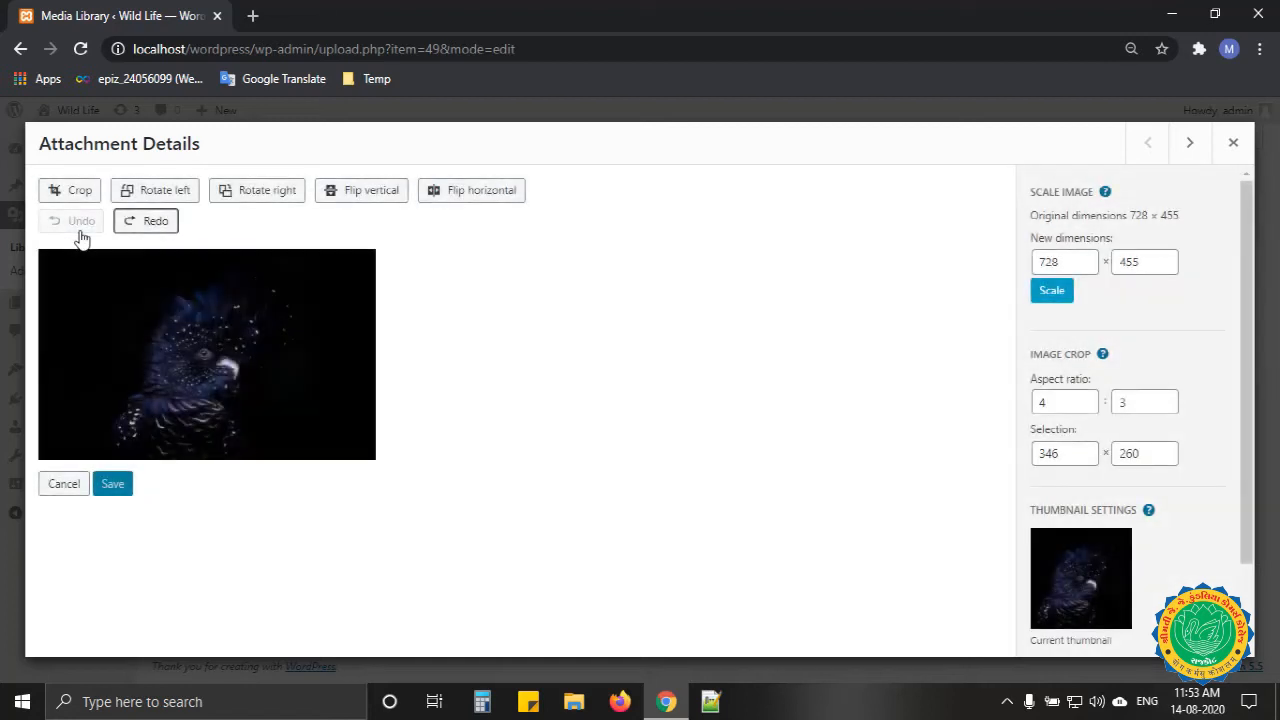
# Try changing the crop aspect ratio to 16:9 and cropping the image directly, and discard the unsaved edits
pyautogui.doubleClick(1068, 404)
pyautogui.press('Tab')
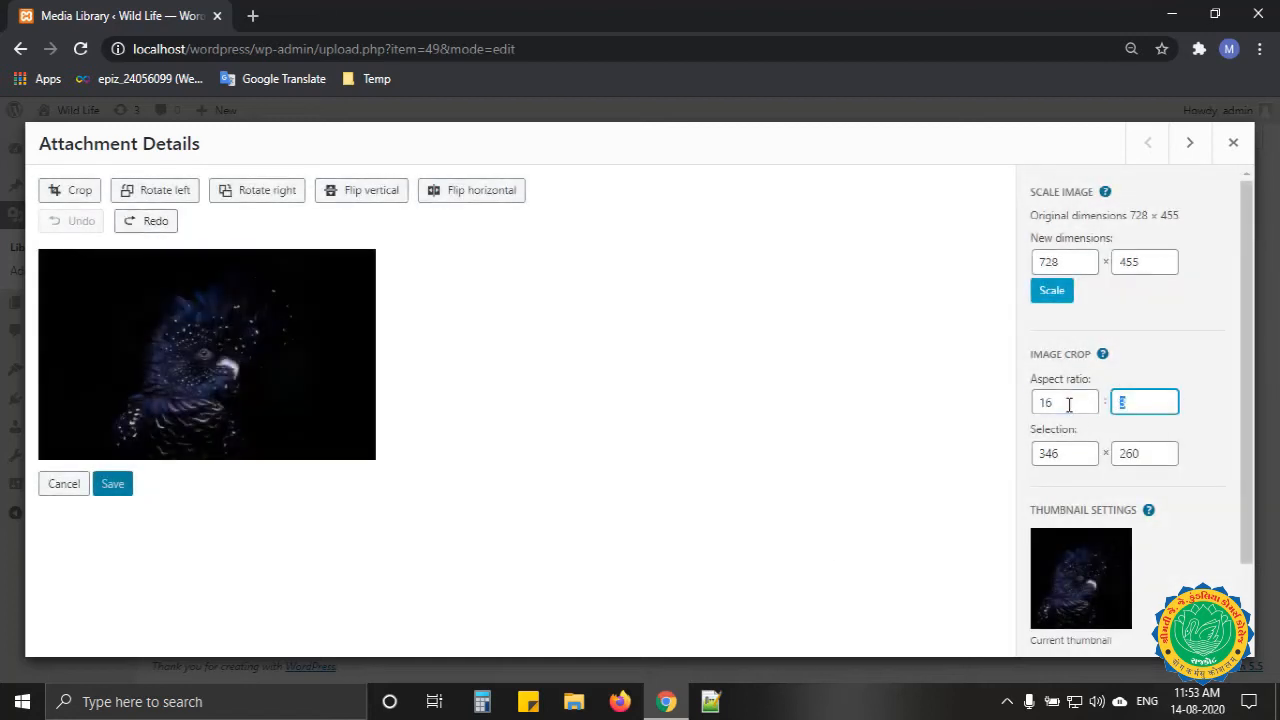
pyautogui.write('9')
pyautogui.press('Tab')
pyautogui.press('Tab')
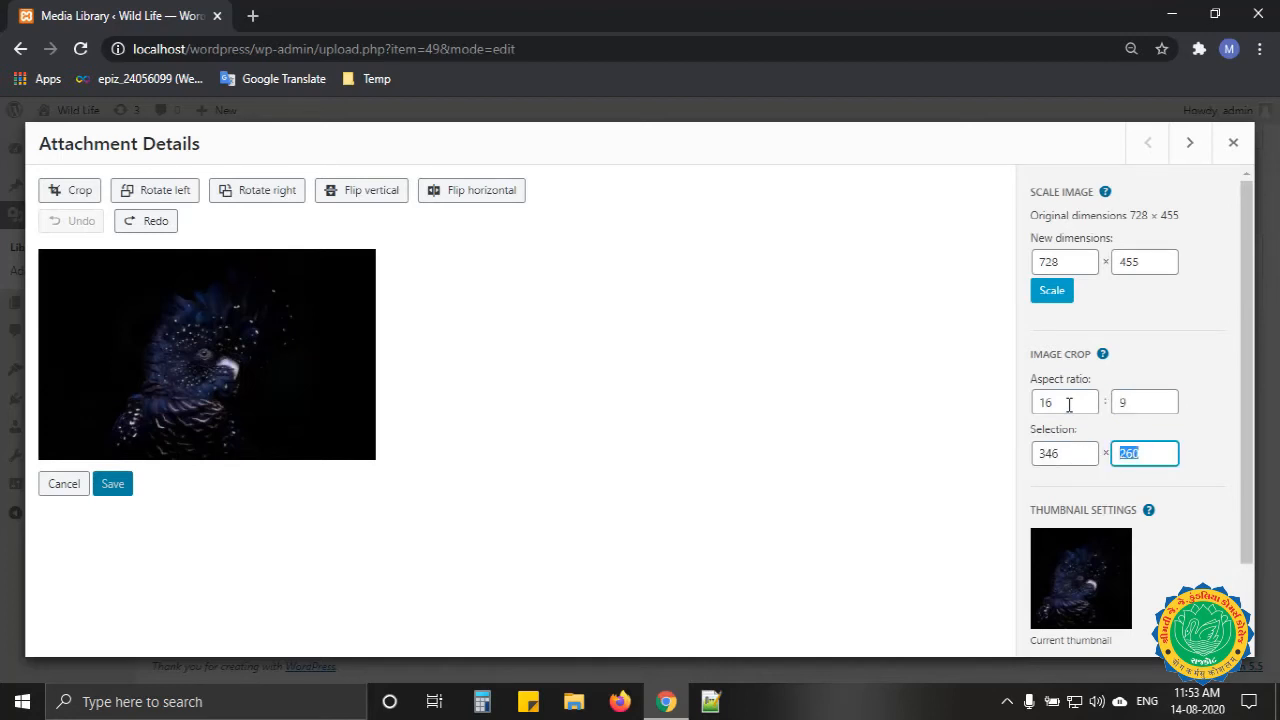
pyautogui.click(52, 190)
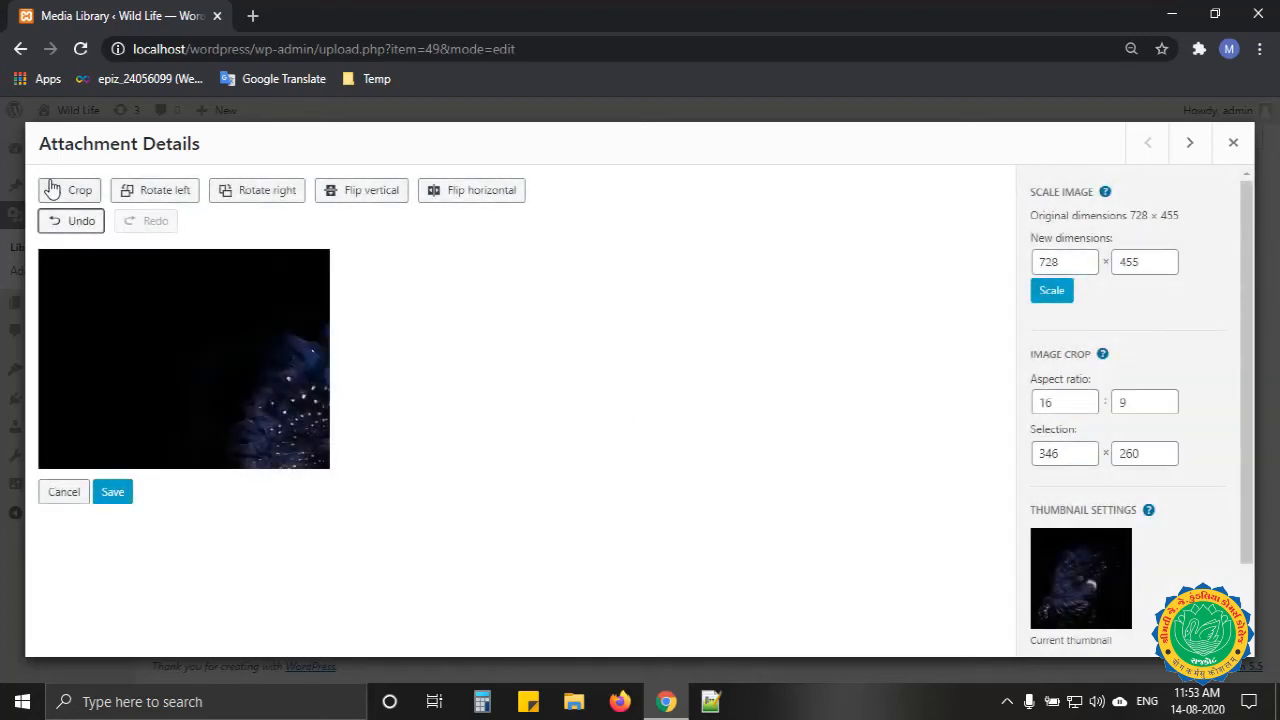
pyautogui.click(74, 492)
pyautogui.click(738, 172)
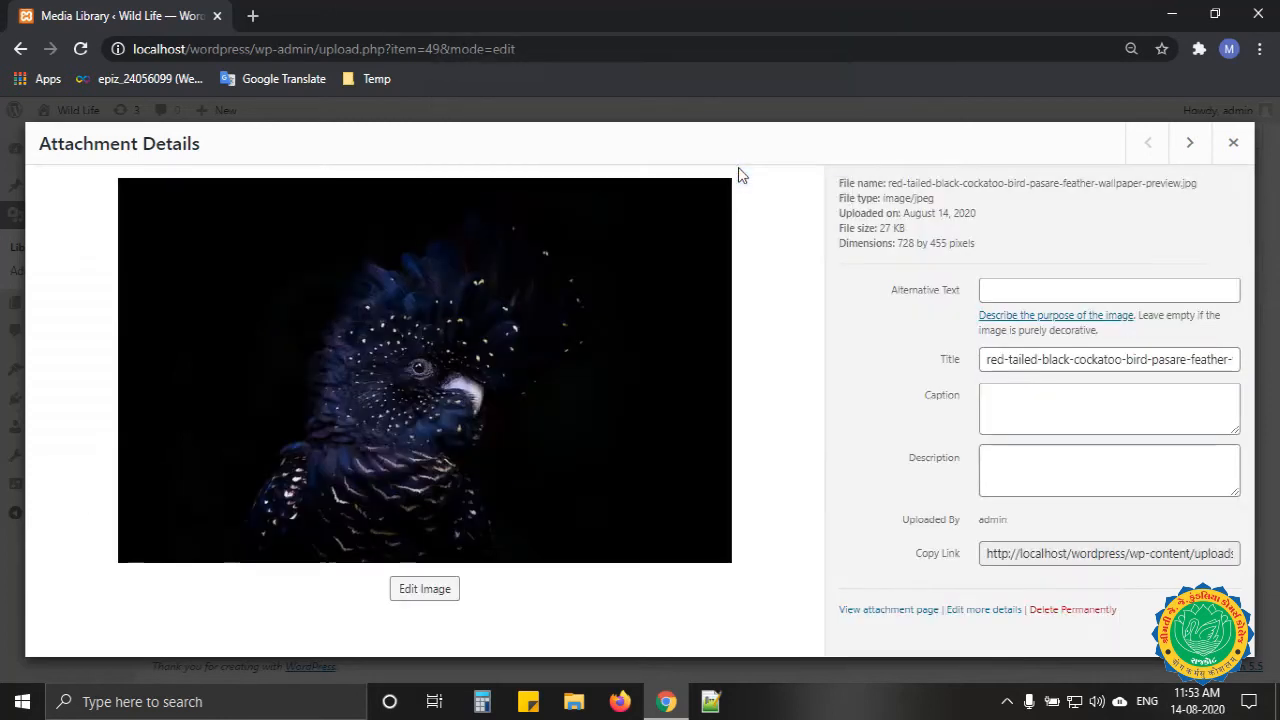
# Reopen the cockatoo image for editing and set the crop aspect ratio to 16:9
pyautogui.click(402, 598)
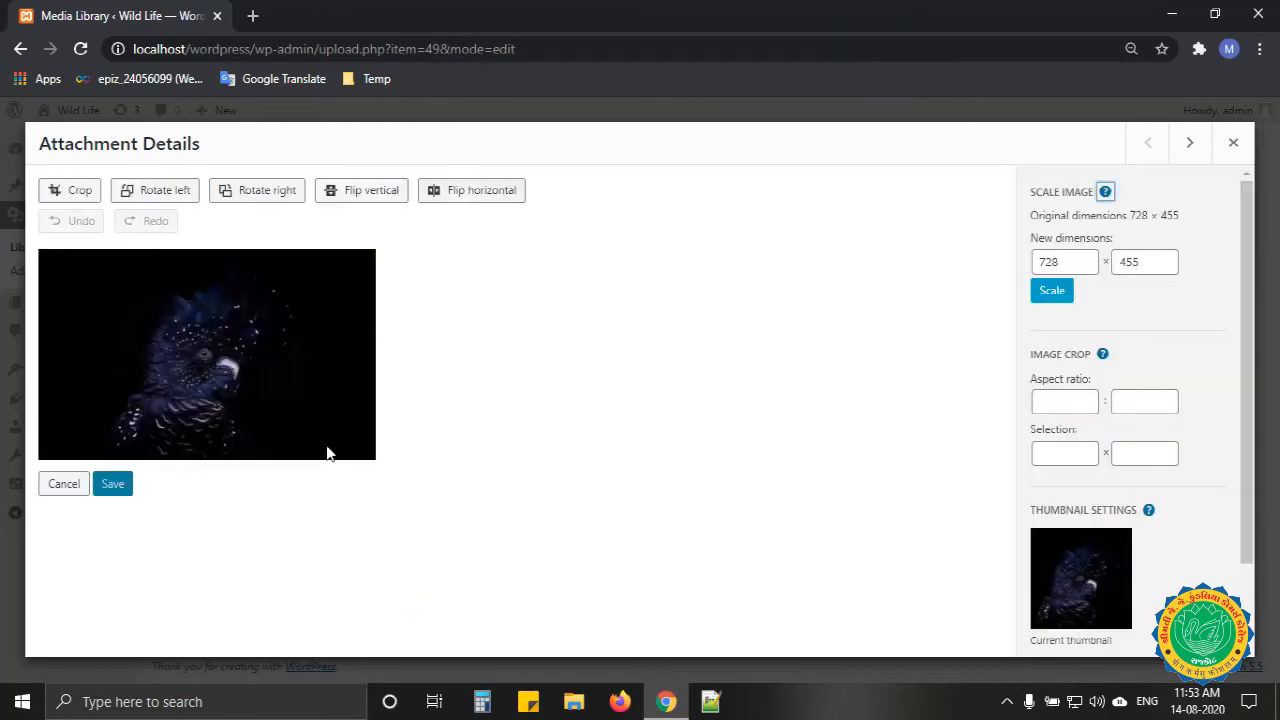
pyautogui.click(1082, 402)
pyautogui.write('16')
pyautogui.press('Tab')
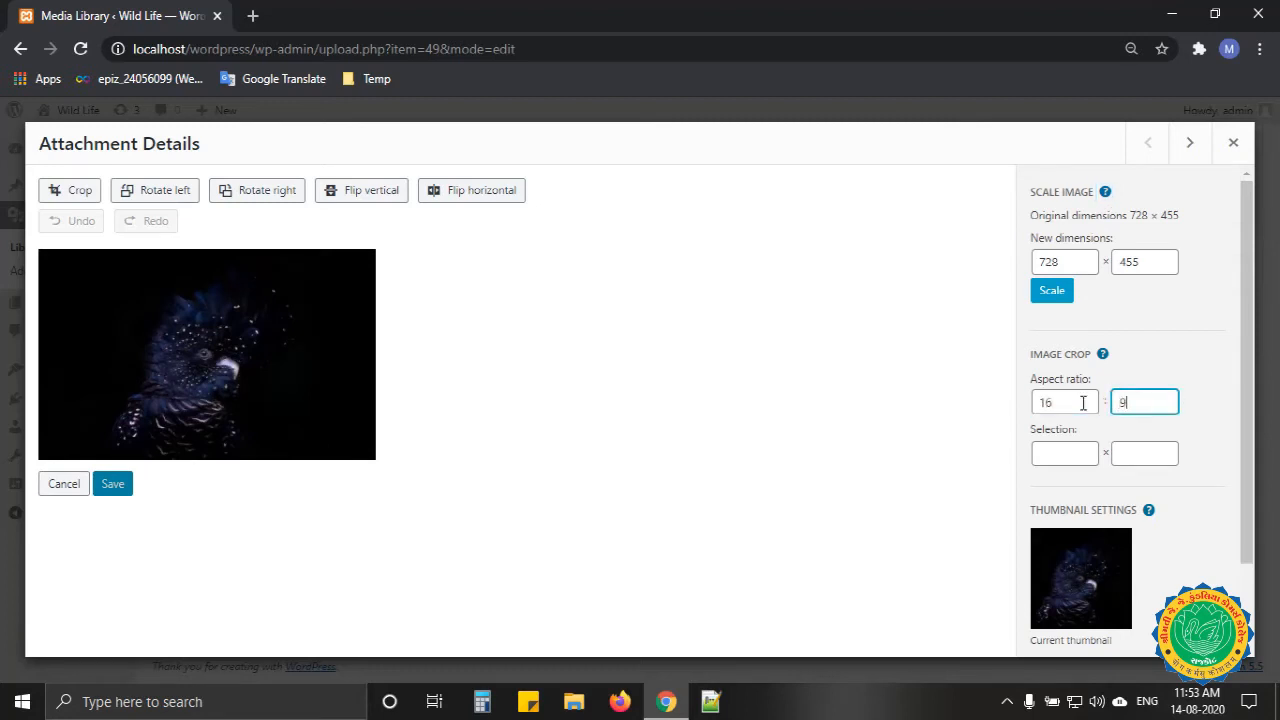
pyautogui.write('9')
# Crop the image to a 16:9 selection of about 602 × 340 px around the cockatoo, save it and close the attachment details
pyautogui.click(75, 192)
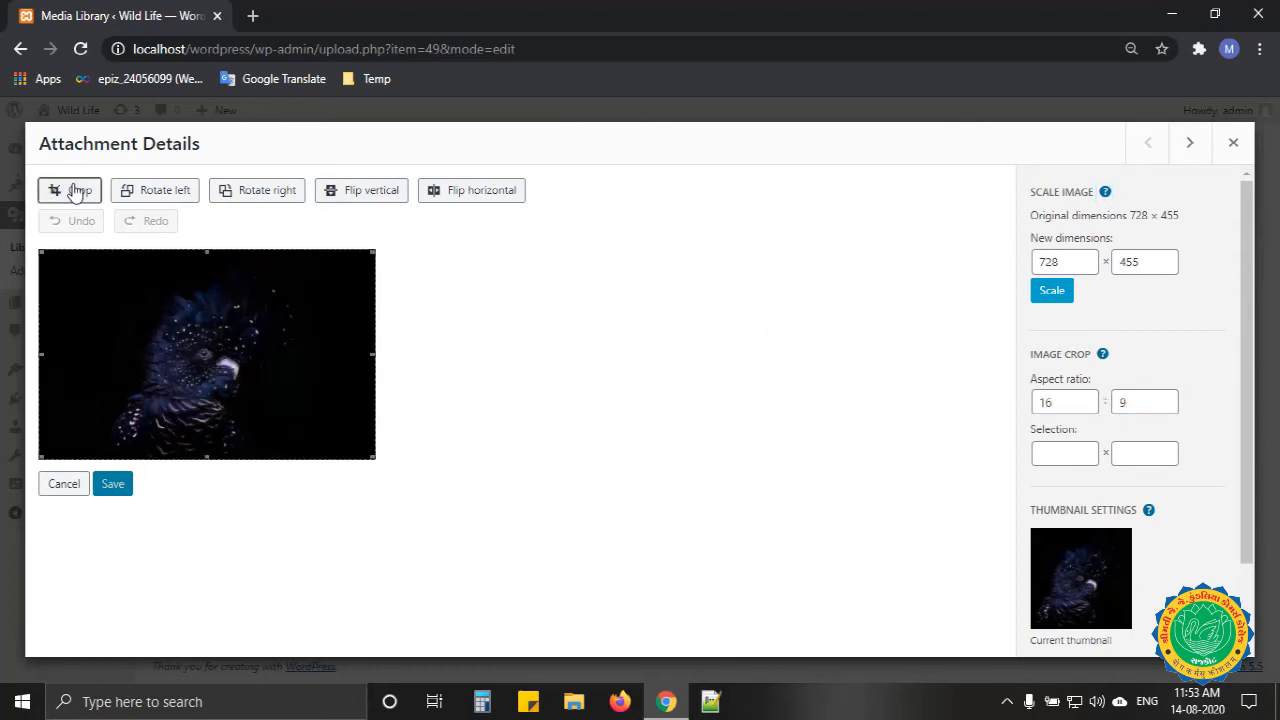
pyautogui.moveTo(36, 455); pyautogui.dragTo(98, 404)
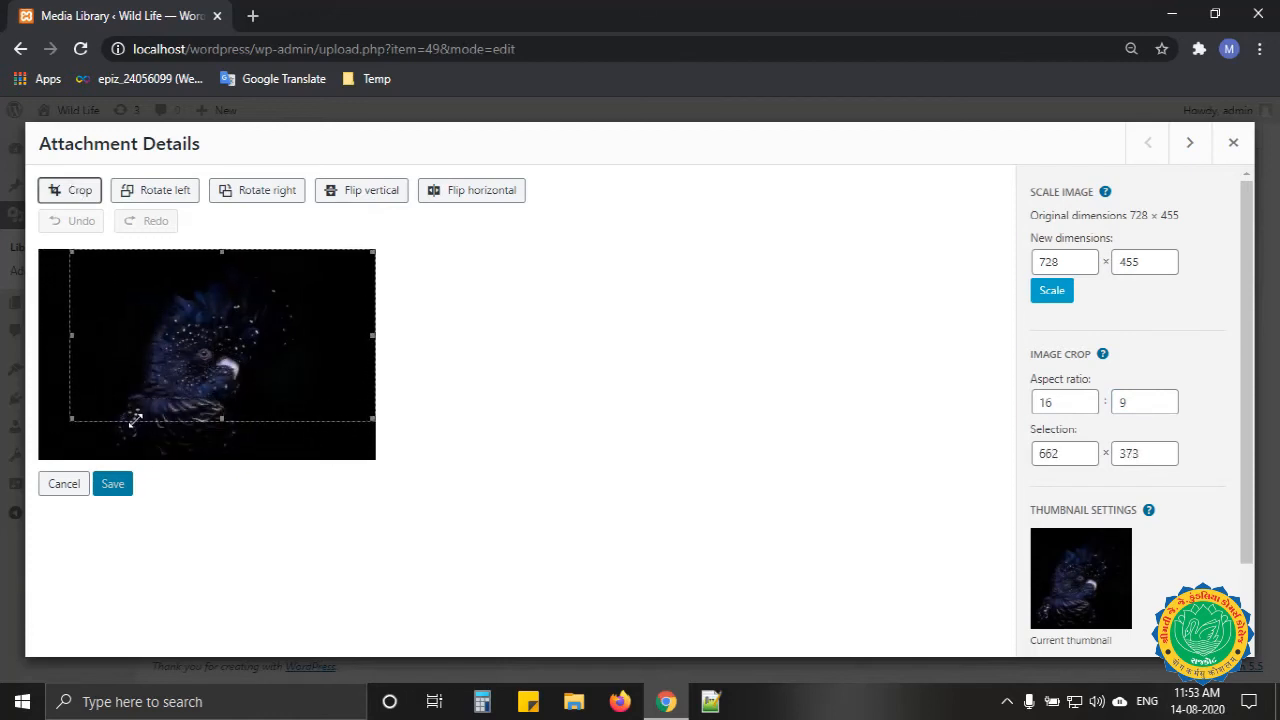
pyautogui.moveTo(192, 373); pyautogui.dragTo(175, 399)
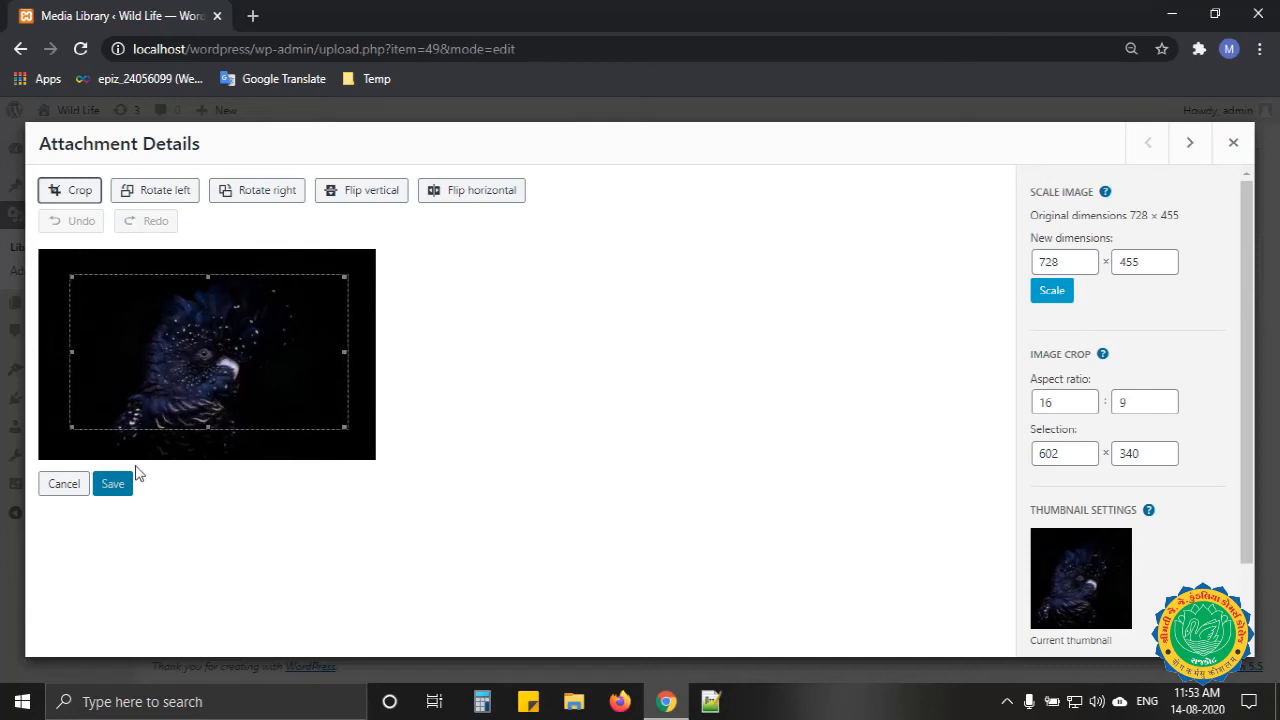
pyautogui.click(57, 195)
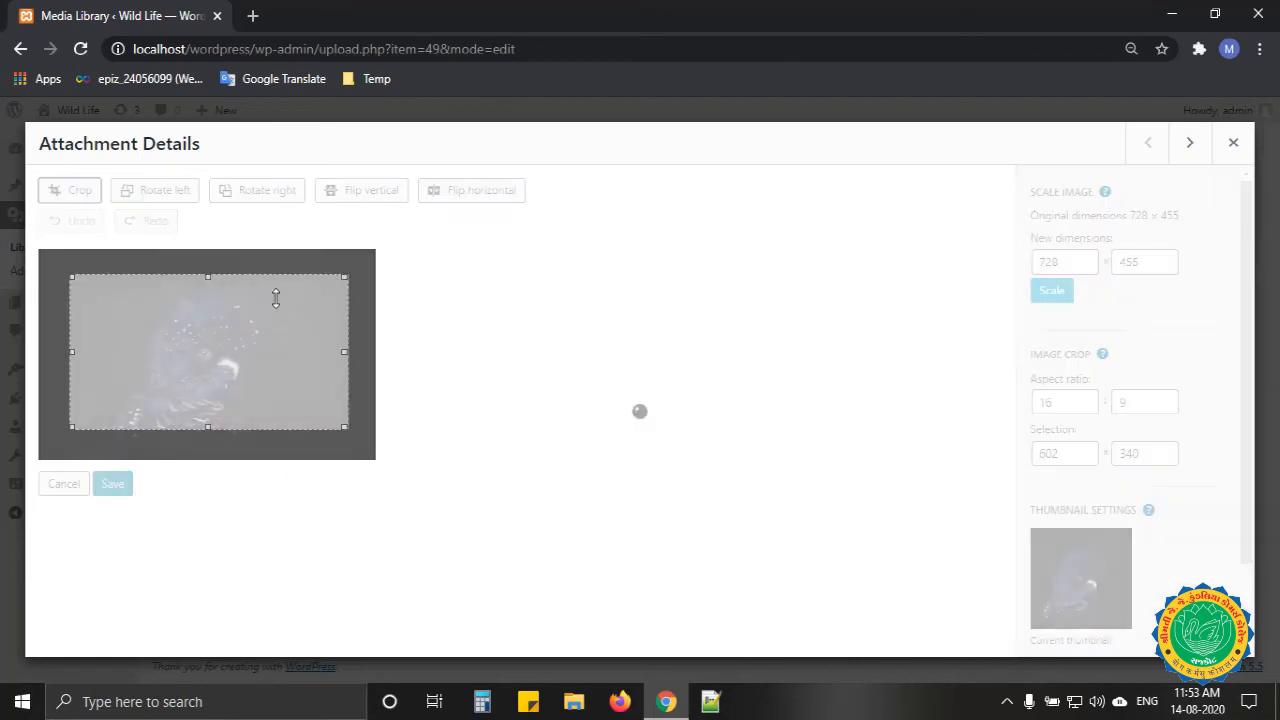
pyautogui.click(122, 463)
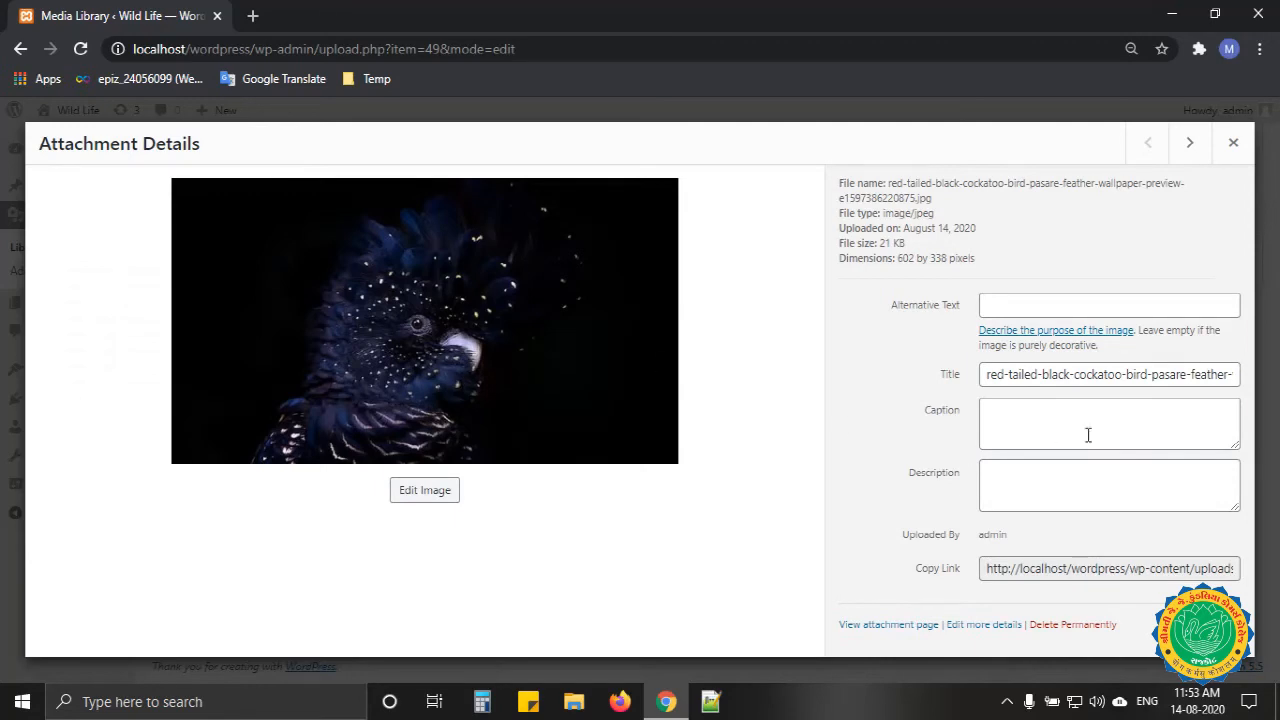
pyautogui.click(1233, 145)
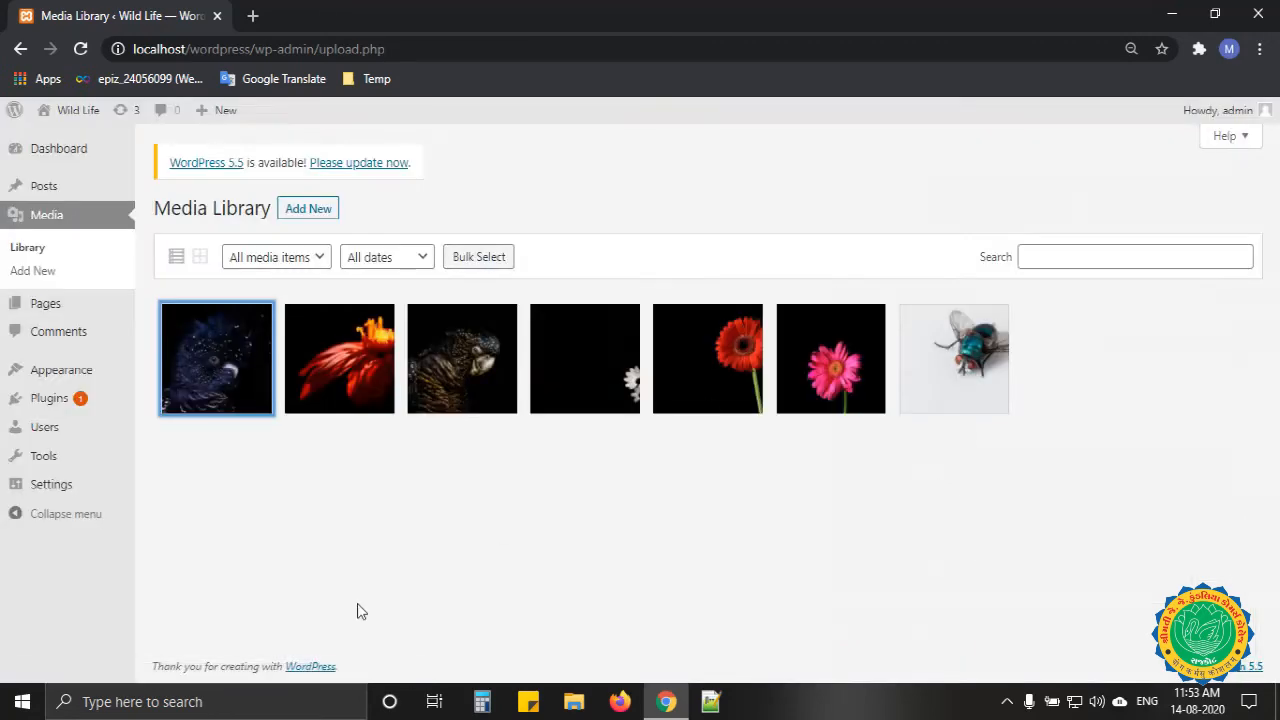
# Restore the cropped cockatoo image to its original version, return to the media library and reopen the image's attachment details
pyautogui.click(235, 404)
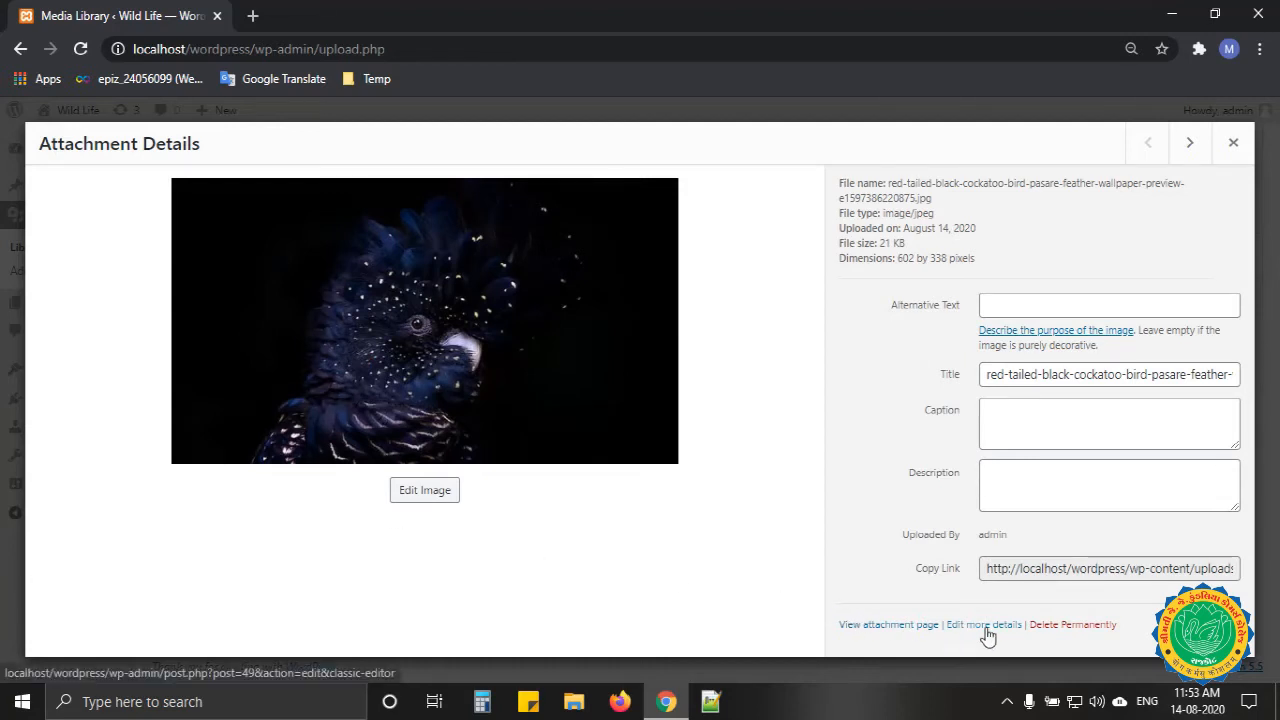
pyautogui.click(430, 495)
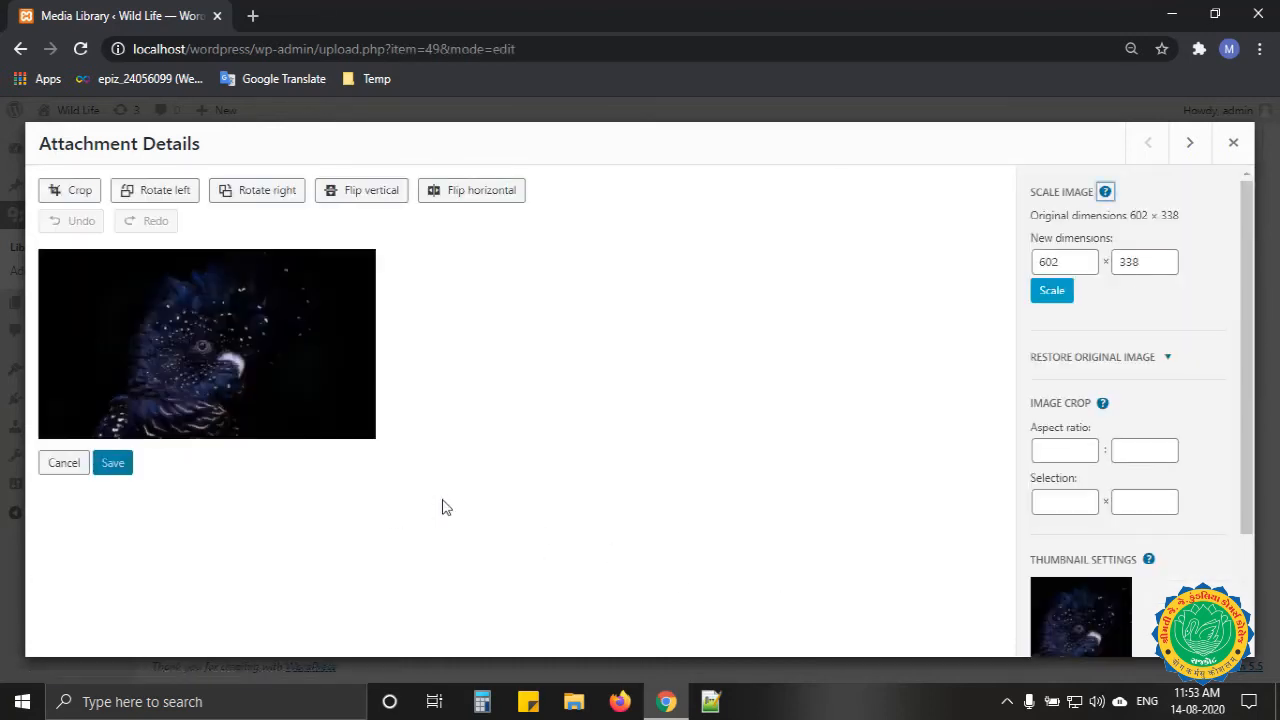
pyautogui.click(1167, 362)
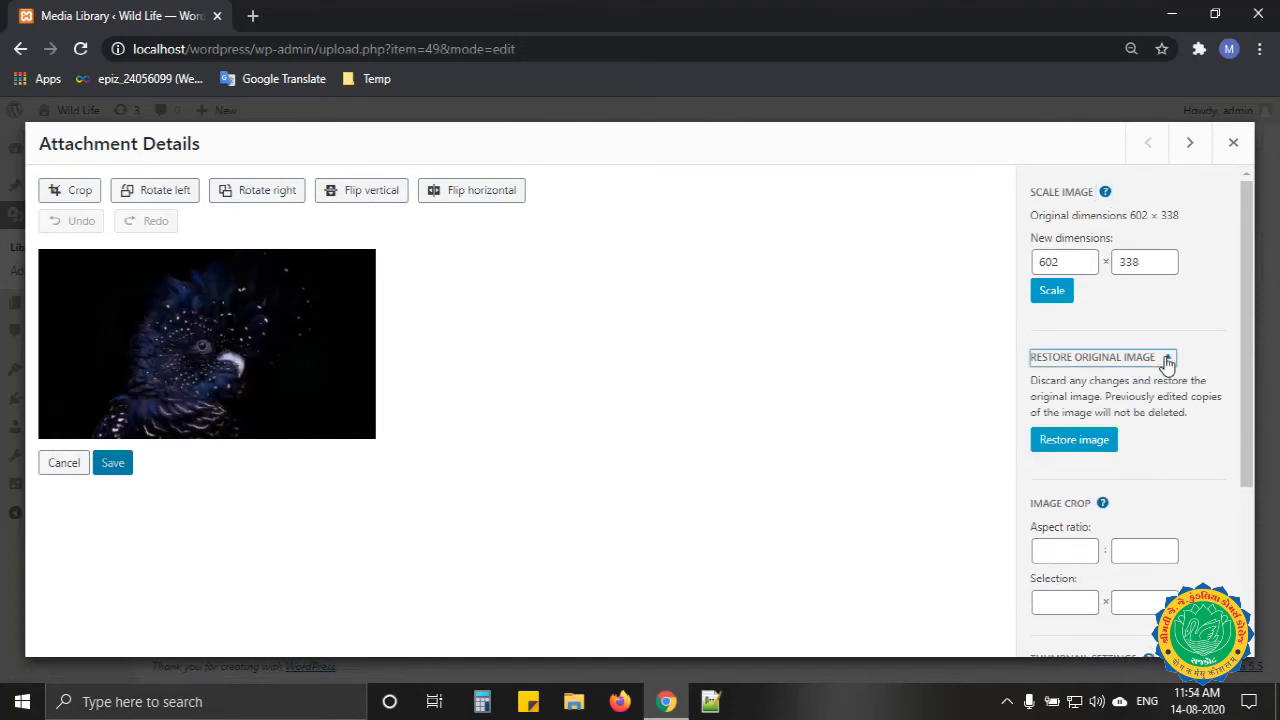
pyautogui.click(1087, 455)
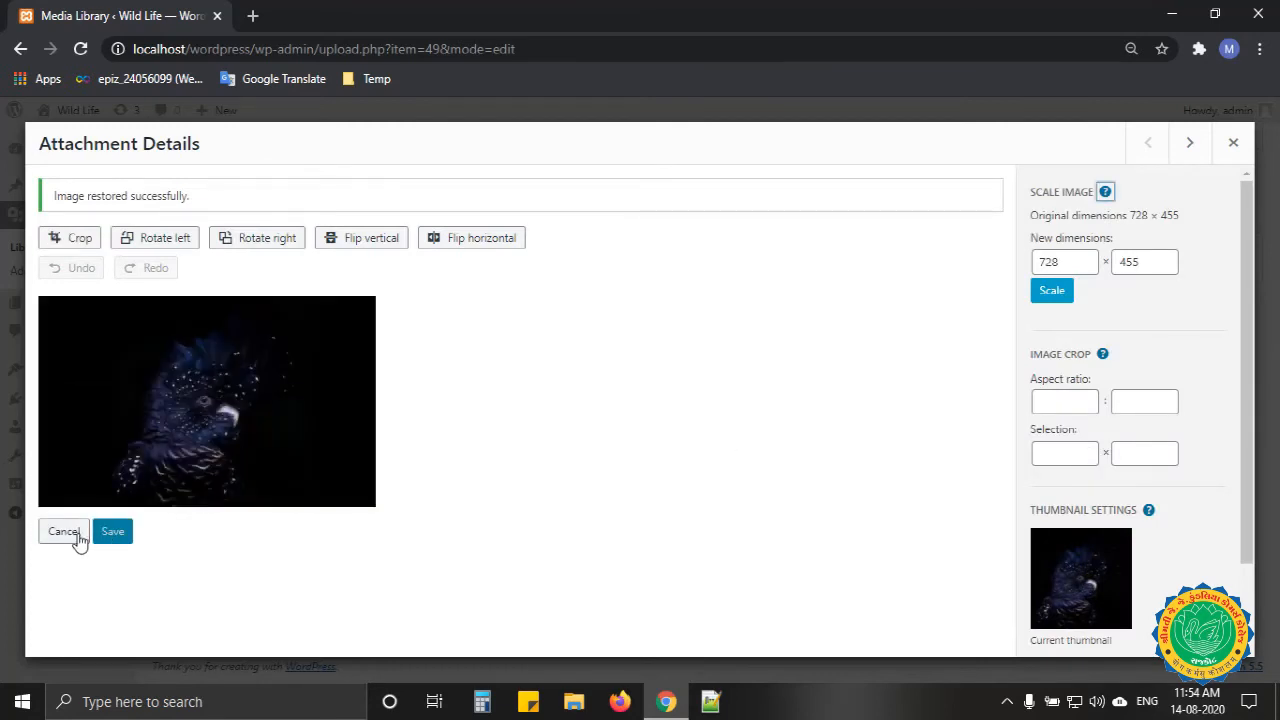
pyautogui.click(1233, 142)
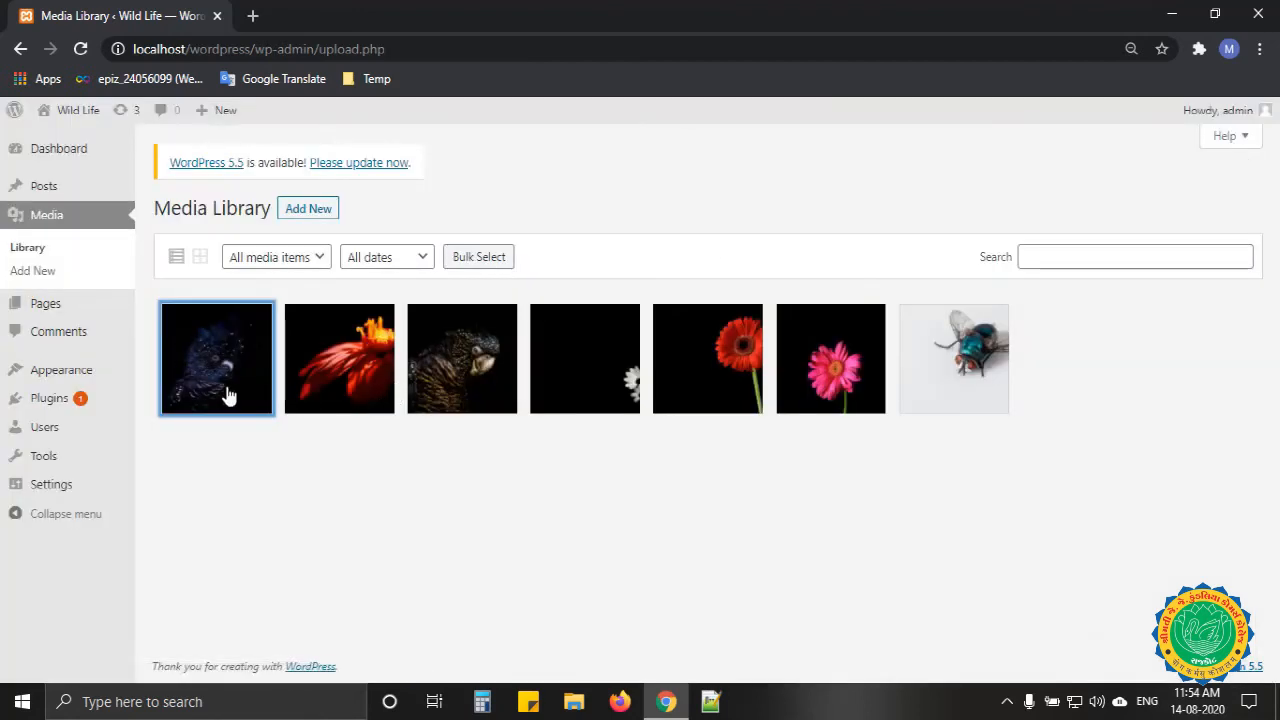
pyautogui.click(228, 396)
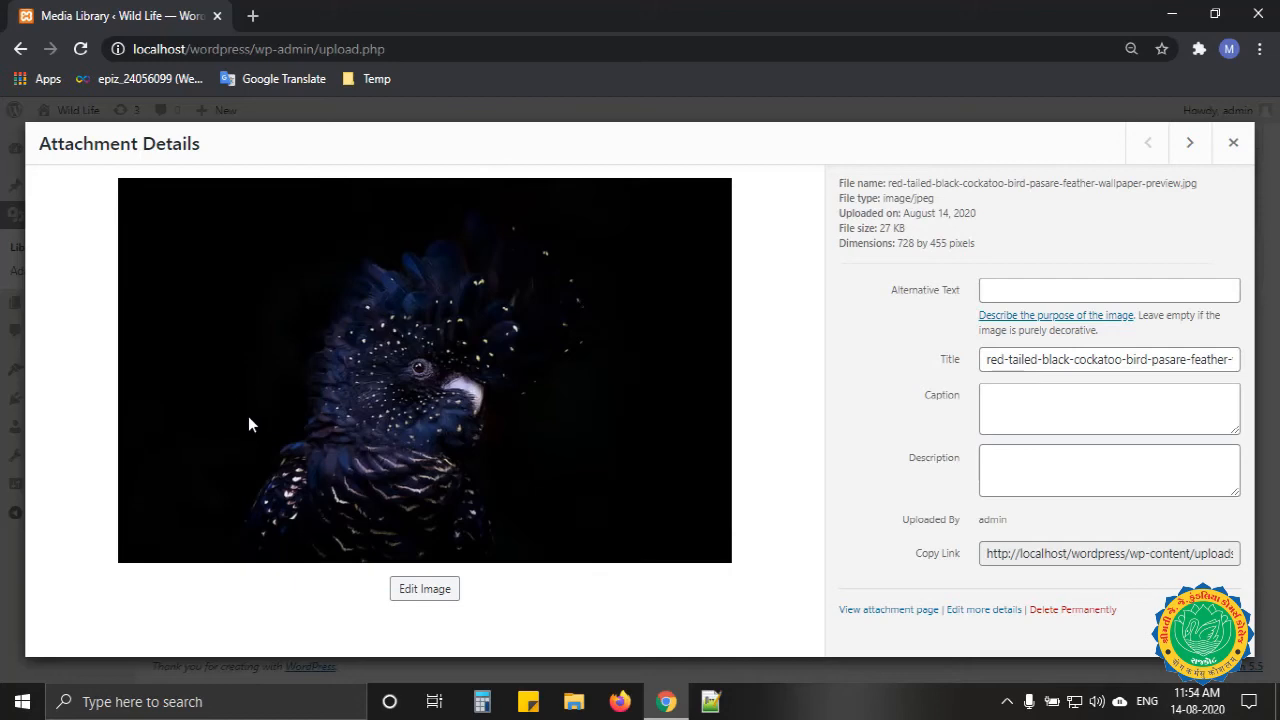
# Switch to File Explorer and open the wordpress folder inside C:\xampp\htdocs
pyautogui.press('super+e')
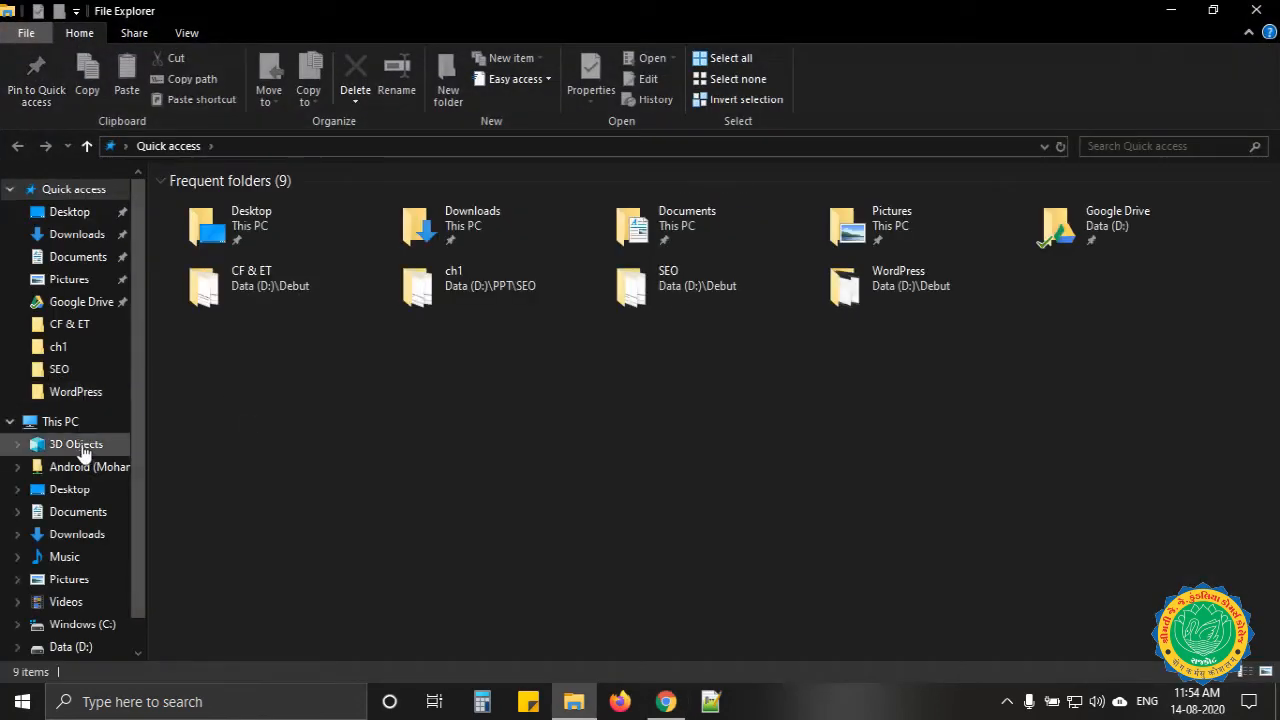
pyautogui.click(70, 423)
pyautogui.doubleClick(229, 366)
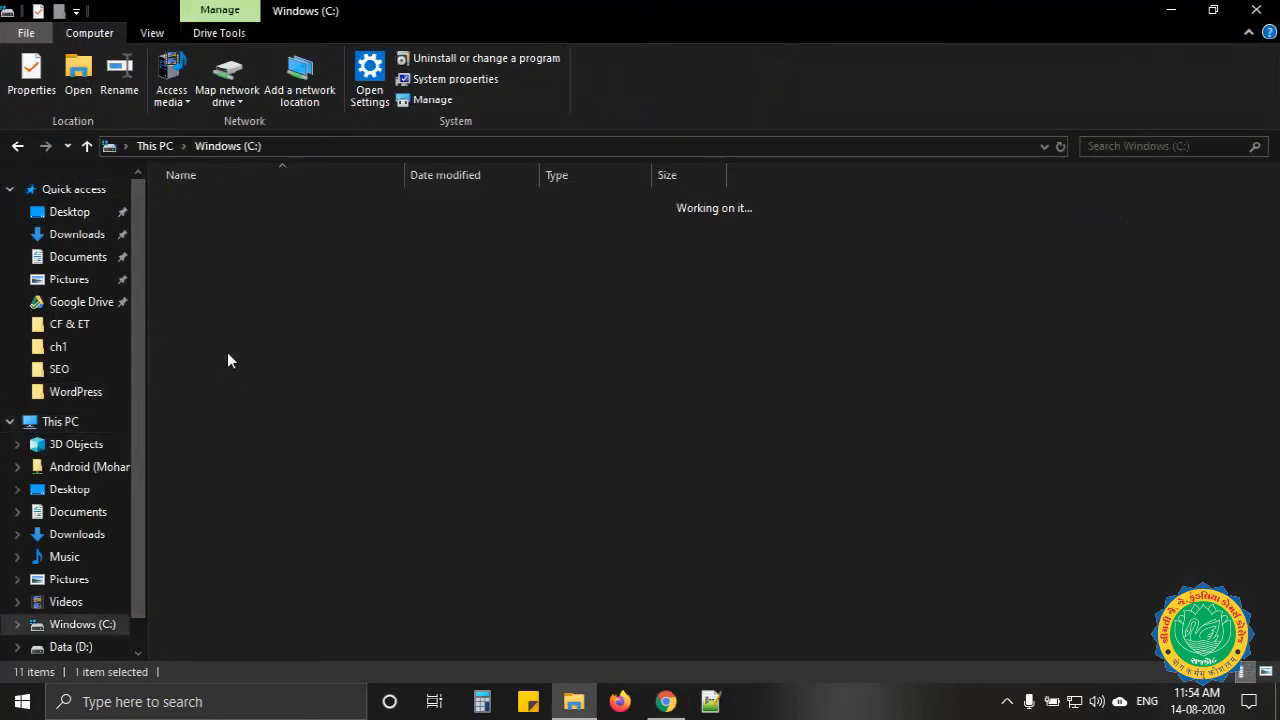
pyautogui.doubleClick(208, 400)
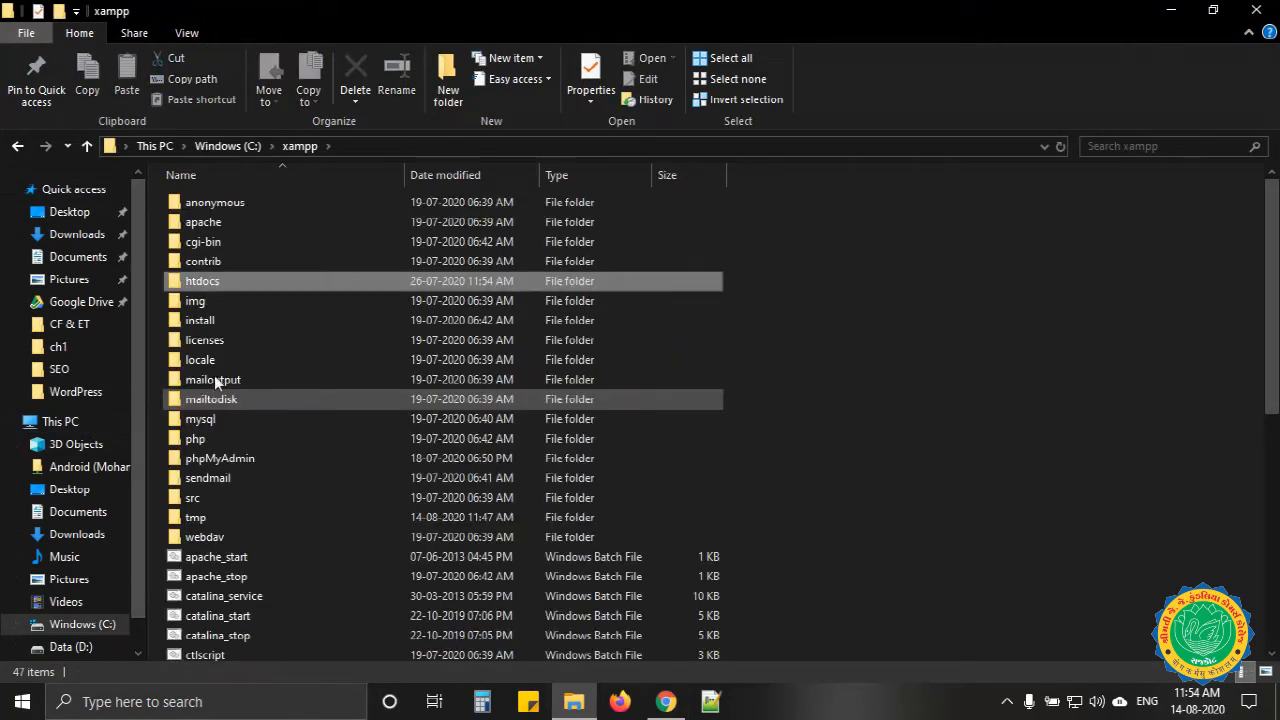
pyautogui.doubleClick(230, 281)
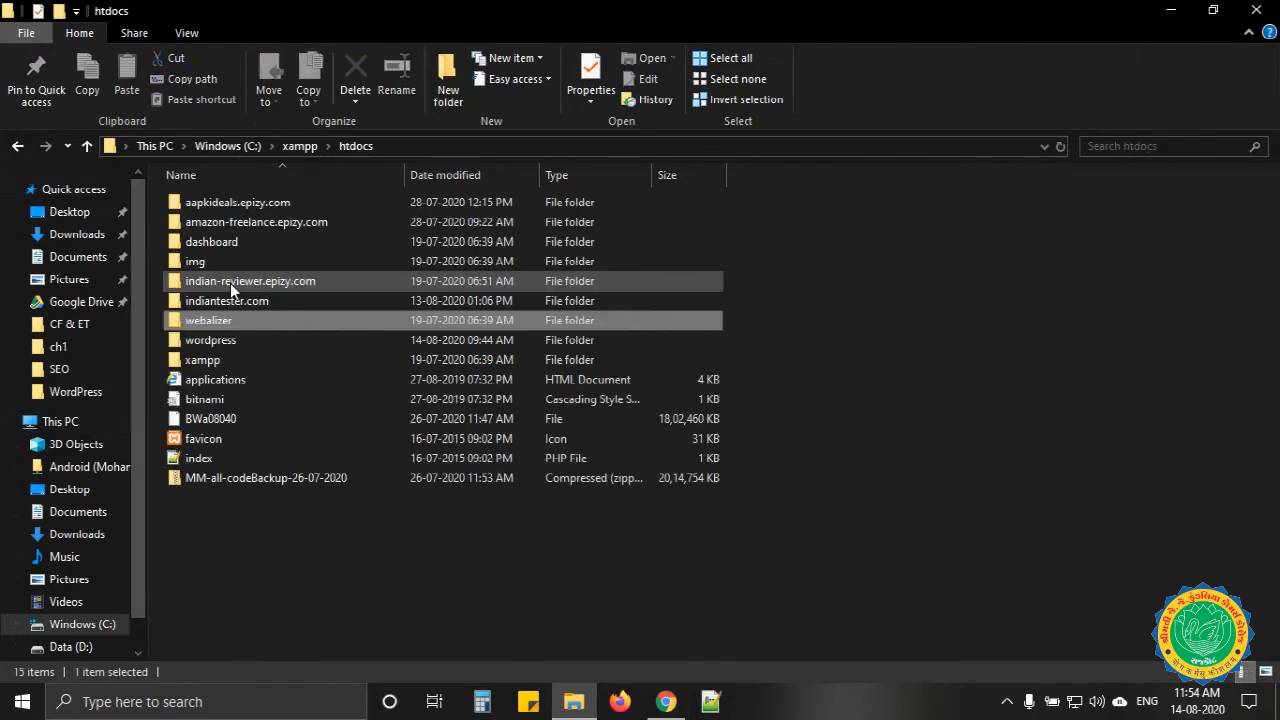
pyautogui.press('Return')
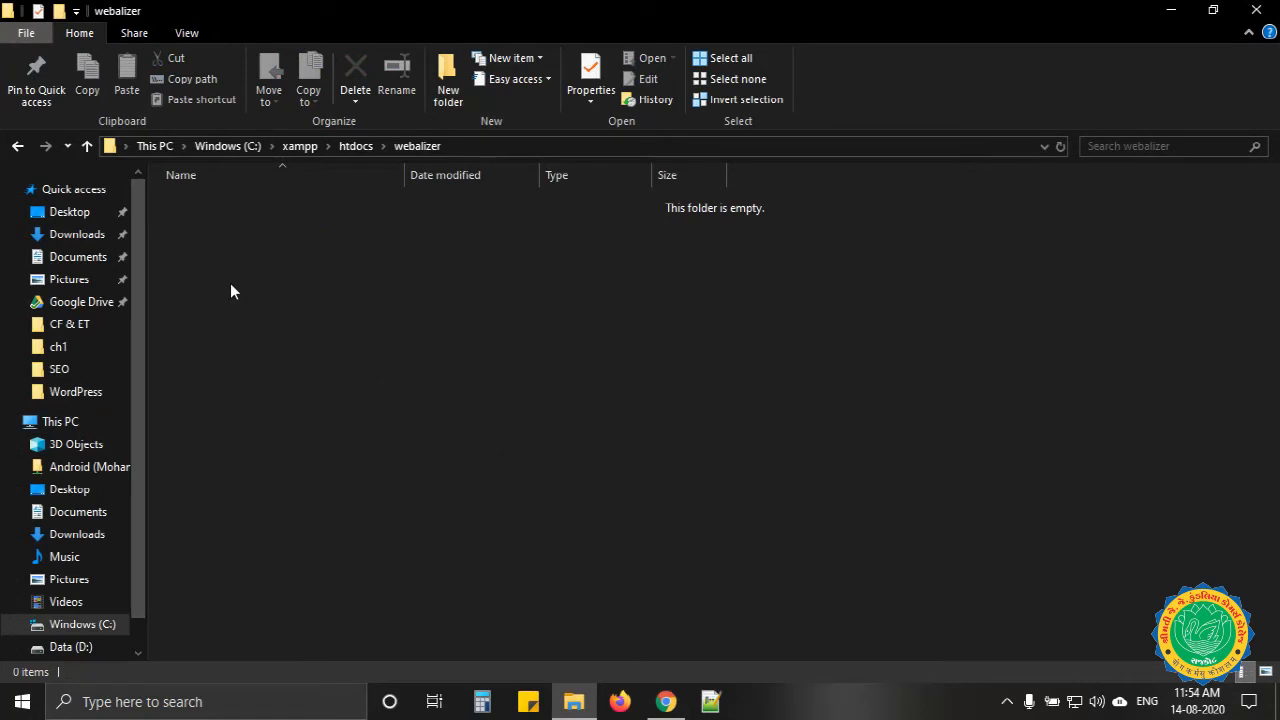
pyautogui.click(350, 145)
pyautogui.press('Down')
pyautogui.press('Return')
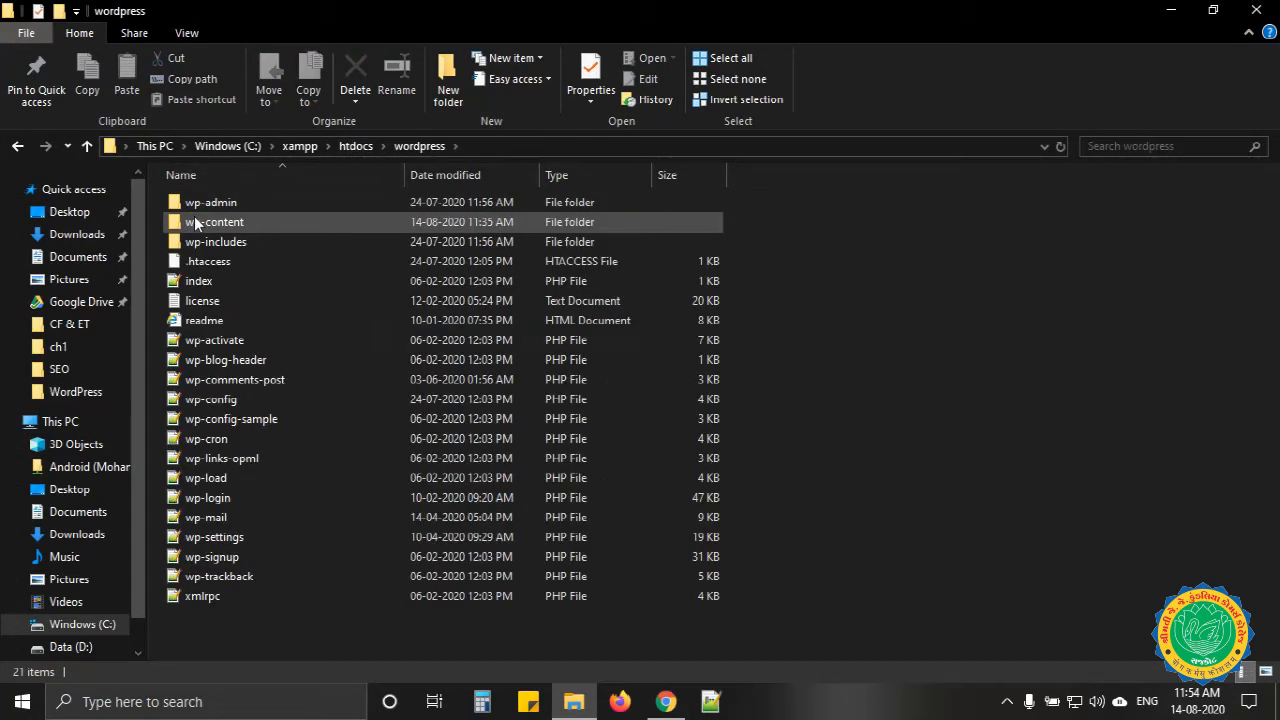
# Open the August 2020 uploads folder at wp-content\uploads\2020\08
pyautogui.doubleClick(196, 222)
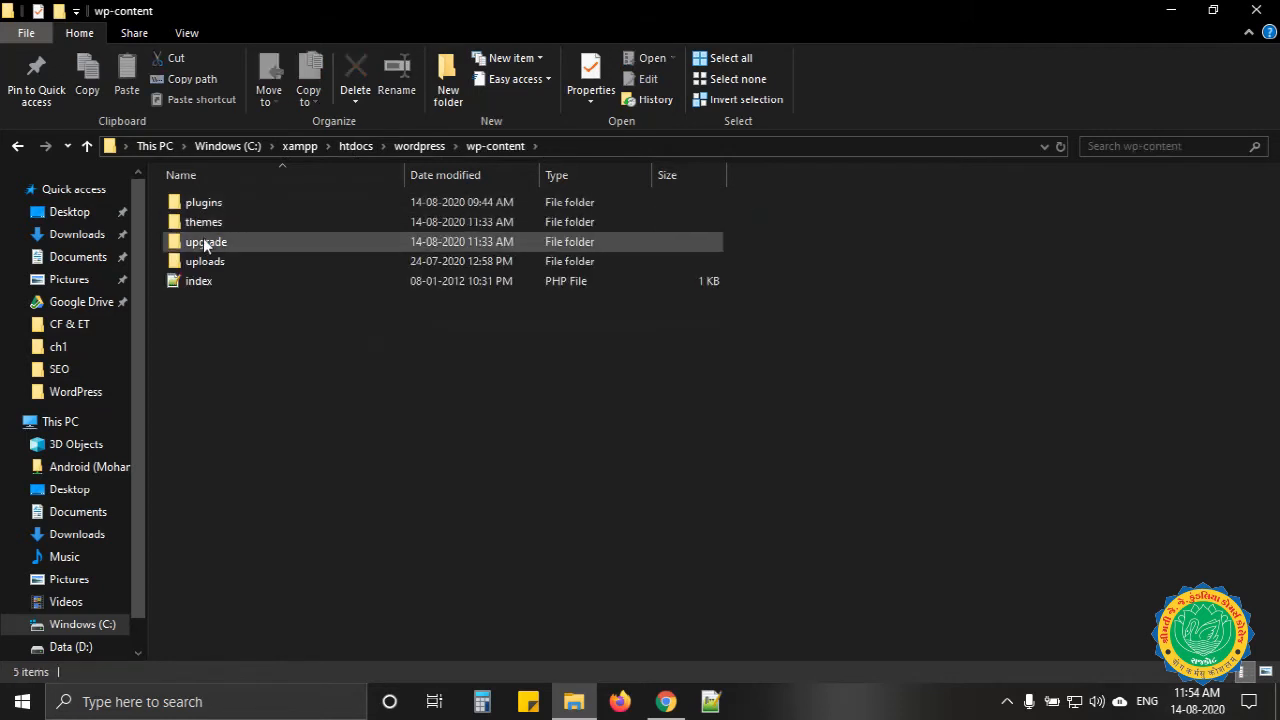
pyautogui.doubleClick(208, 262)
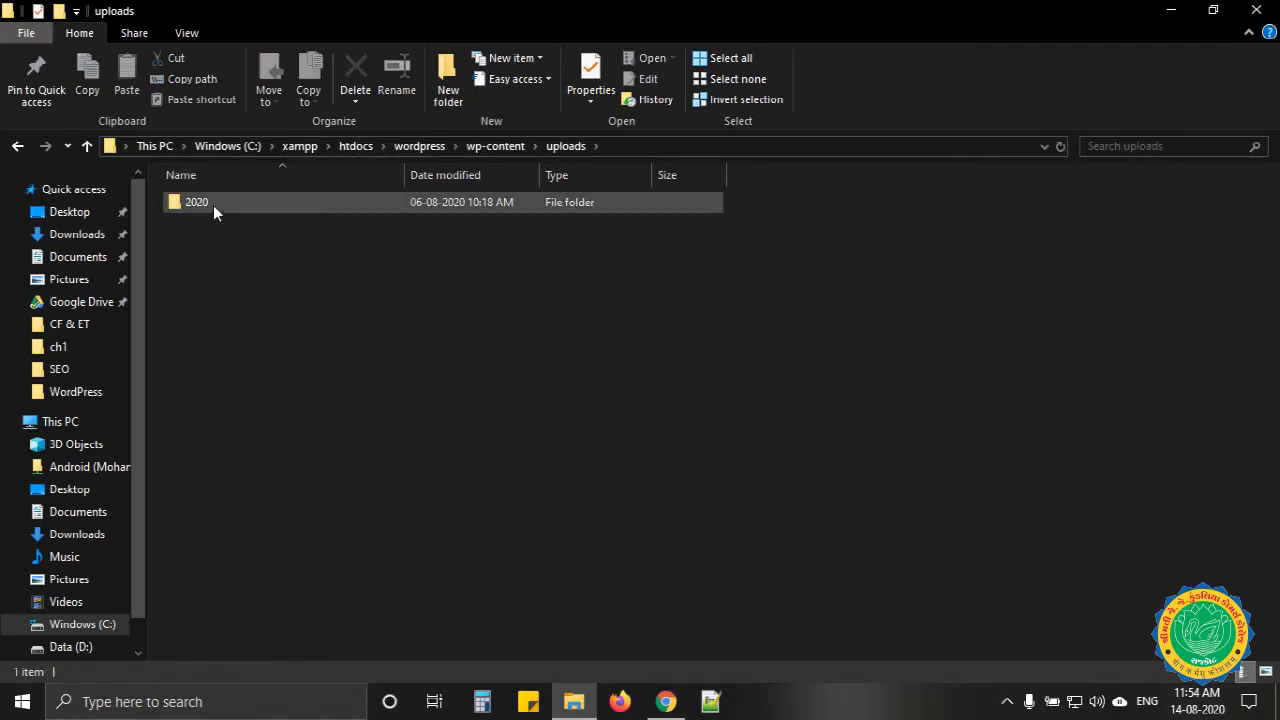
pyautogui.doubleClick(213, 205)
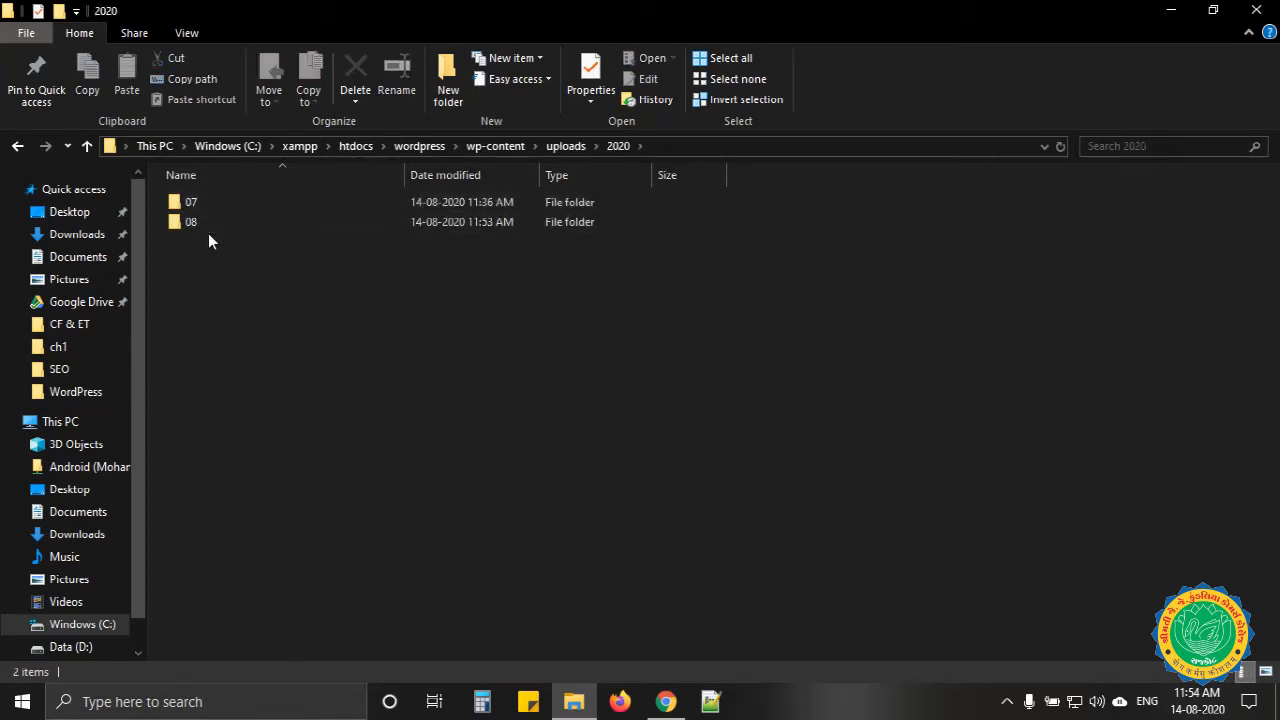
pyautogui.doubleClick(208, 219)
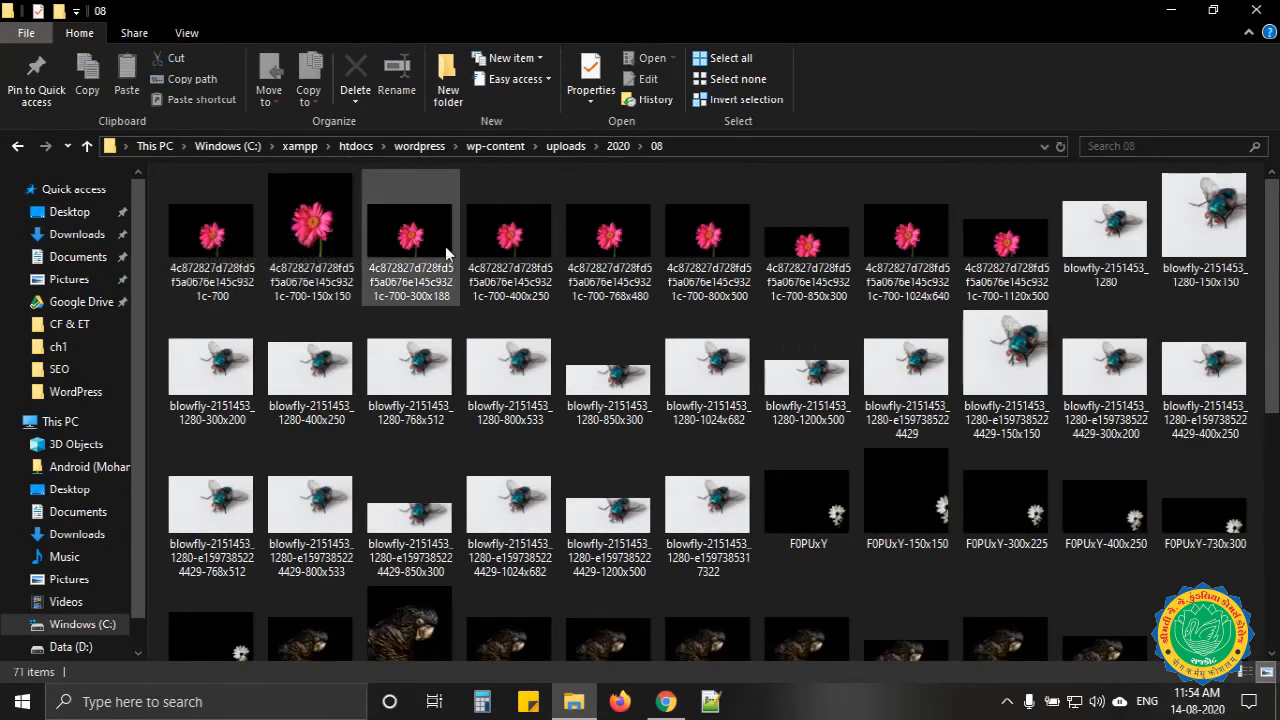
# Examine the stored size variants and edited copies of the cockatoo image in the 08 folder
pyautogui.scroll(-10, 447, 252)
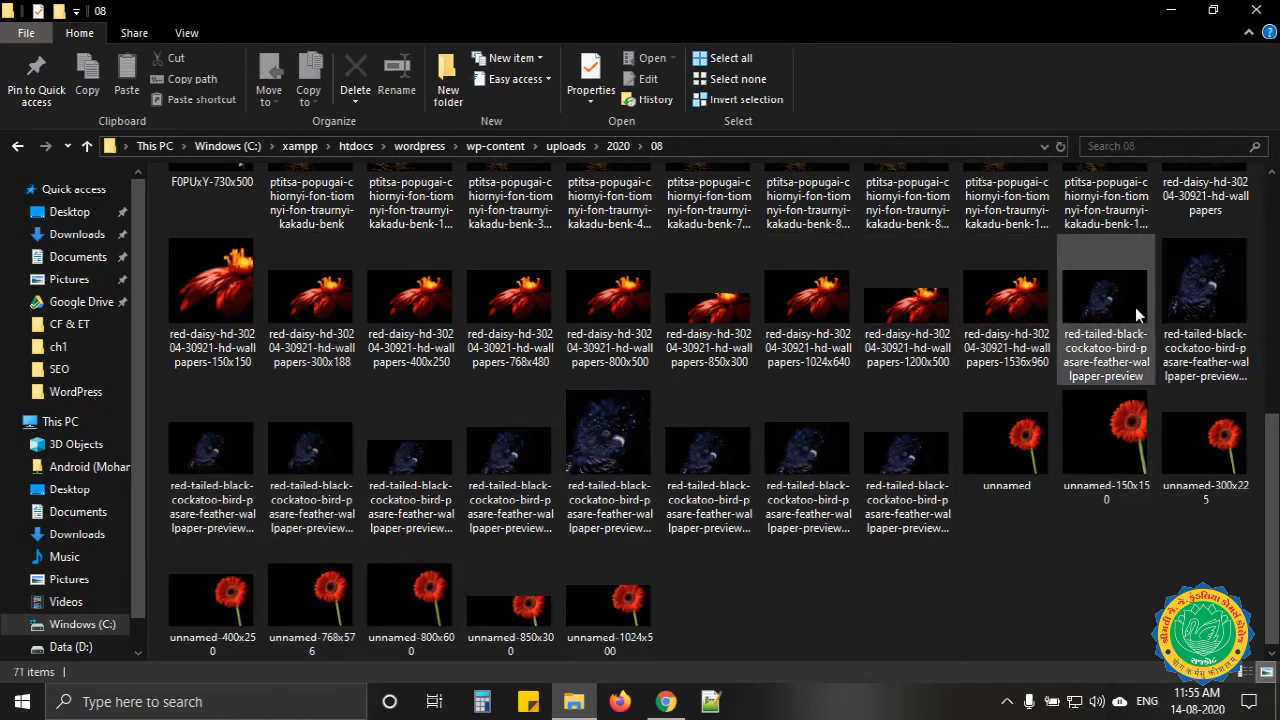
pyautogui.click(1220, 310)
pyautogui.click(933, 463)
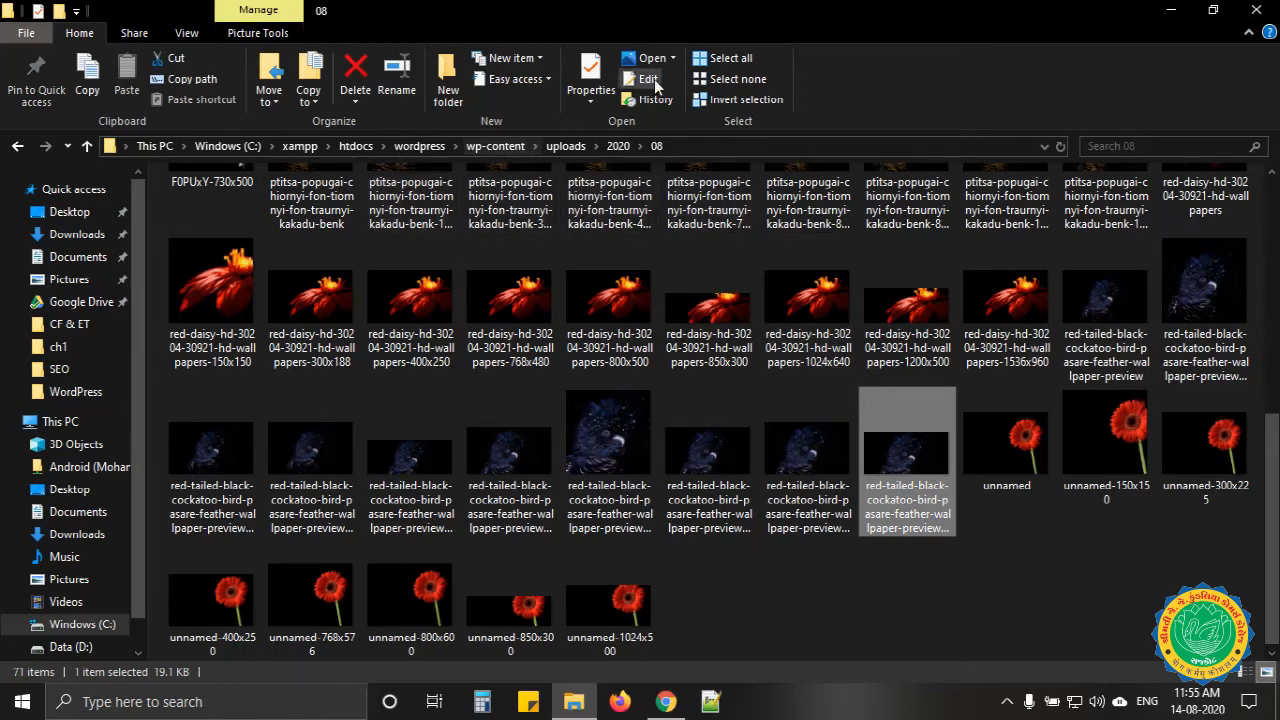
# Show the 08 folder in Details view and fit the Name column to the full file names
pyautogui.click(166, 35)
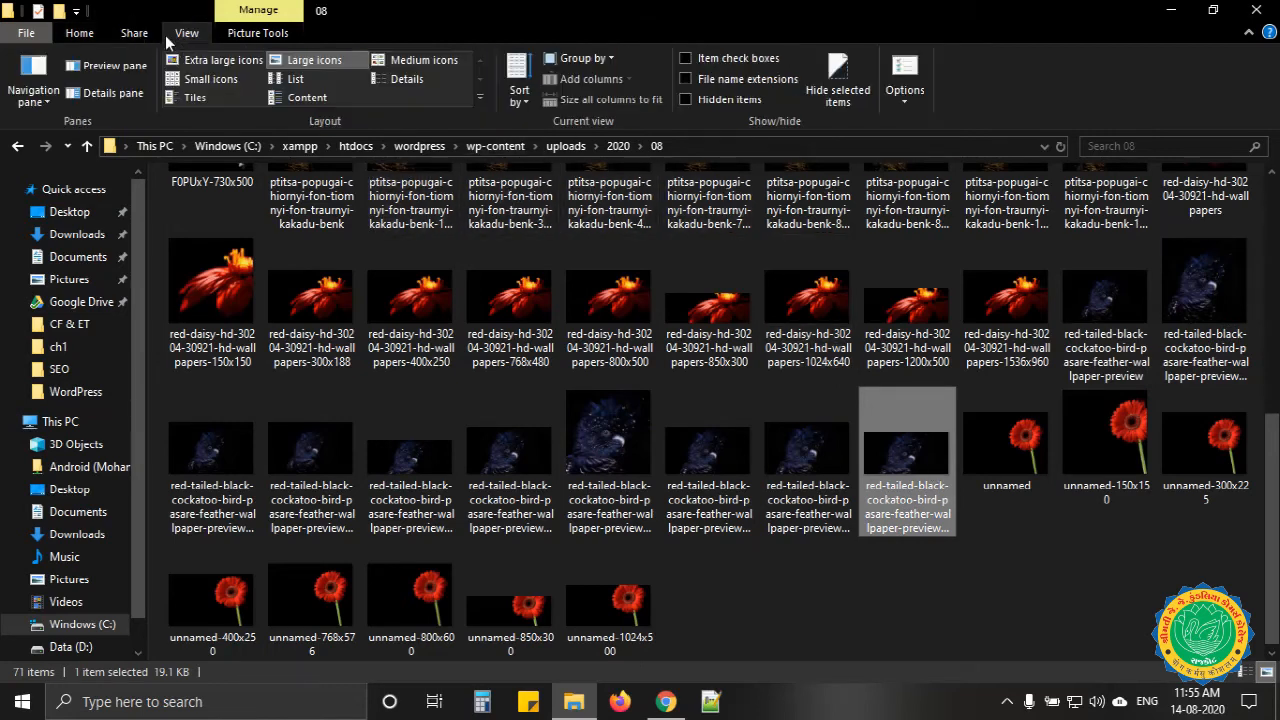
pyautogui.click(386, 78)
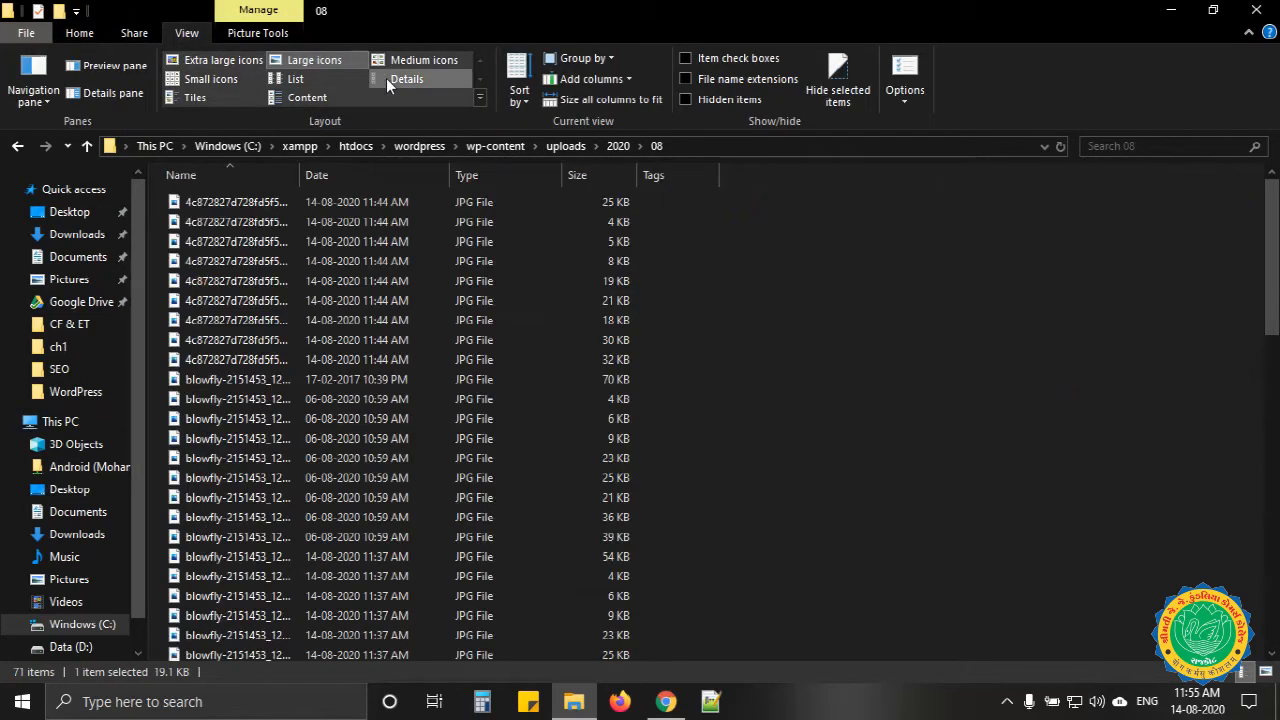
pyautogui.doubleClick(300, 175)
pyautogui.scroll(-6, 458, 464)
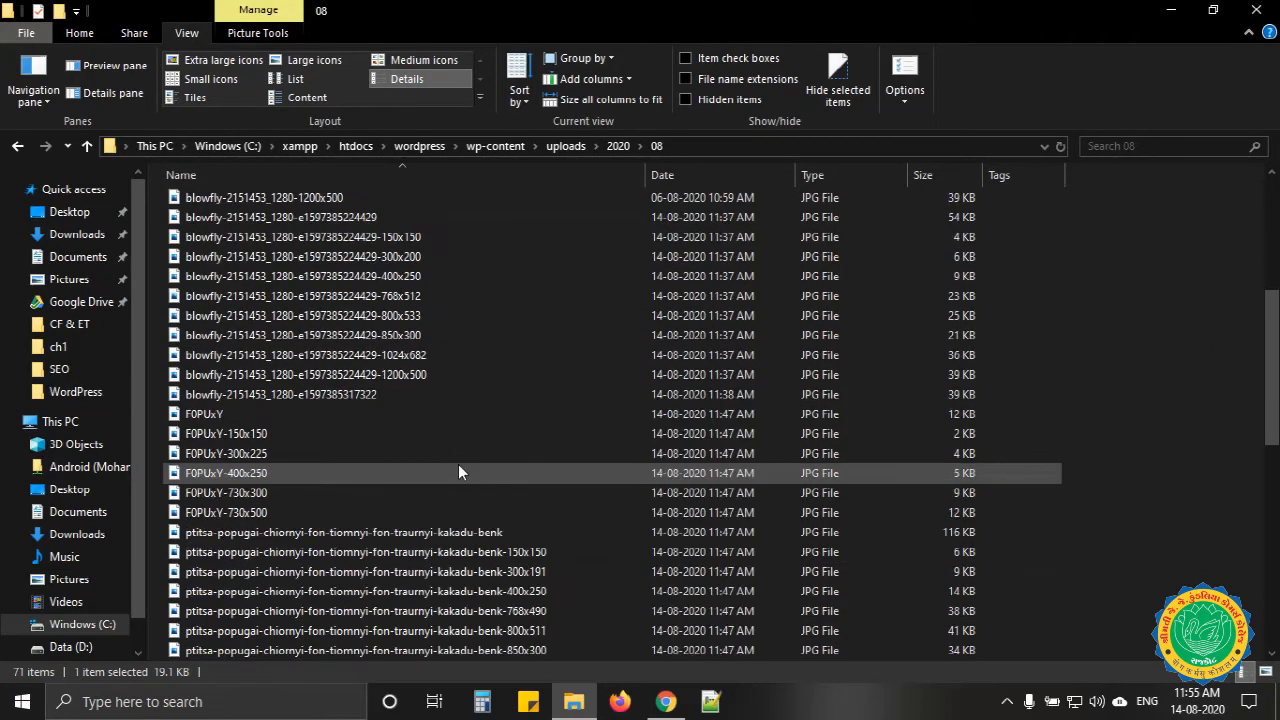
pyautogui.scroll(-5, 458, 464)
pyautogui.scroll(-2, 458, 464)
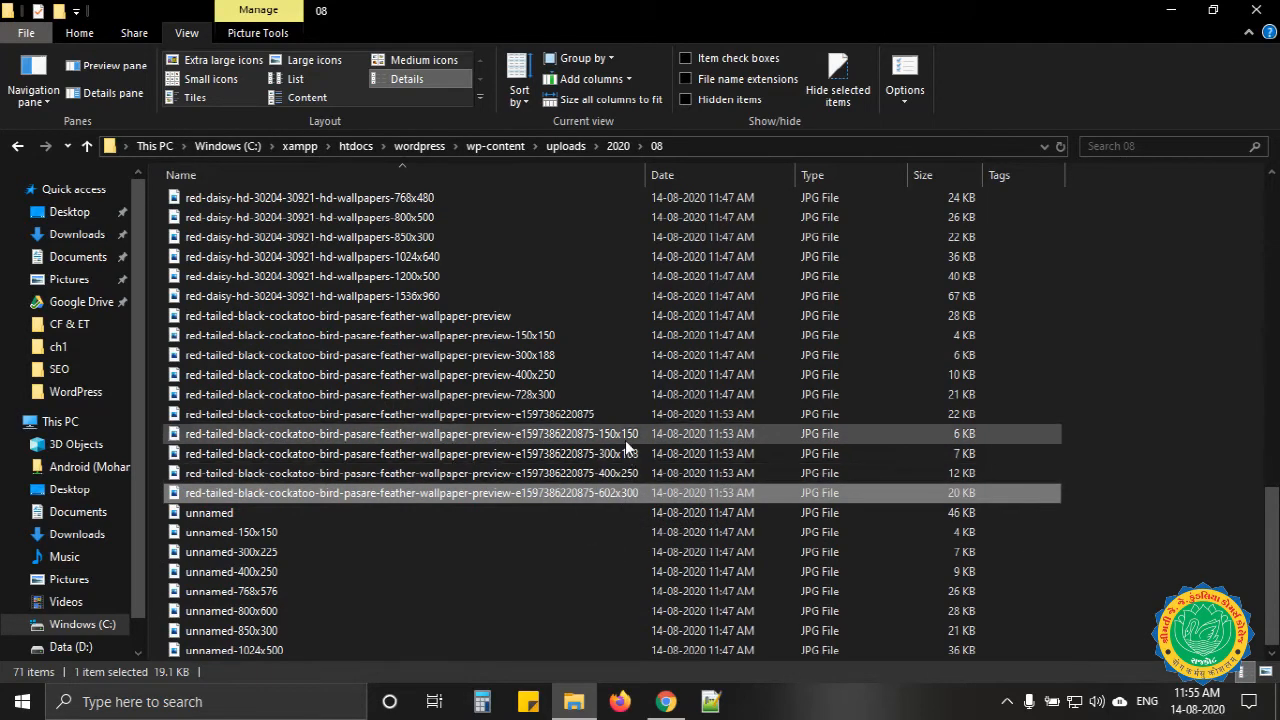
pyautogui.click(545, 414)
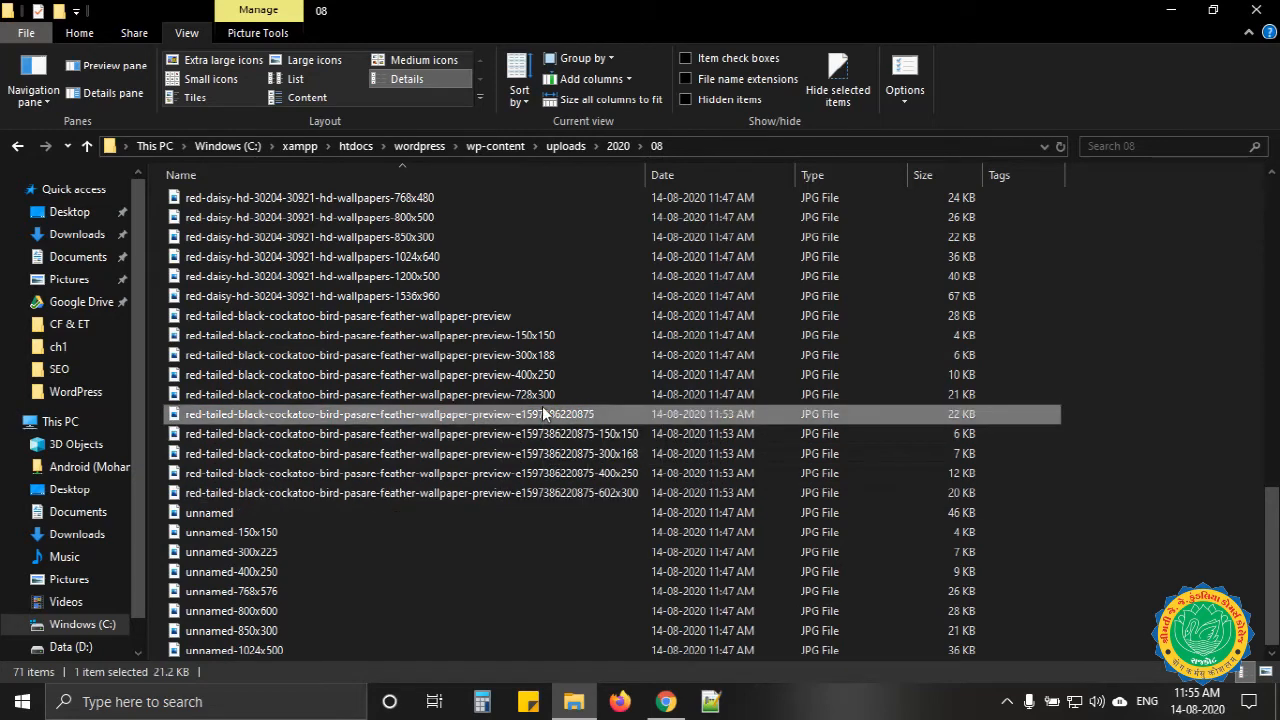
pyautogui.click(447, 317)
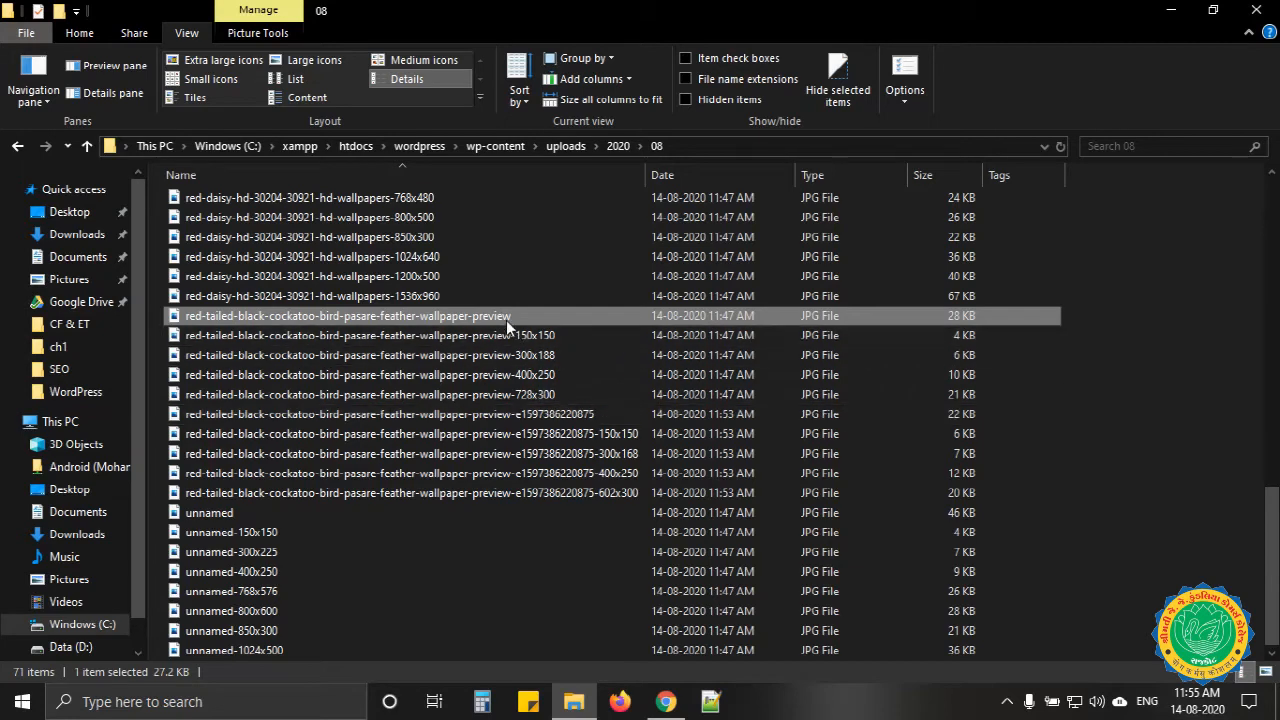
pyautogui.moveTo(590, 337); pyautogui.dragTo(542, 395)
pyautogui.click(631, 413)
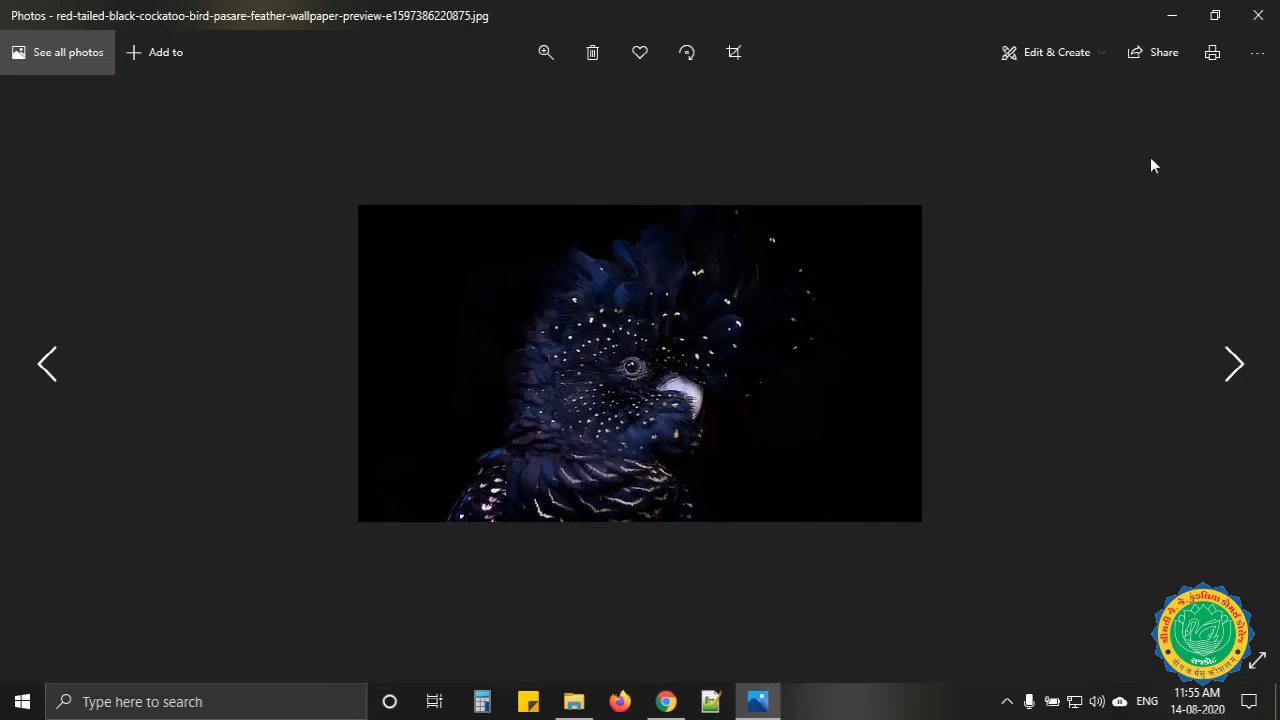
pyautogui.click(1257, 15)
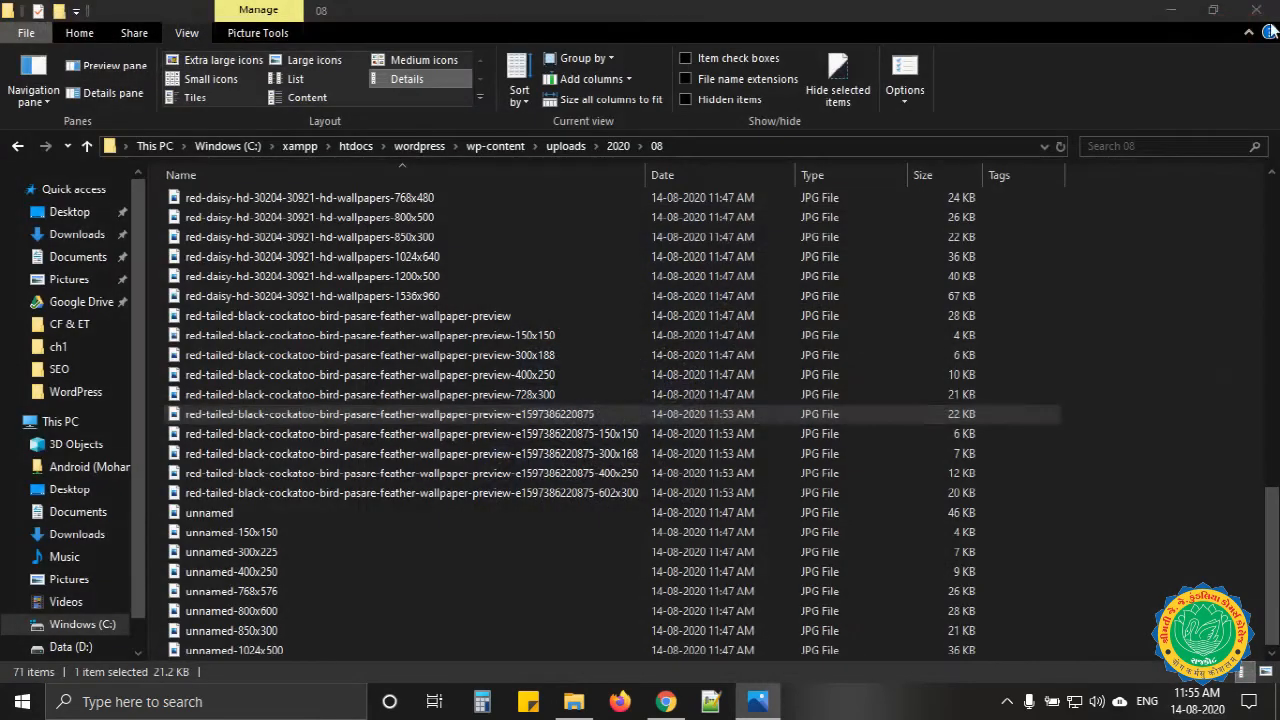
# Go back up to the wordpress folder and open its wp-content folder
pyautogui.scroll(15, 432, 472)
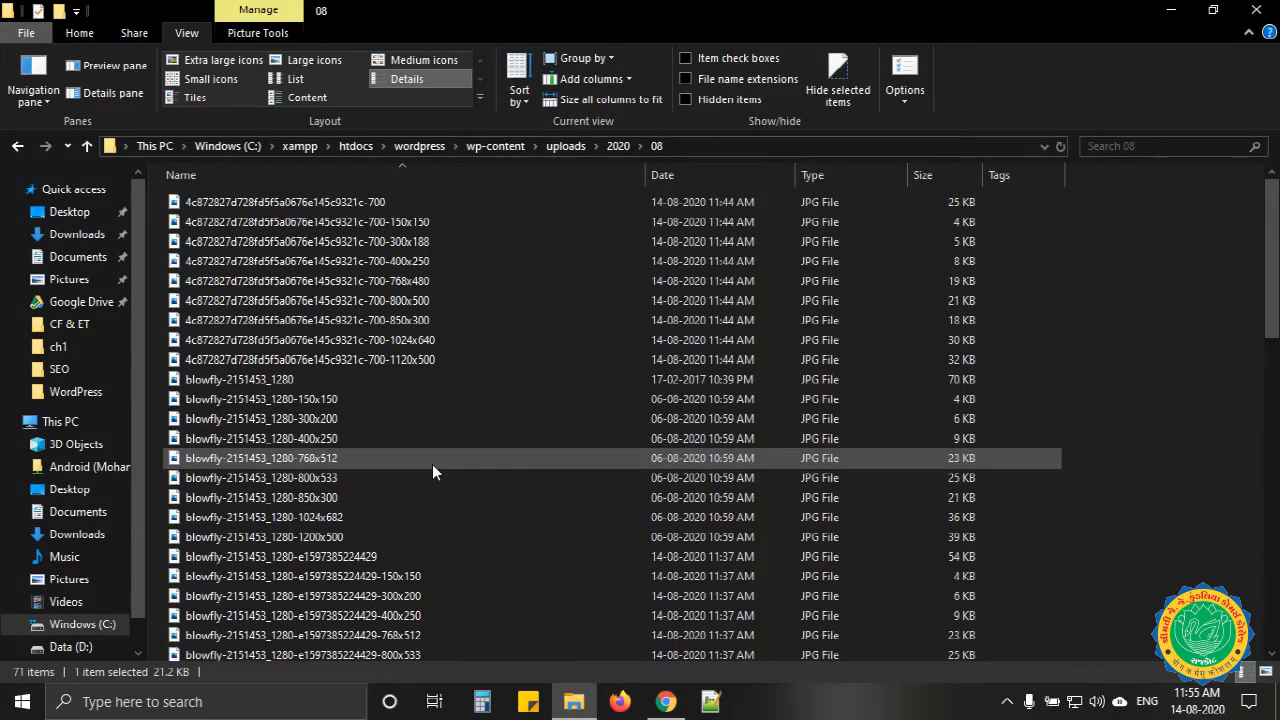
pyautogui.click(503, 147)
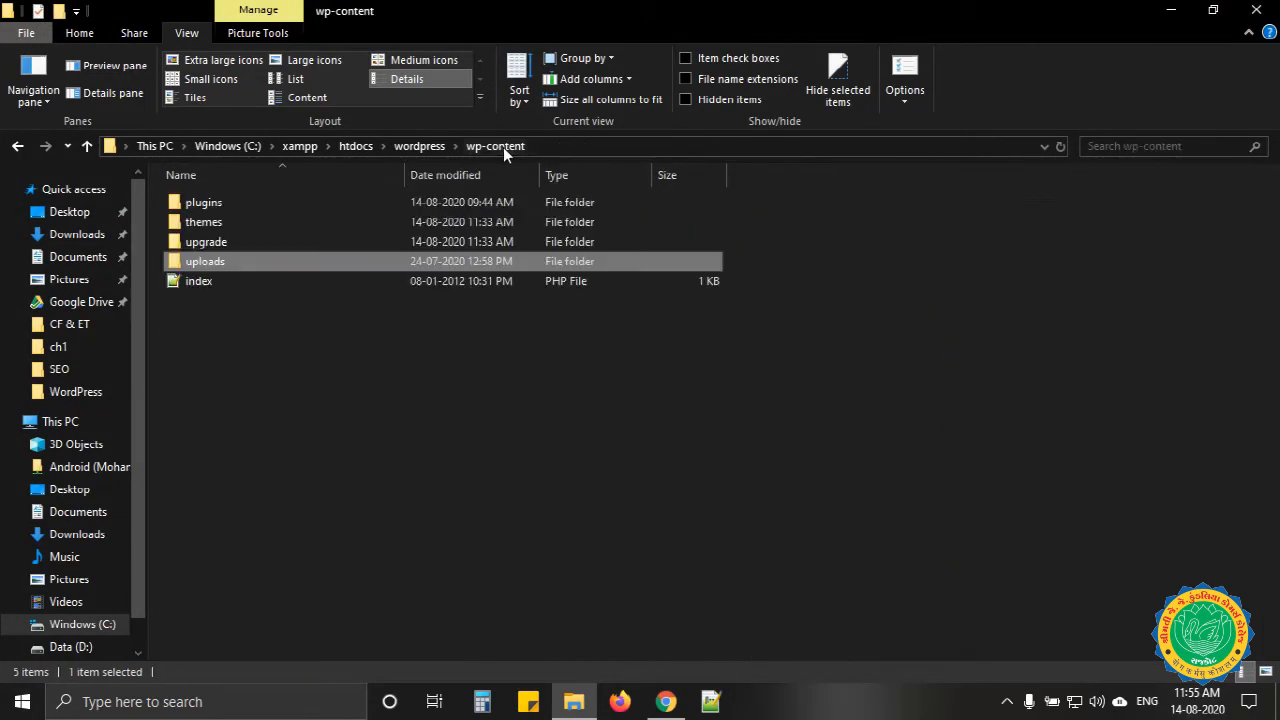
pyautogui.click(420, 146)
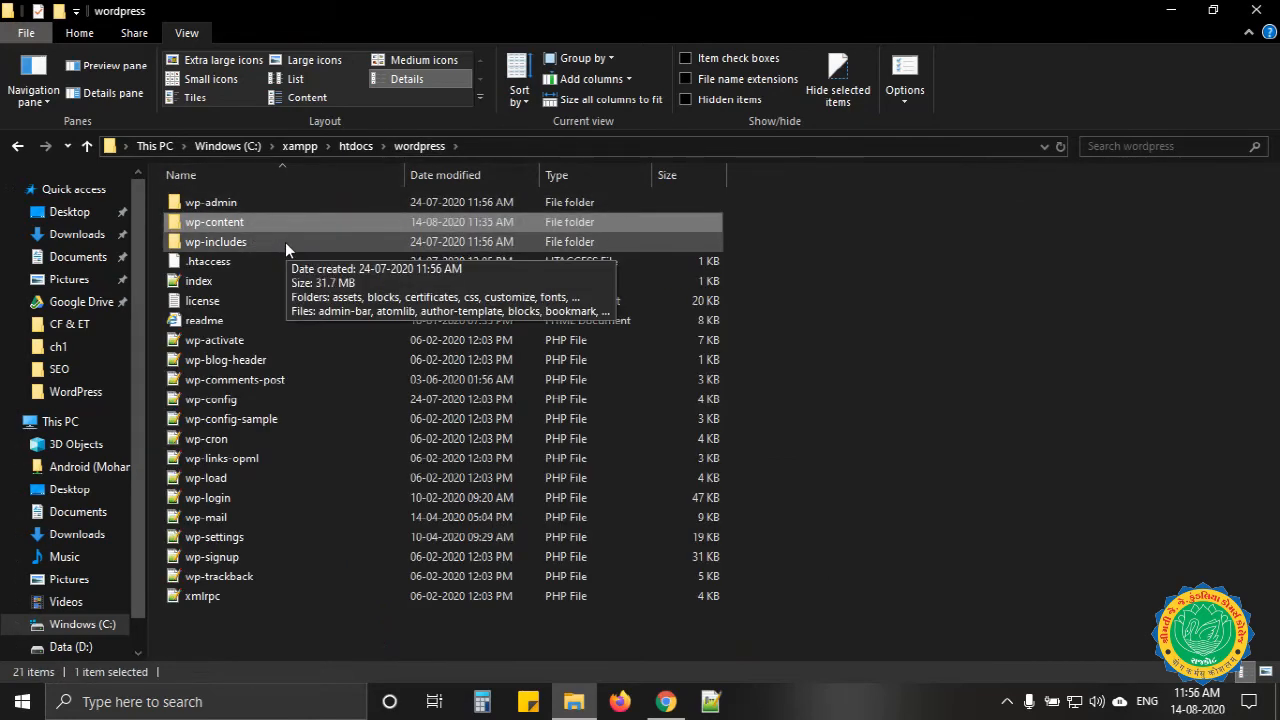
pyautogui.doubleClick(235, 224)
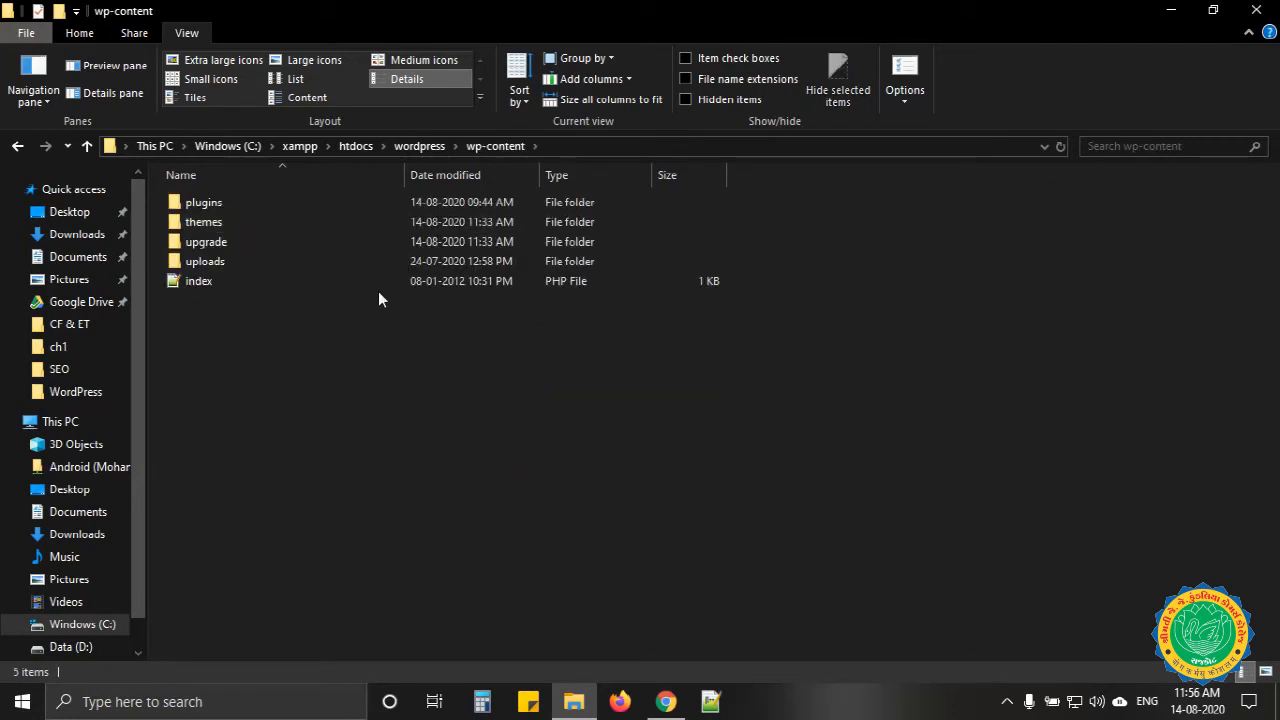
# Look inside the classic-editor folder under plugins and return to wp-content
pyautogui.doubleClick(220, 205)
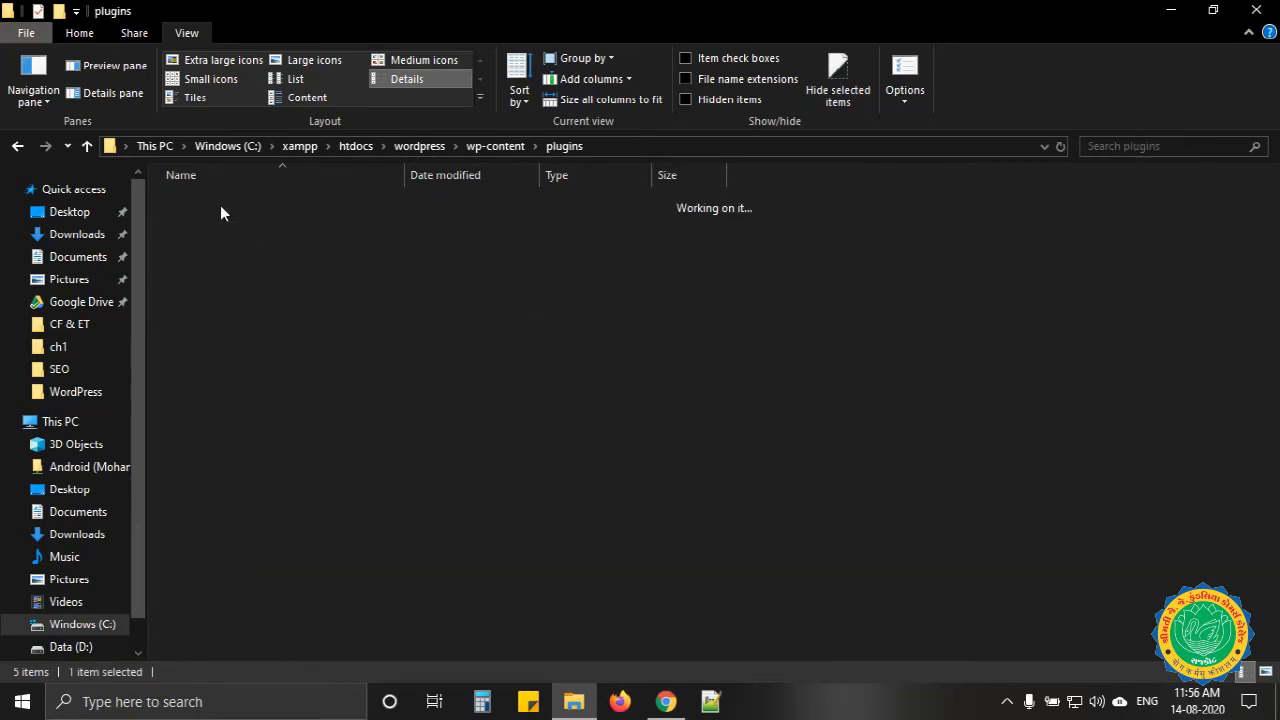
pyautogui.doubleClick(220, 205)
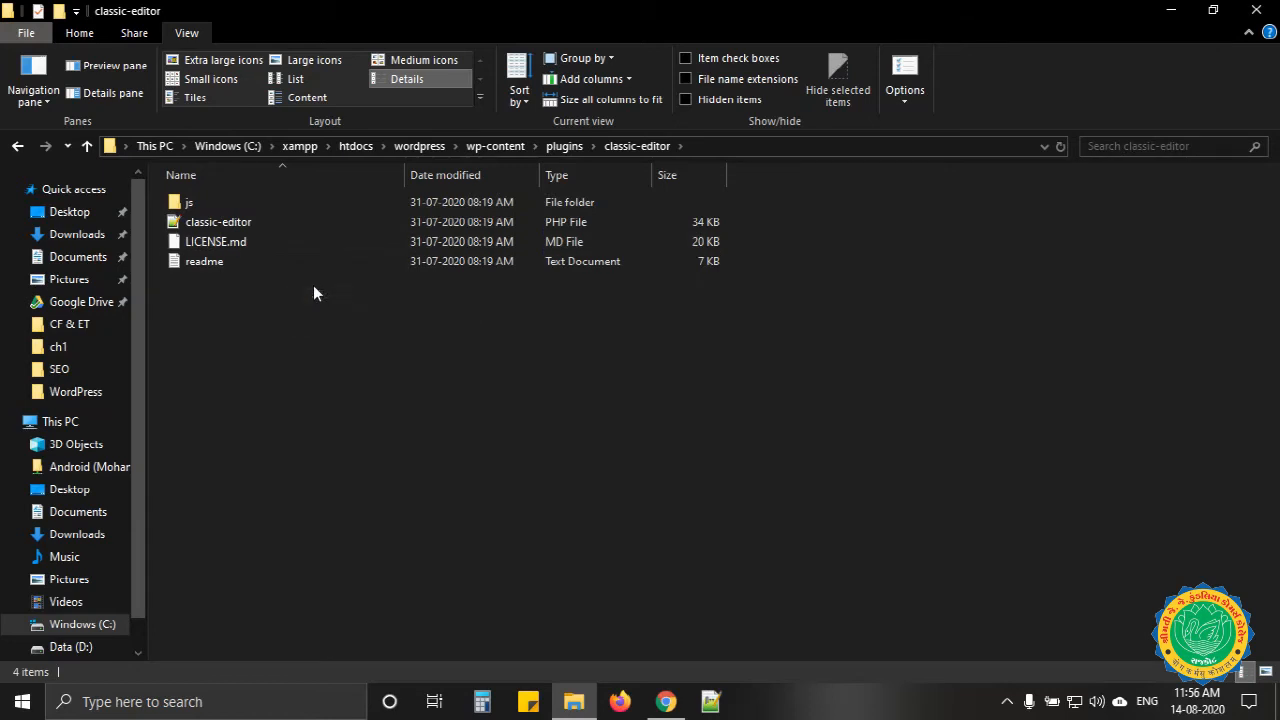
pyautogui.click(16, 146)
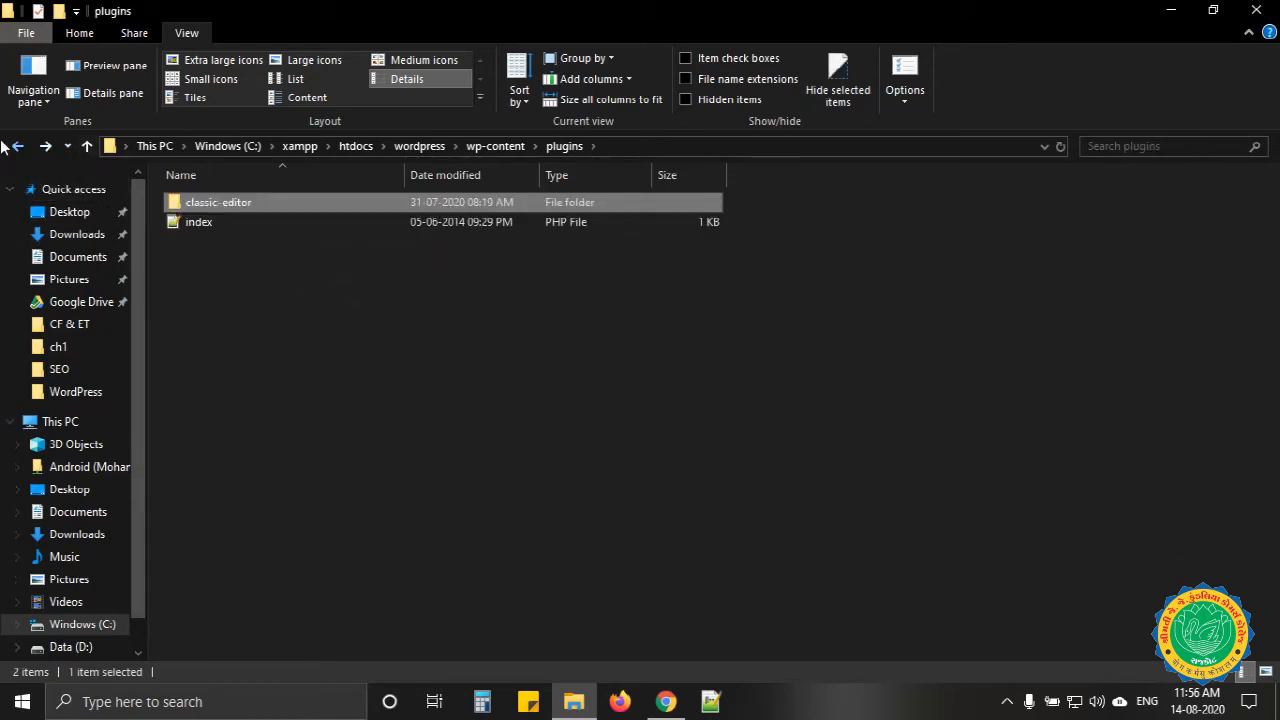
pyautogui.click(15, 147)
# Look at the theme files in the canary folder under themes and return to wp-content
pyautogui.doubleClick(223, 230)
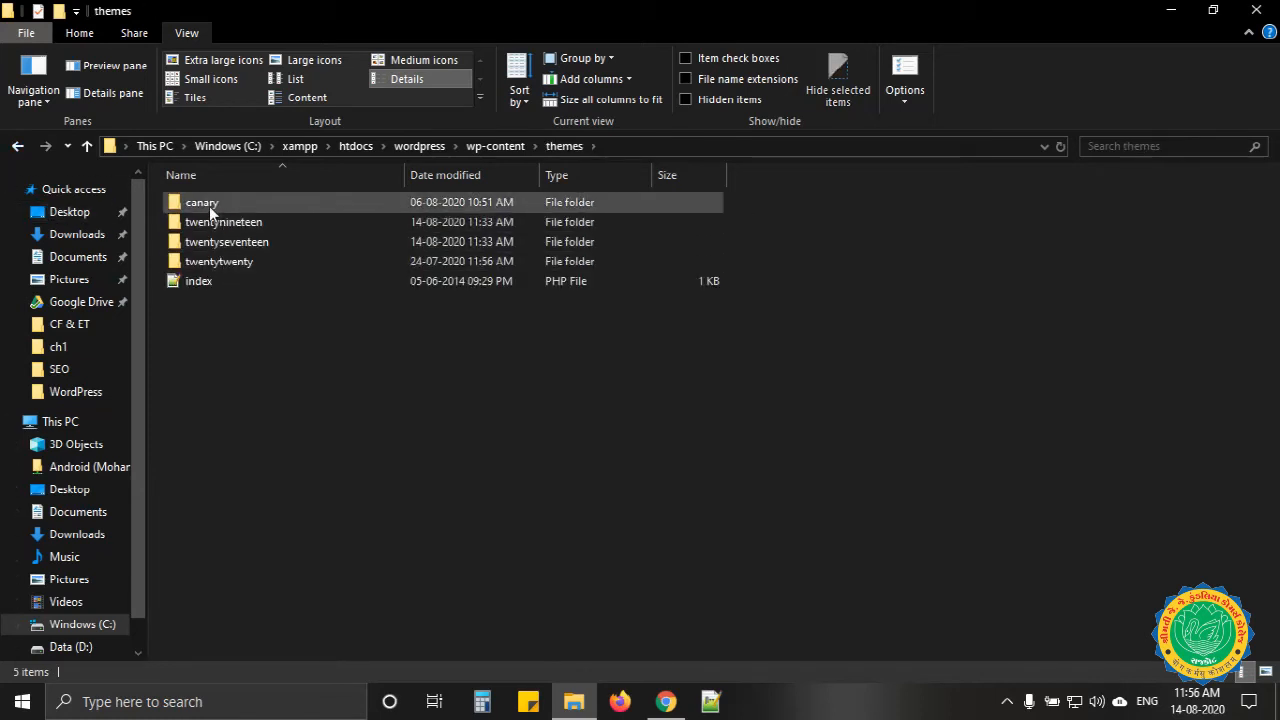
pyautogui.doubleClick(209, 206)
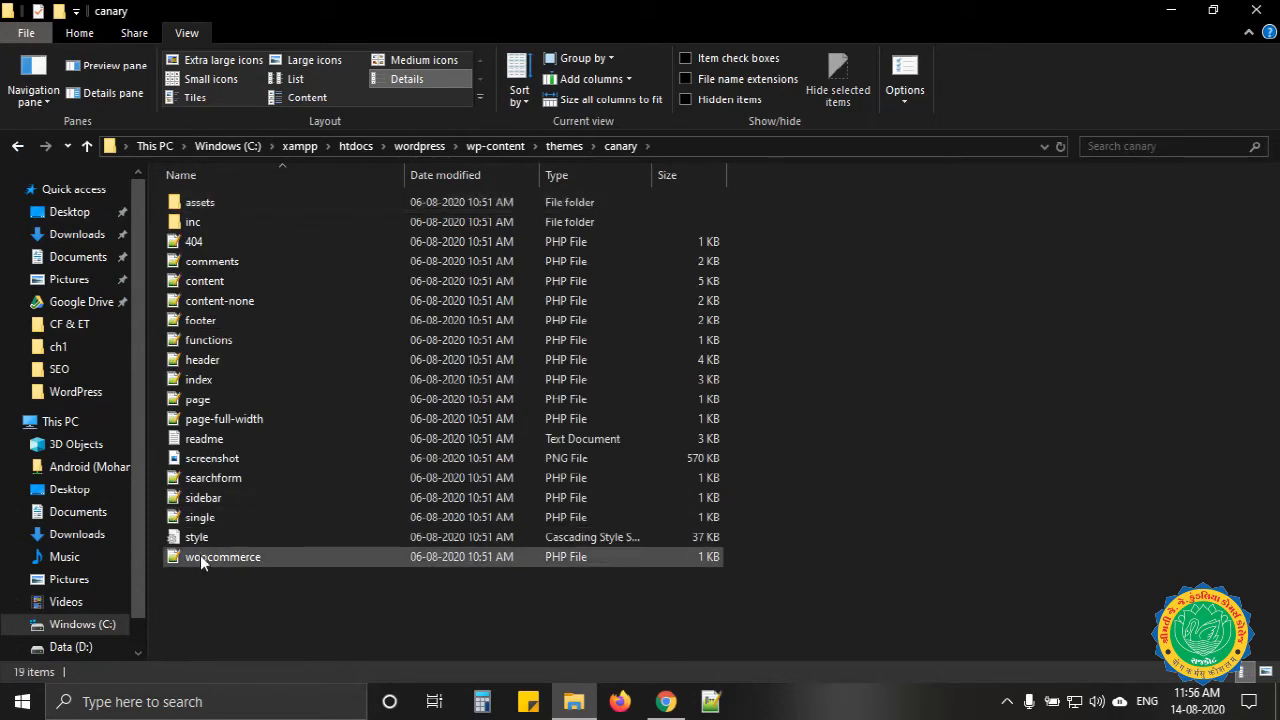
pyautogui.click(17, 146)
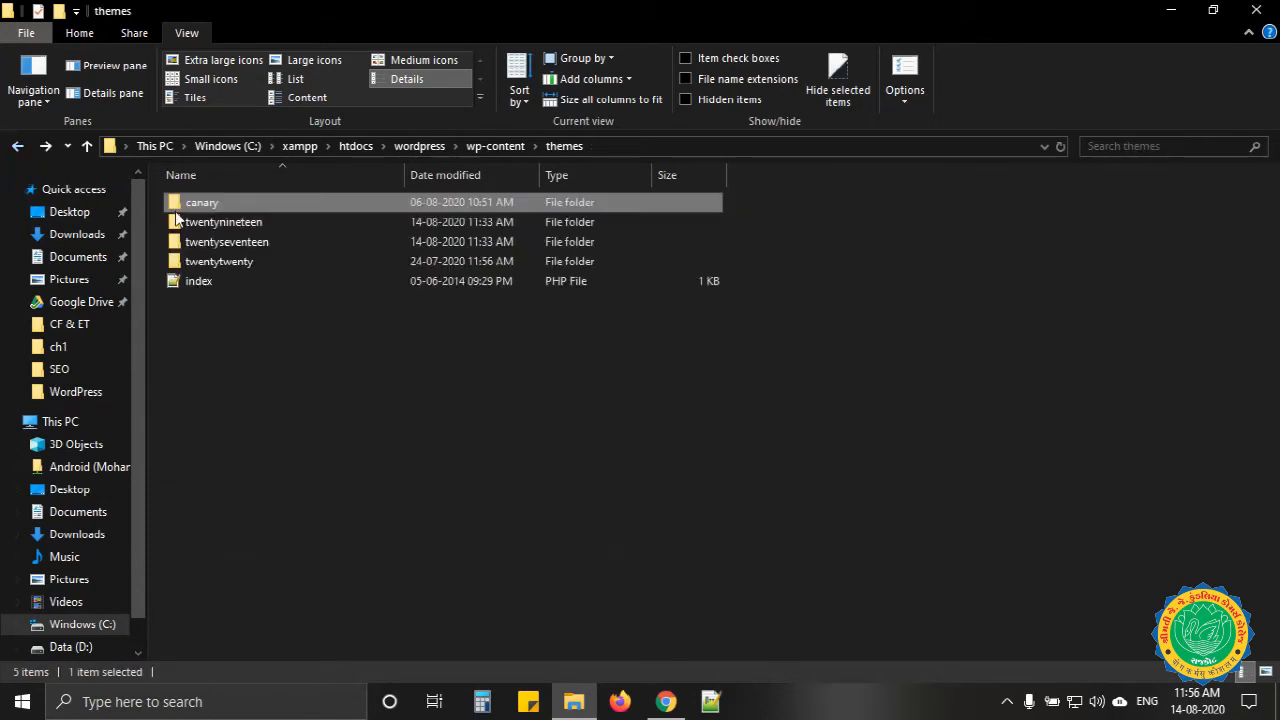
pyautogui.click(506, 145)
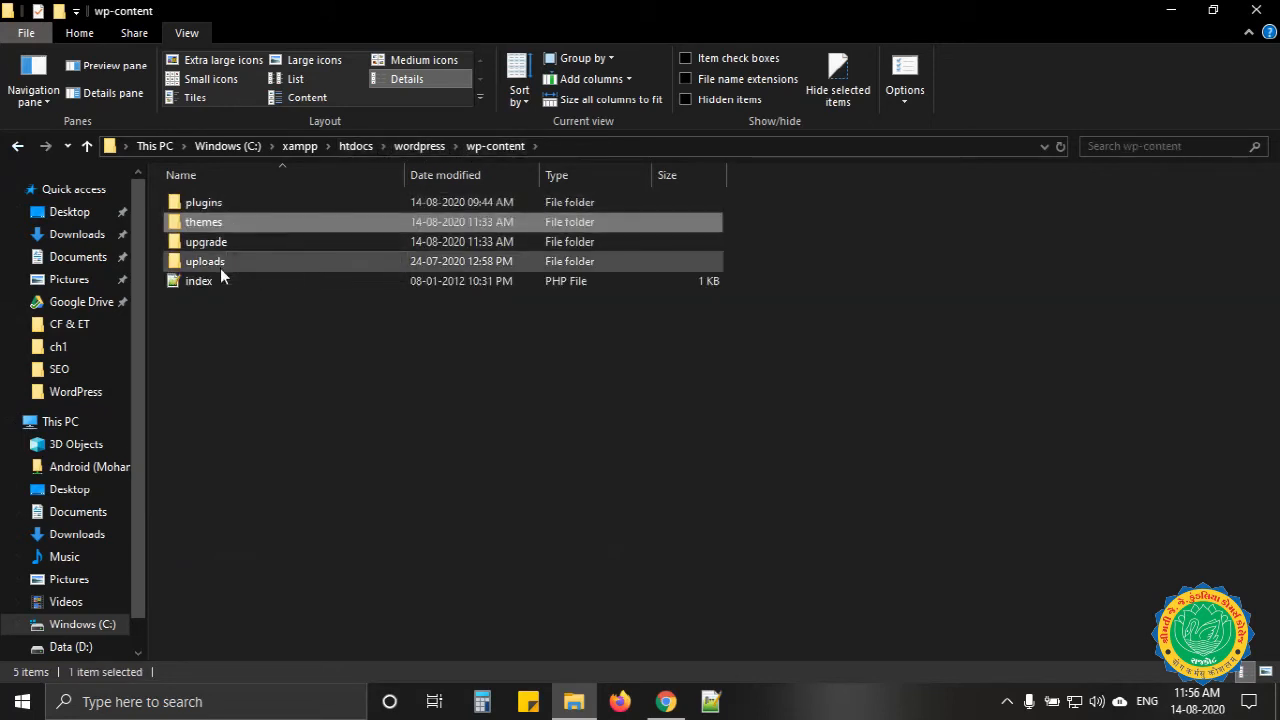
# Open the 08 folder inside uploads\2020
pyautogui.doubleClick(220, 268)
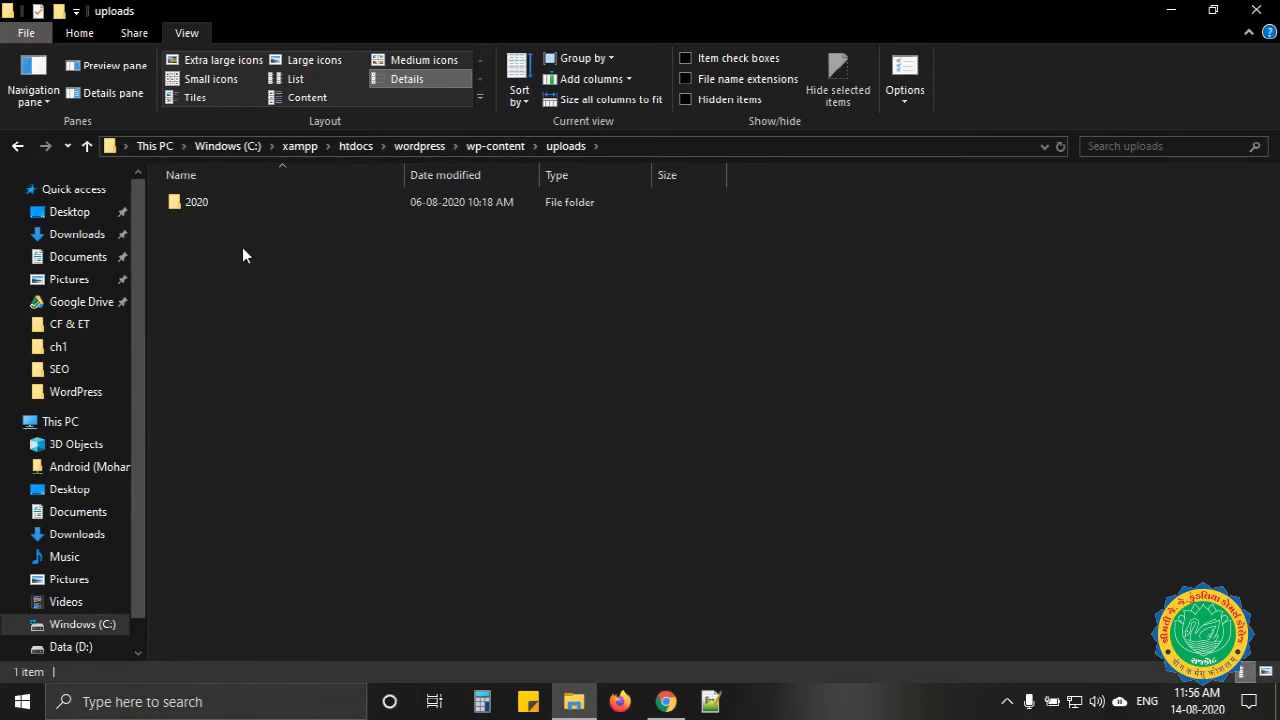
pyautogui.doubleClick(204, 197)
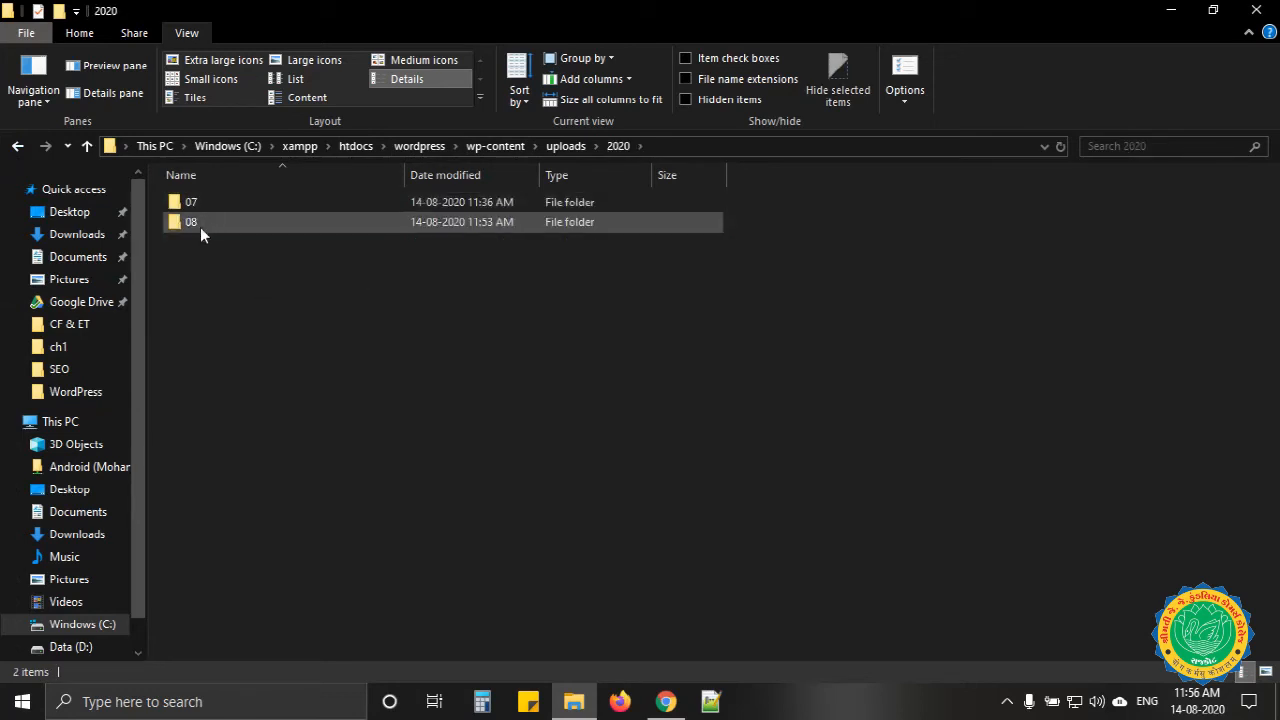
pyautogui.click(200, 227)
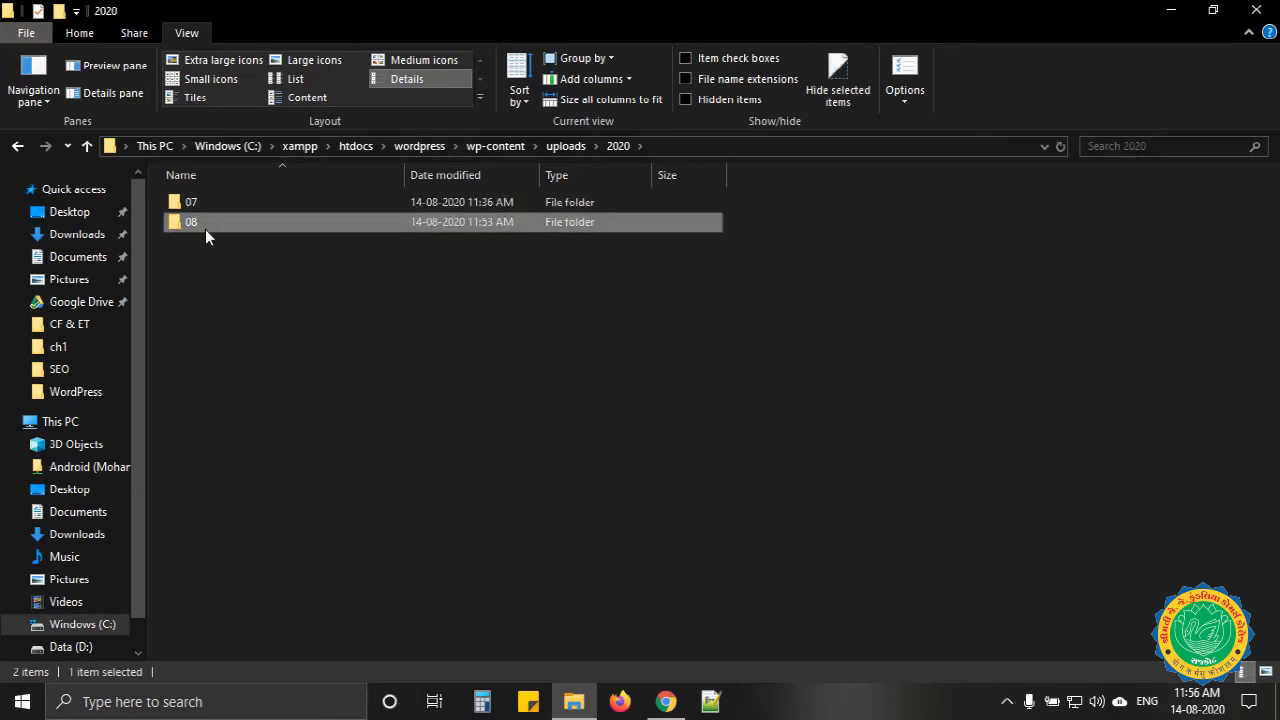
pyautogui.doubleClick(205, 222)
# Display the 08 folder's files as large icons and look through the stored image variants
pyautogui.scroll(-7, 205, 229)
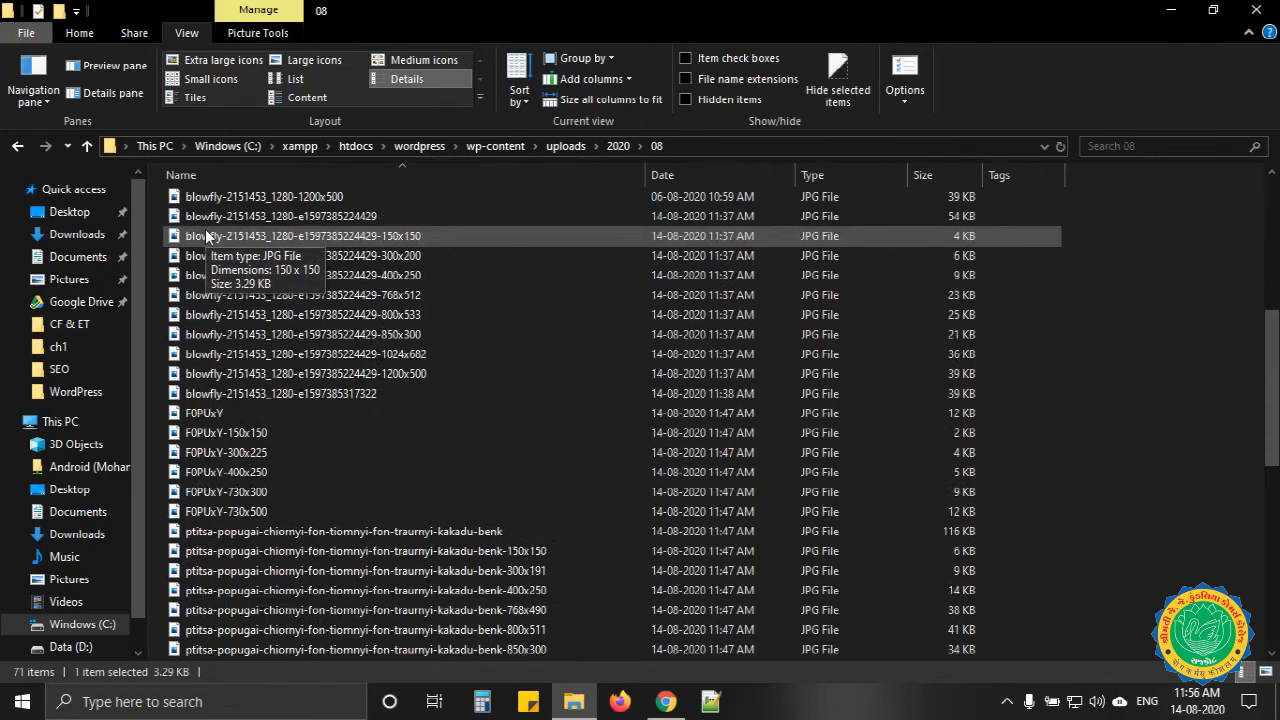
pyautogui.scroll(5, 205, 229)
pyautogui.click(312, 60)
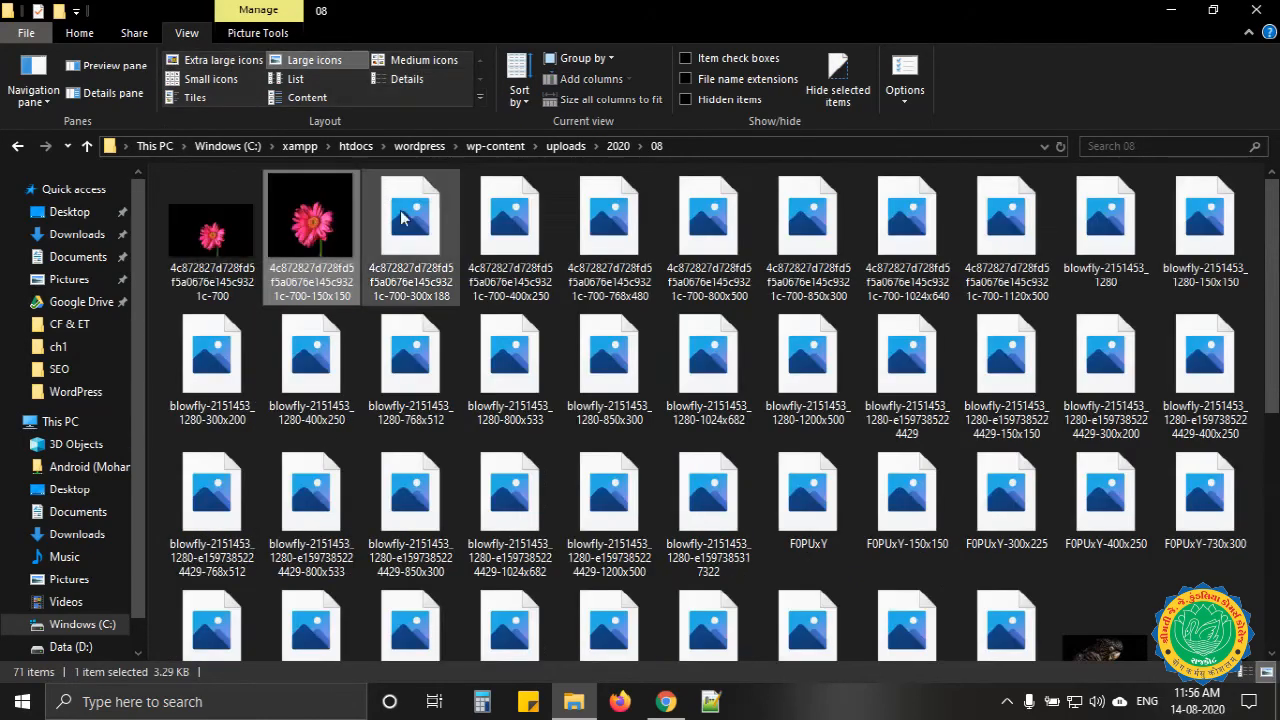
pyautogui.scroll(-5, 529, 320)
pyautogui.scroll(5, 529, 320)
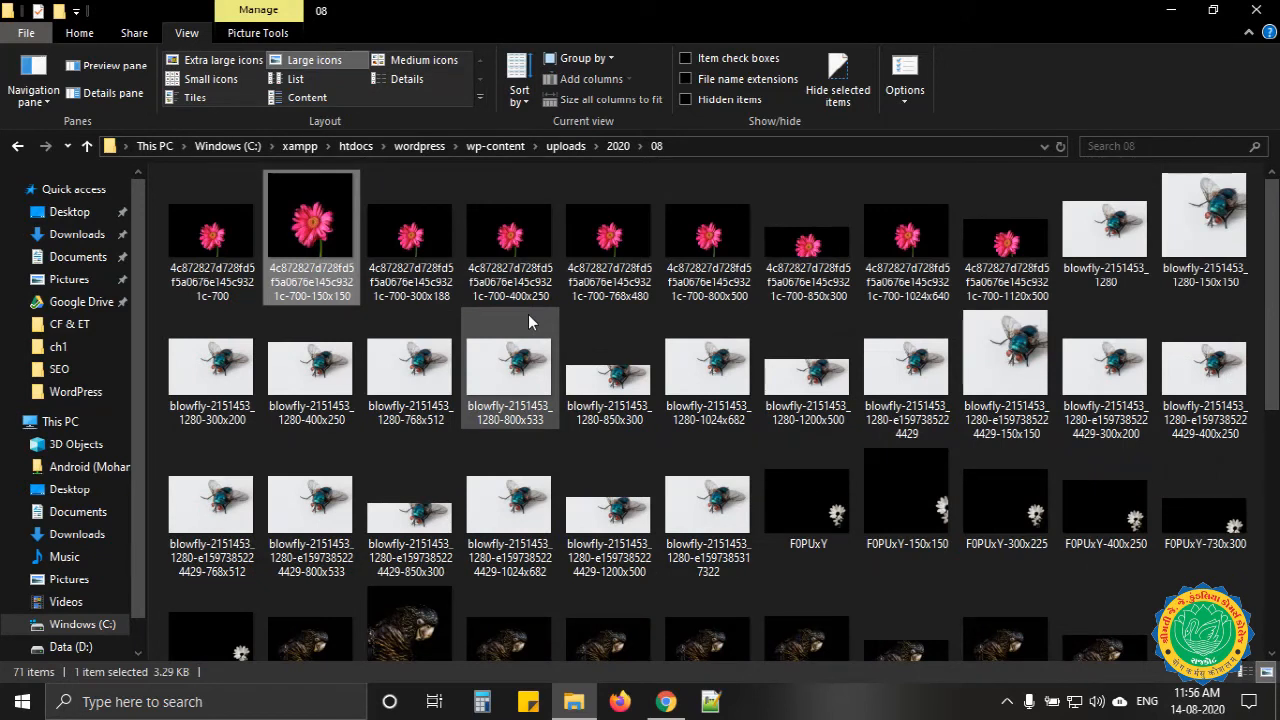
pyautogui.click(525, 367)
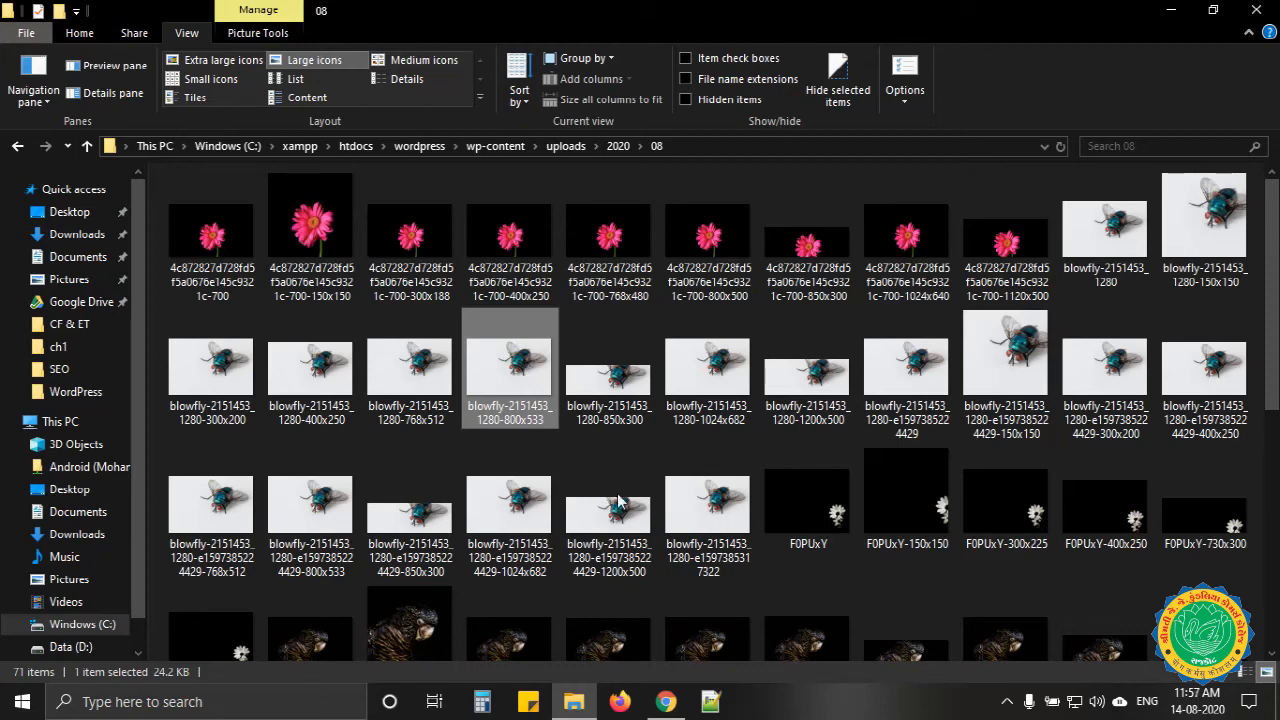
# Switch to Chrome, set the cockatoo image's alternative text to "Red Tailed Parrot", and reopen its attachment details to check the saved text
pyautogui.click(666, 700)
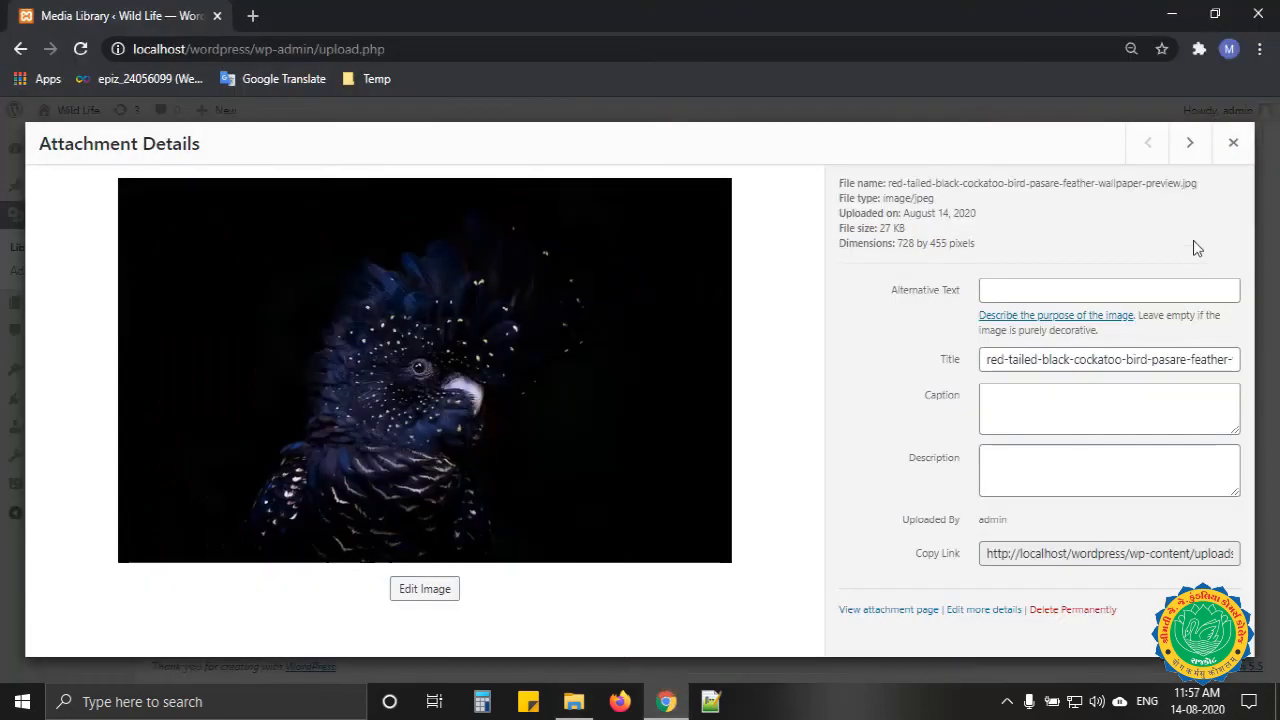
pyautogui.click(1070, 280)
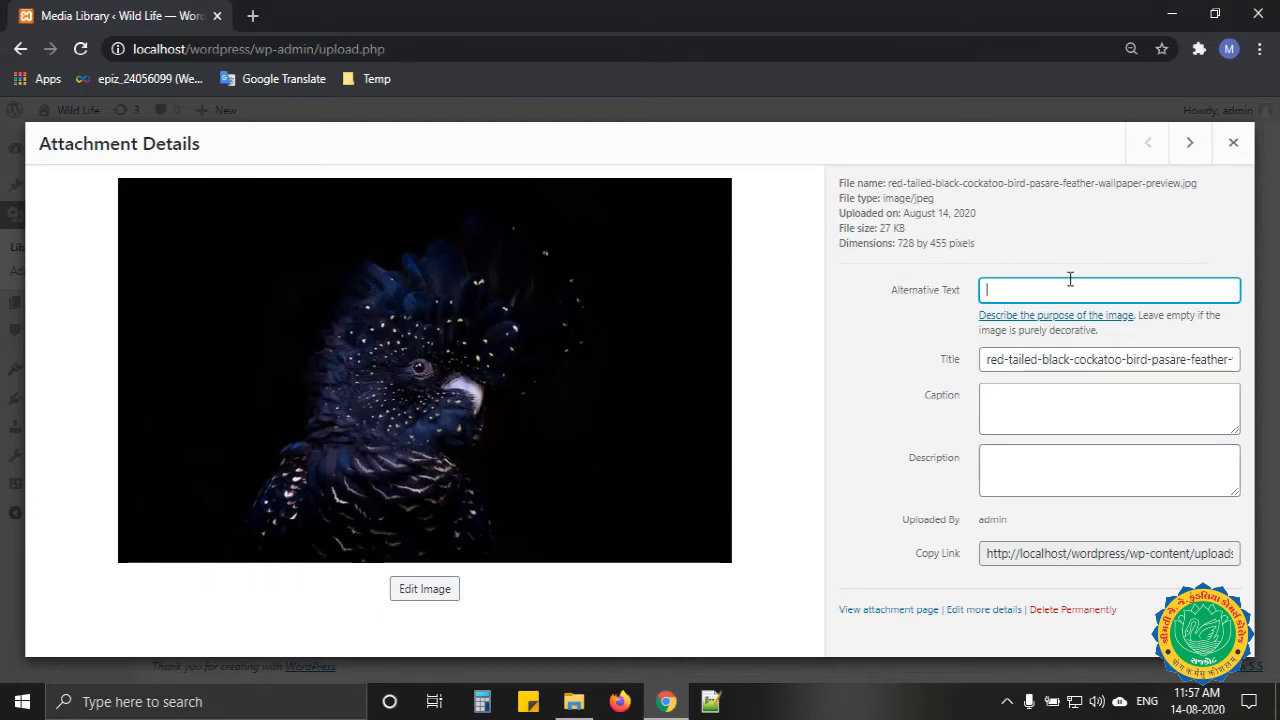
pyautogui.write('Re')
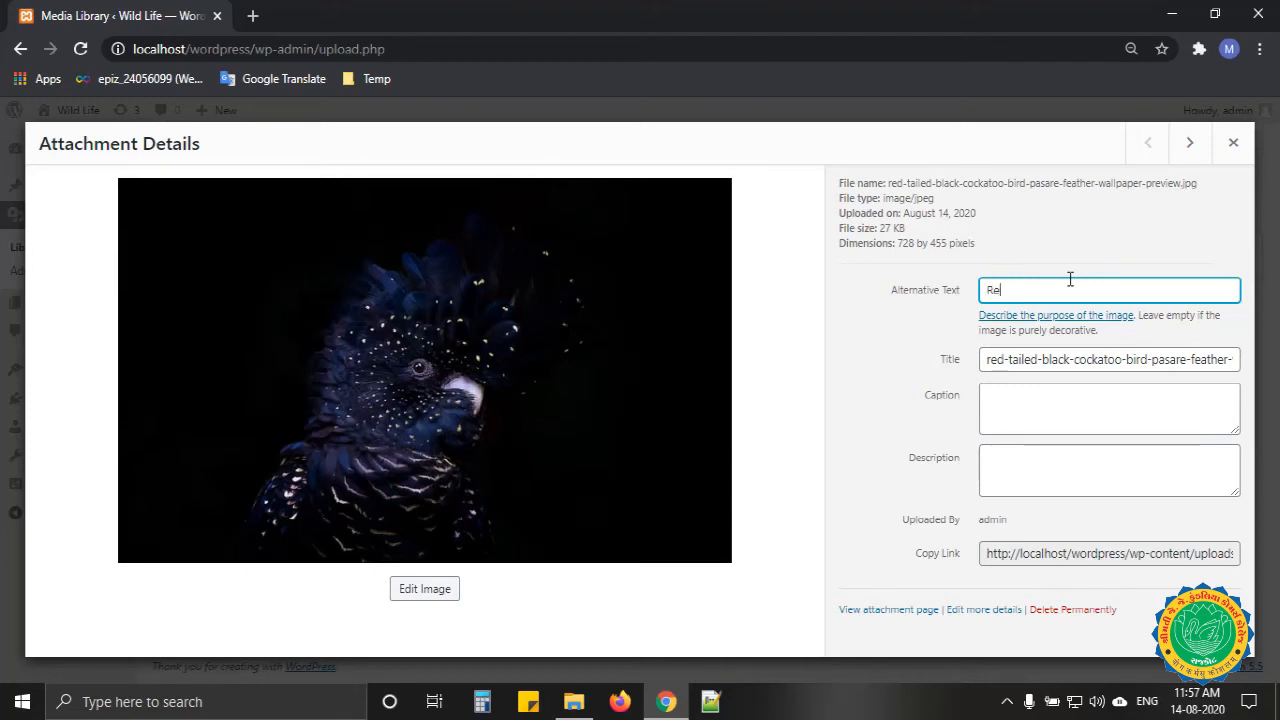
pyautogui.write(' TTailed Parrot')
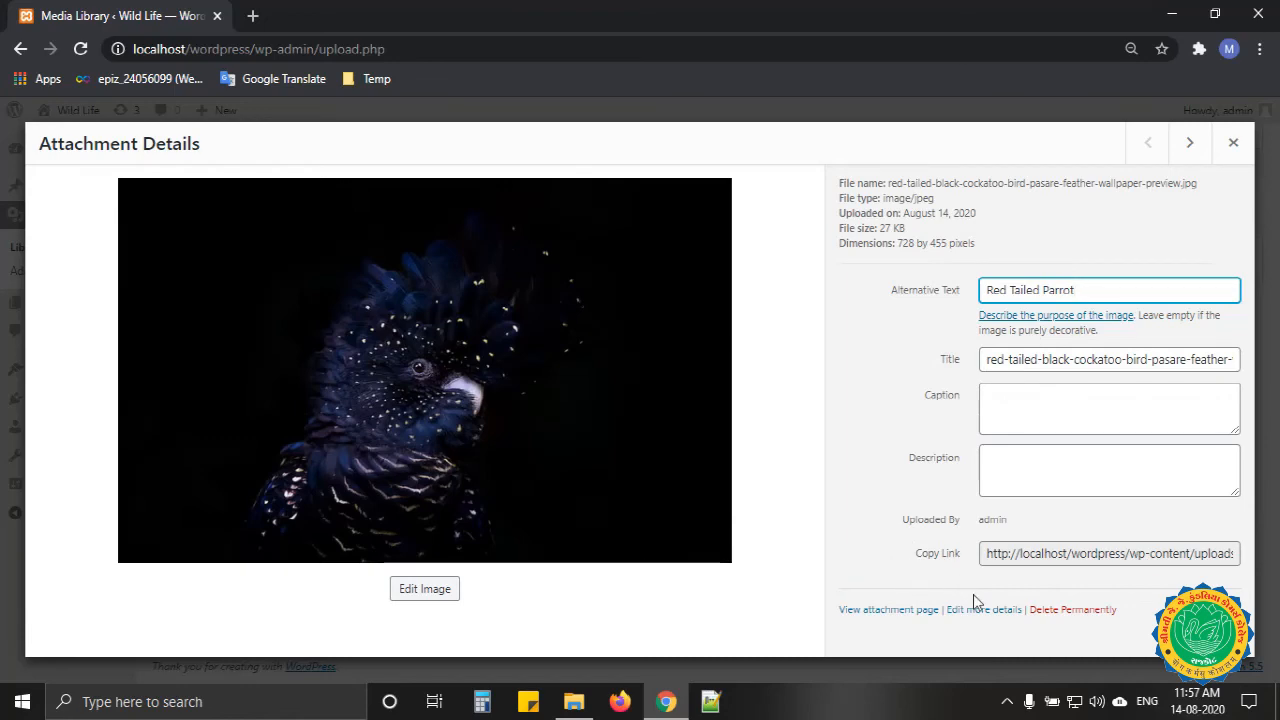
pyautogui.click(1230, 150)
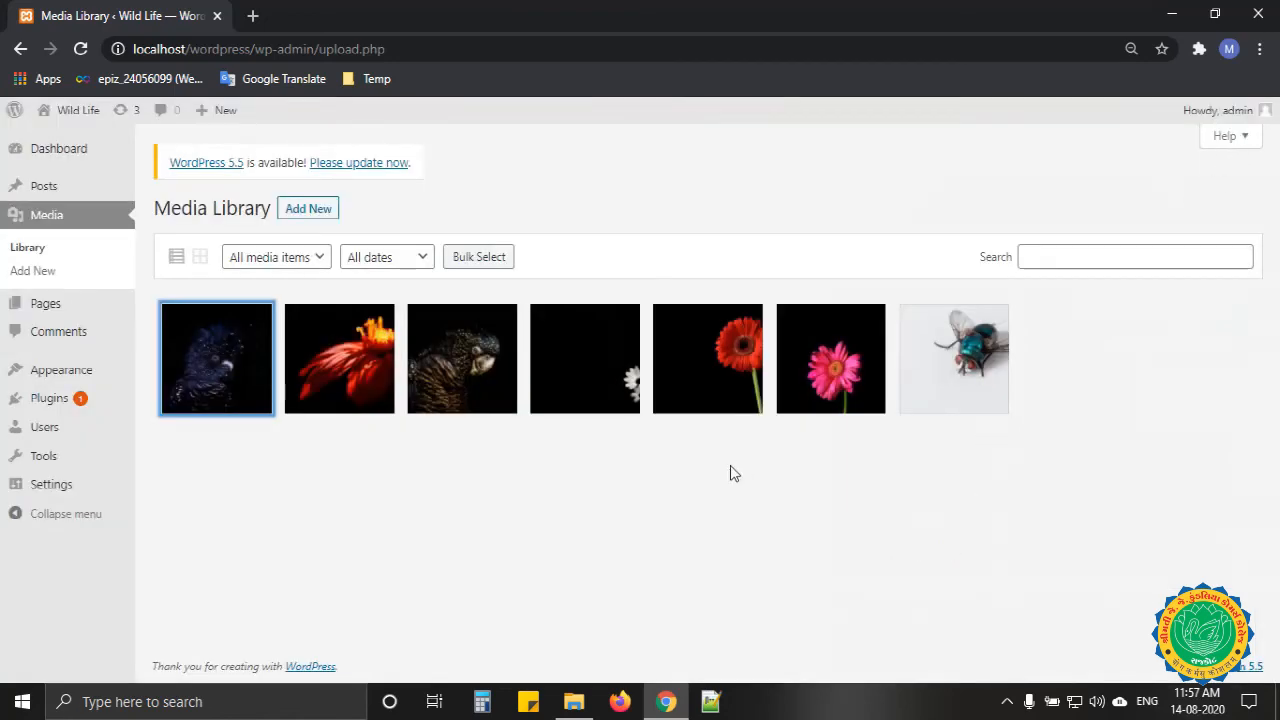
pyautogui.click(212, 386)
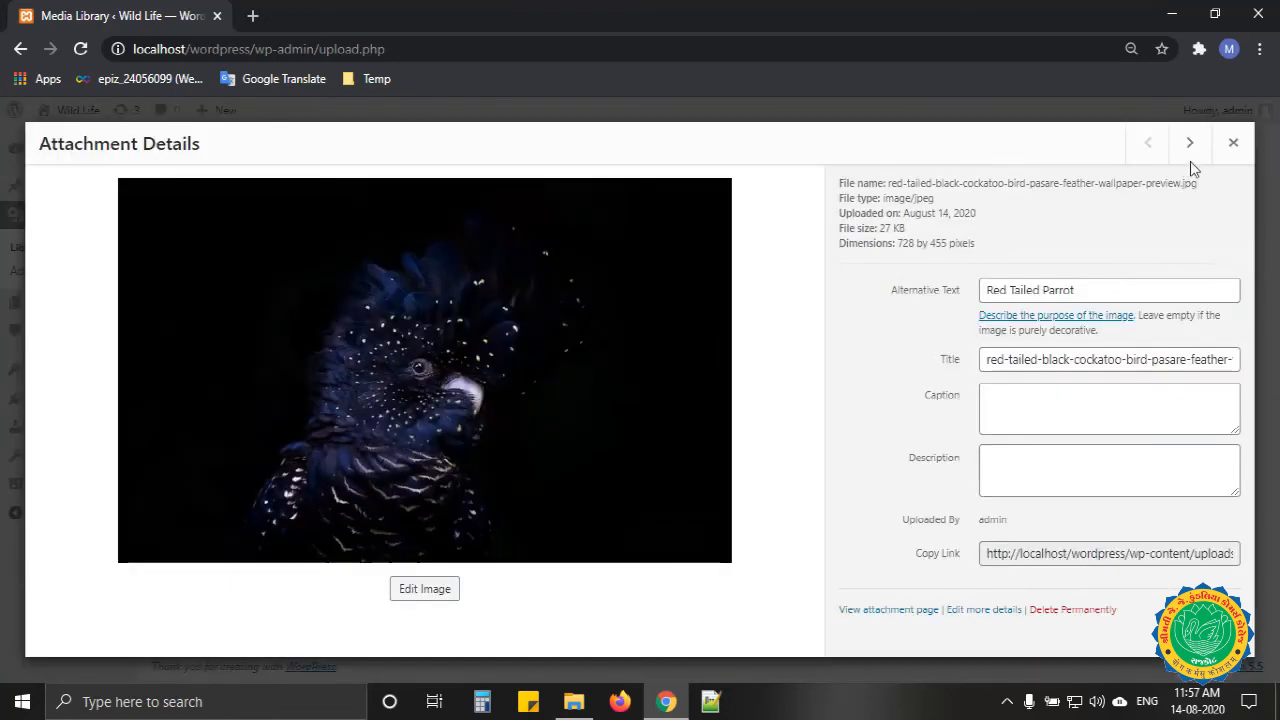
pyautogui.click(1236, 143)
# Open the Blow Flies post in the Classic Editor and bring up the Add Media dialog
pyautogui.click(48, 188)
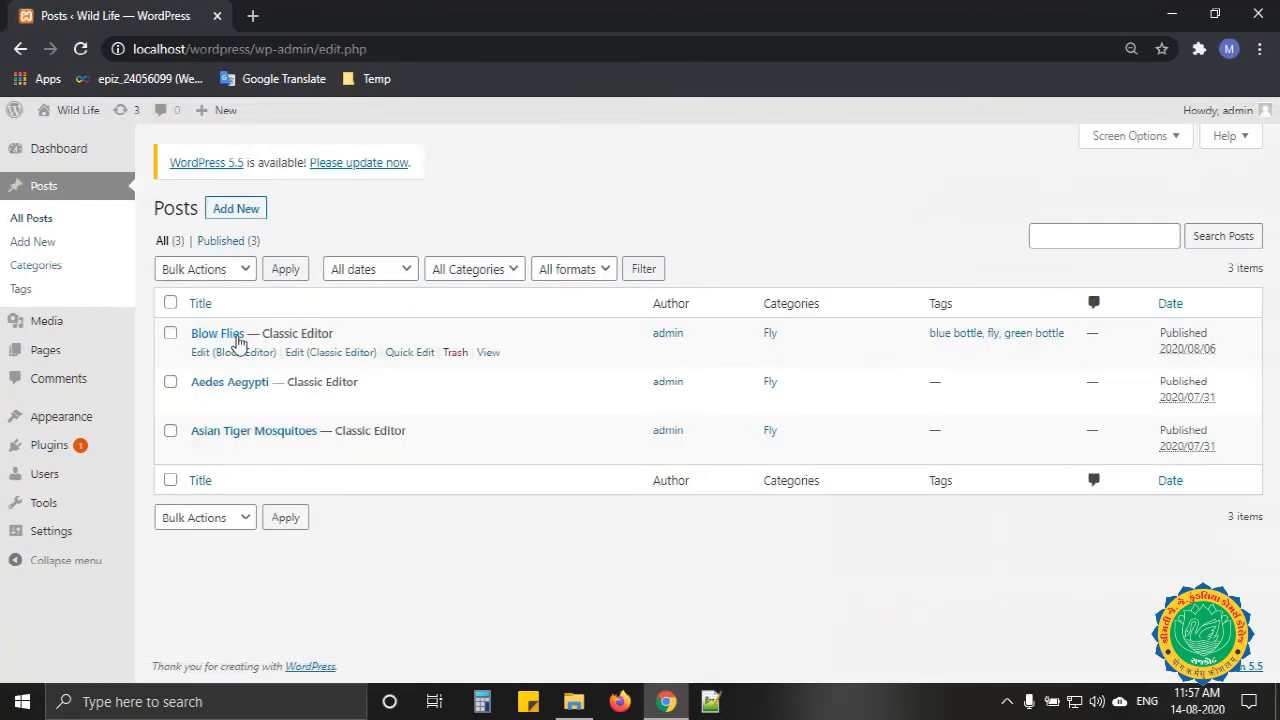
pyautogui.click(330, 353)
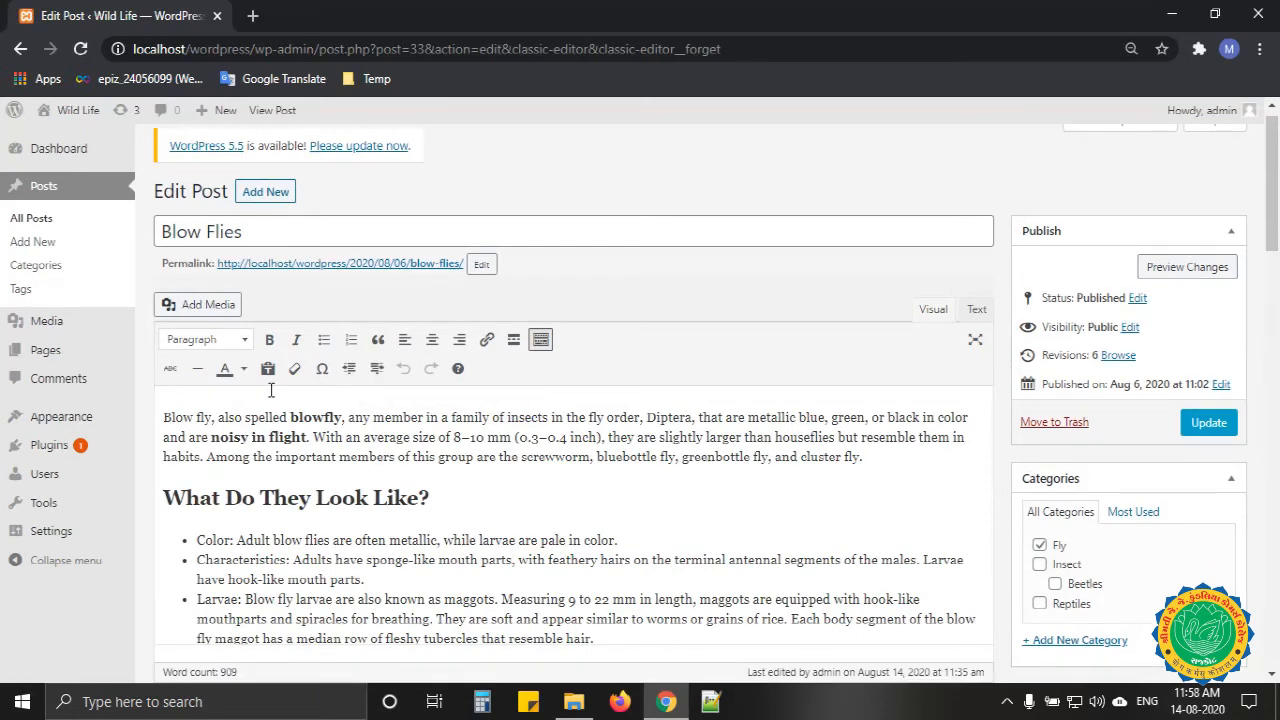
pyautogui.click(207, 310)
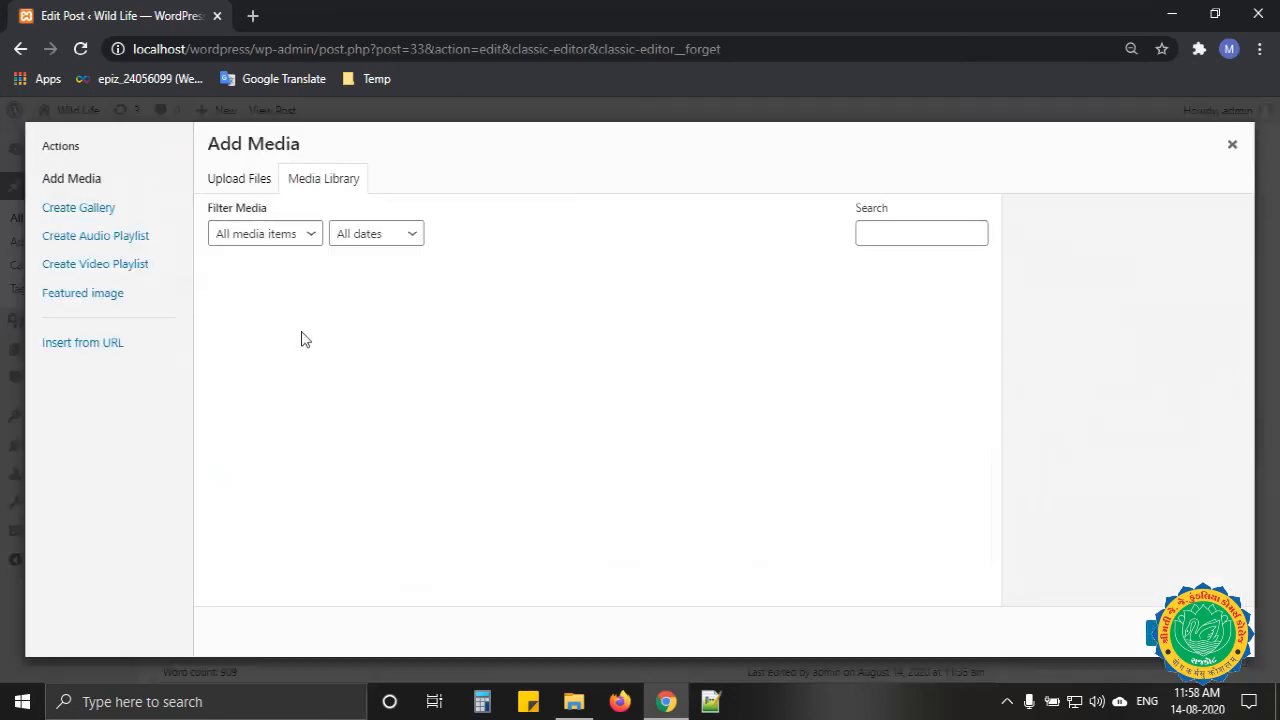
# Insert the dark blue cockatoo image from the media library into the Blow Flies post
pyautogui.click(305, 343)
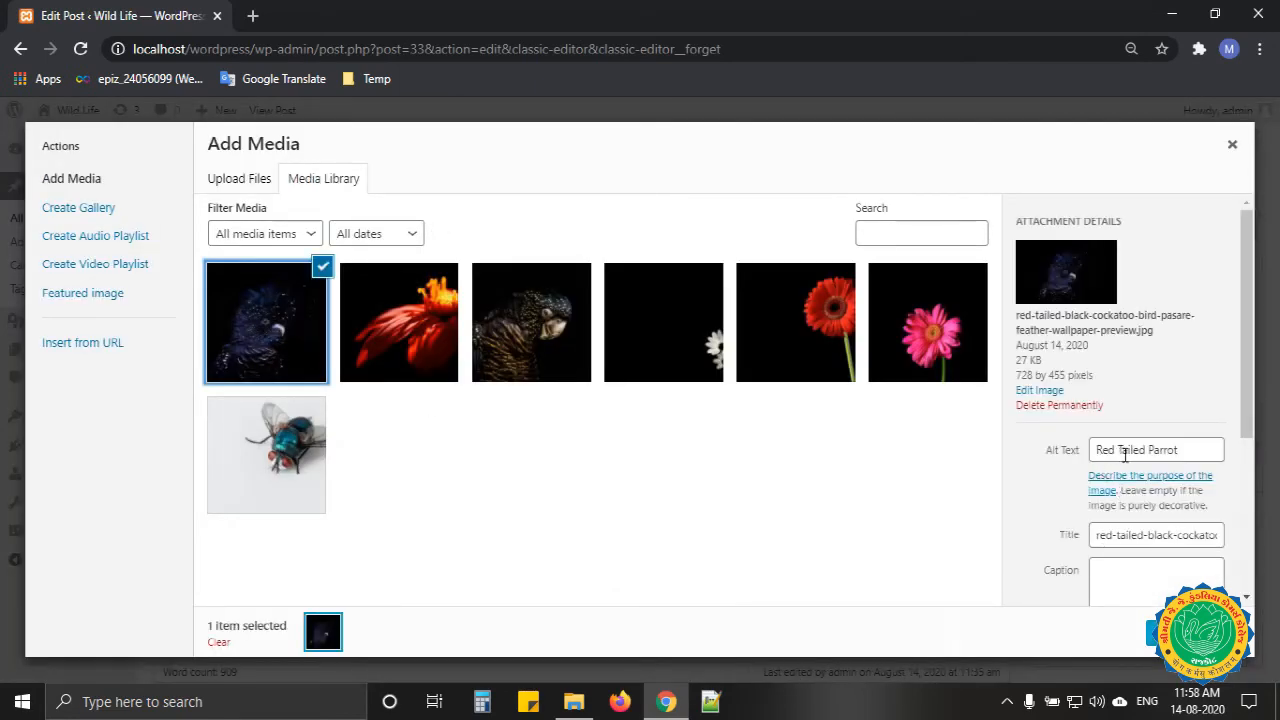
pyautogui.click(1190, 632)
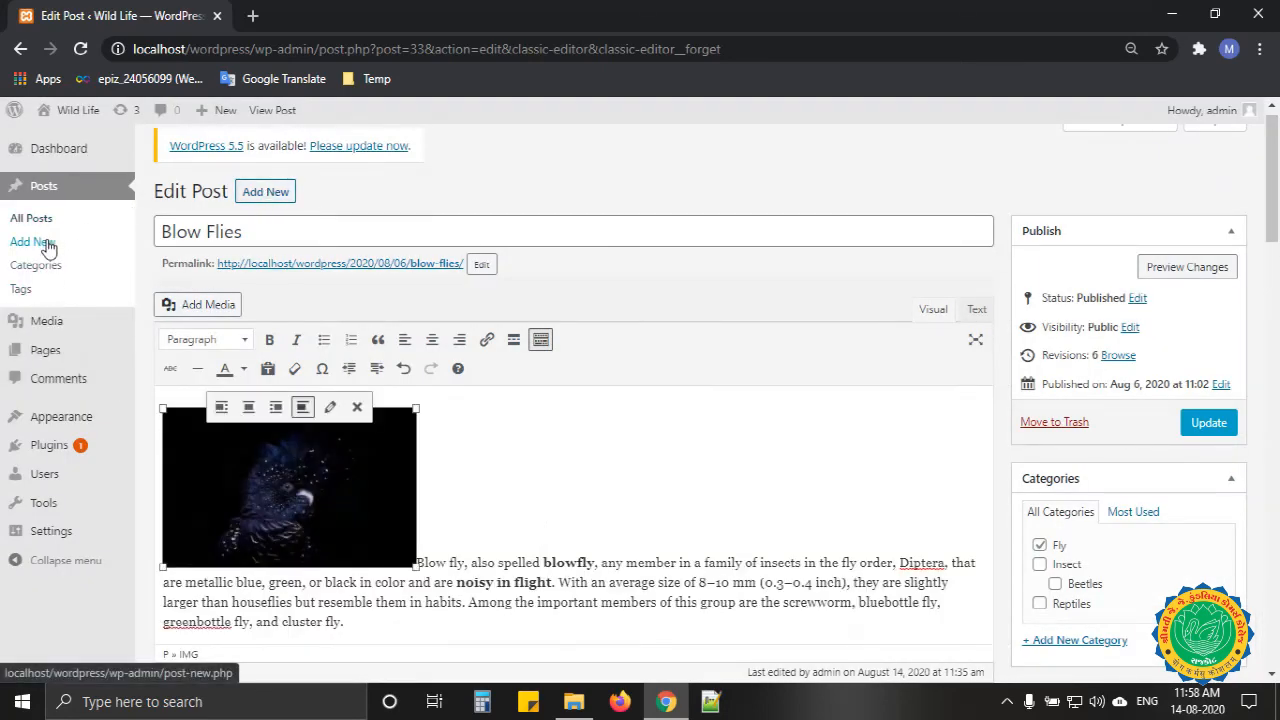
# Show the post's HTML code and highlight the alternative text inside the inserted image tag
pyautogui.click(975, 311)
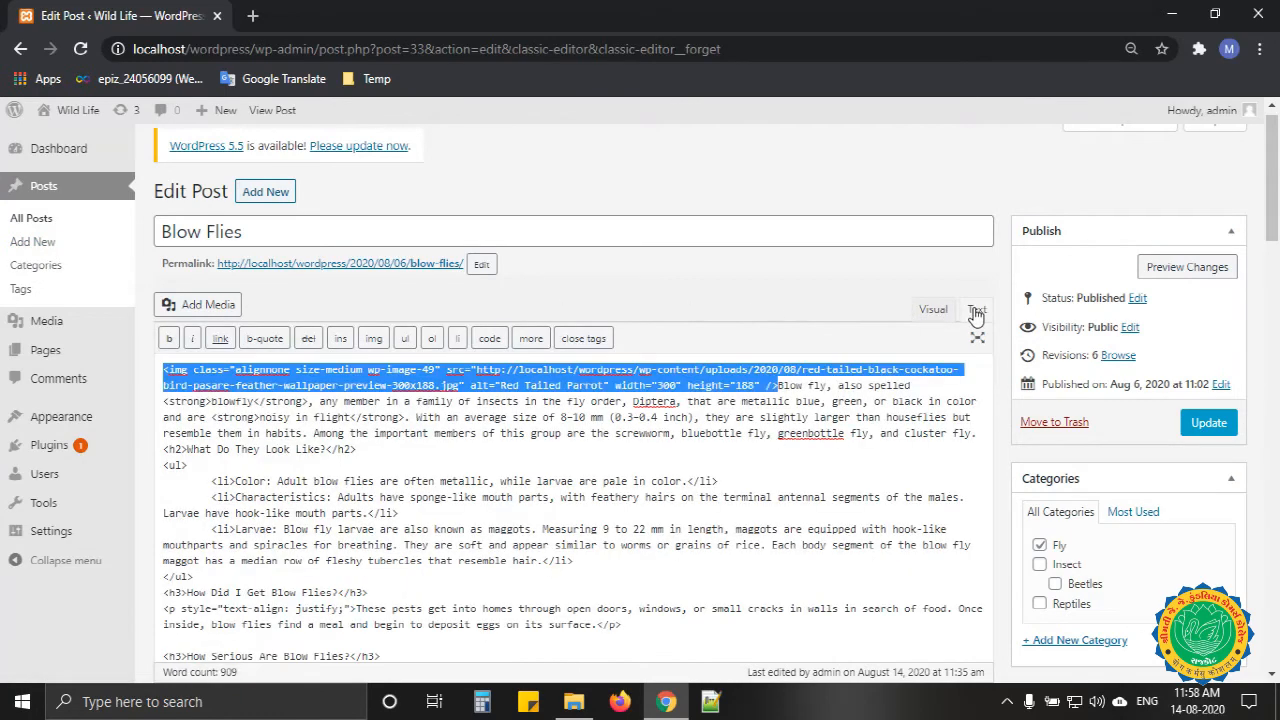
pyautogui.click(334, 378)
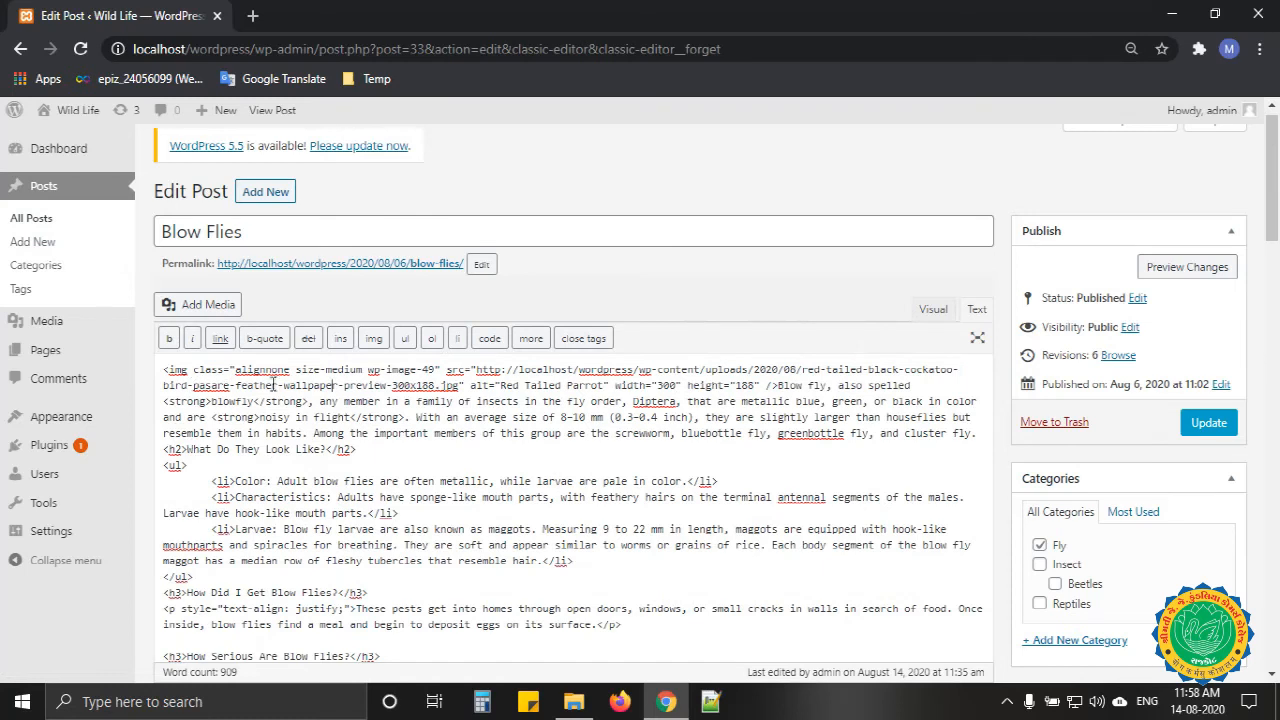
pyautogui.moveTo(471, 386); pyautogui.dragTo(607, 386)
pyautogui.click(607, 386)
pyautogui.hotkey('shift', 'Left')
pyautogui.hotkey('shift', 'Left')
pyautogui.hotkey('shift', 'Left')
pyautogui.hotkey('shift', 'Left')
pyautogui.hotkey('shift', 'Left')
pyautogui.hotkey('shift', 'Left')
pyautogui.hotkey('shift', 'Left')
pyautogui.hotkey('shift', 'Left')
pyautogui.hotkey('shift', 'Left')
pyautogui.hotkey('shift', 'Left')
pyautogui.hotkey('shift', 'Left')
pyautogui.hotkey('shift', 'Left')
pyautogui.hotkey('shift', 'Left')
pyautogui.hotkey('shift', 'Left')
pyautogui.hotkey('shift', 'Left')
pyautogui.hotkey('shift', 'Left')
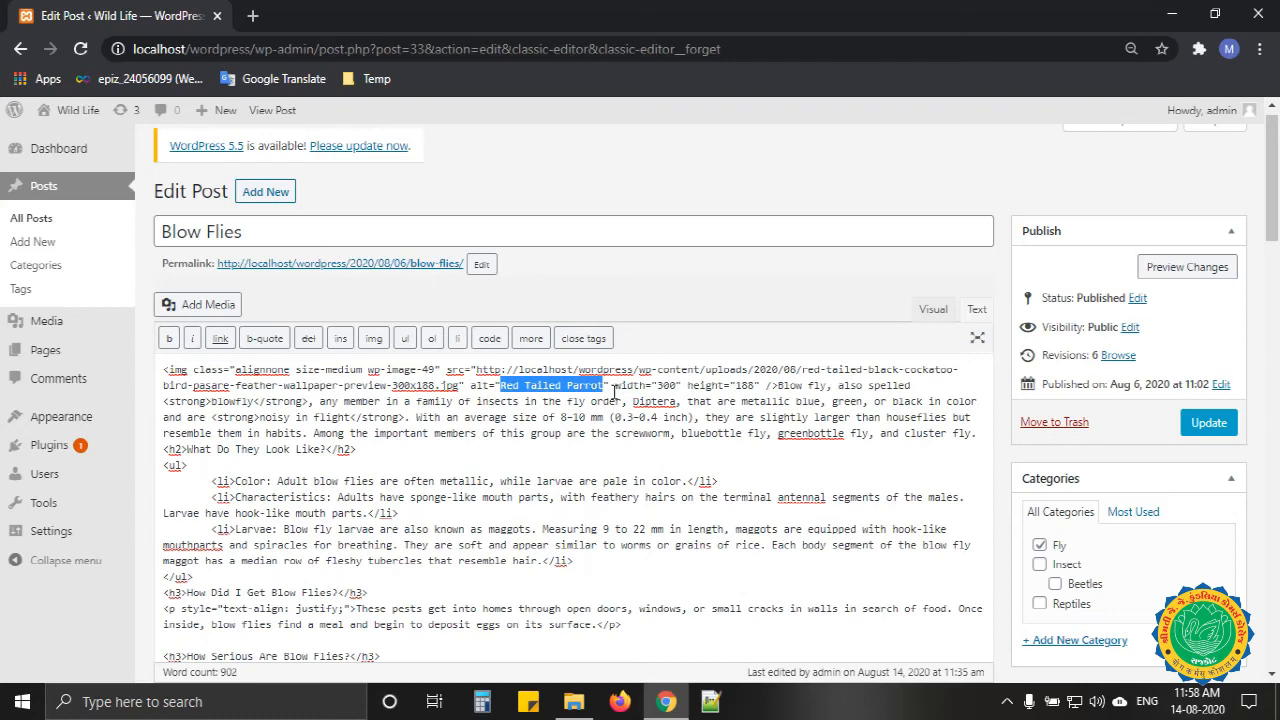
# Return to the visual view, open the image's details with advanced options, and set the image CSS class to "img-responsive"
pyautogui.click(924, 307)
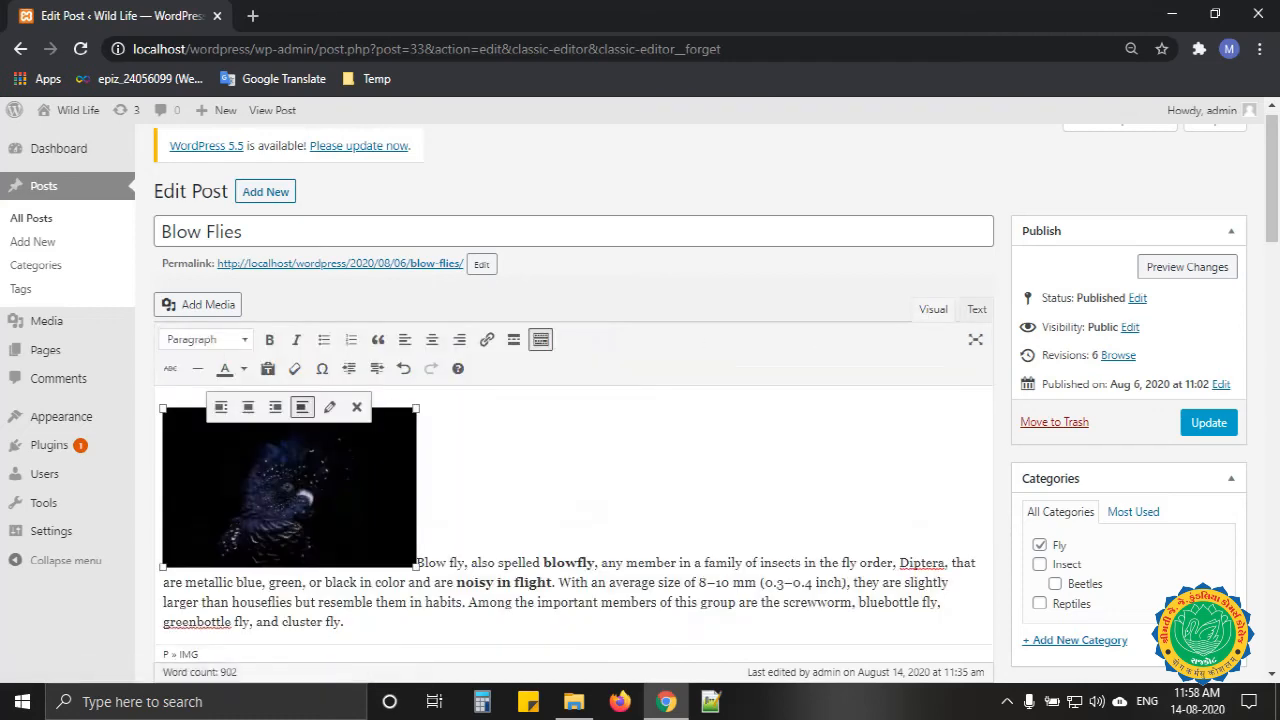
pyautogui.click(329, 407)
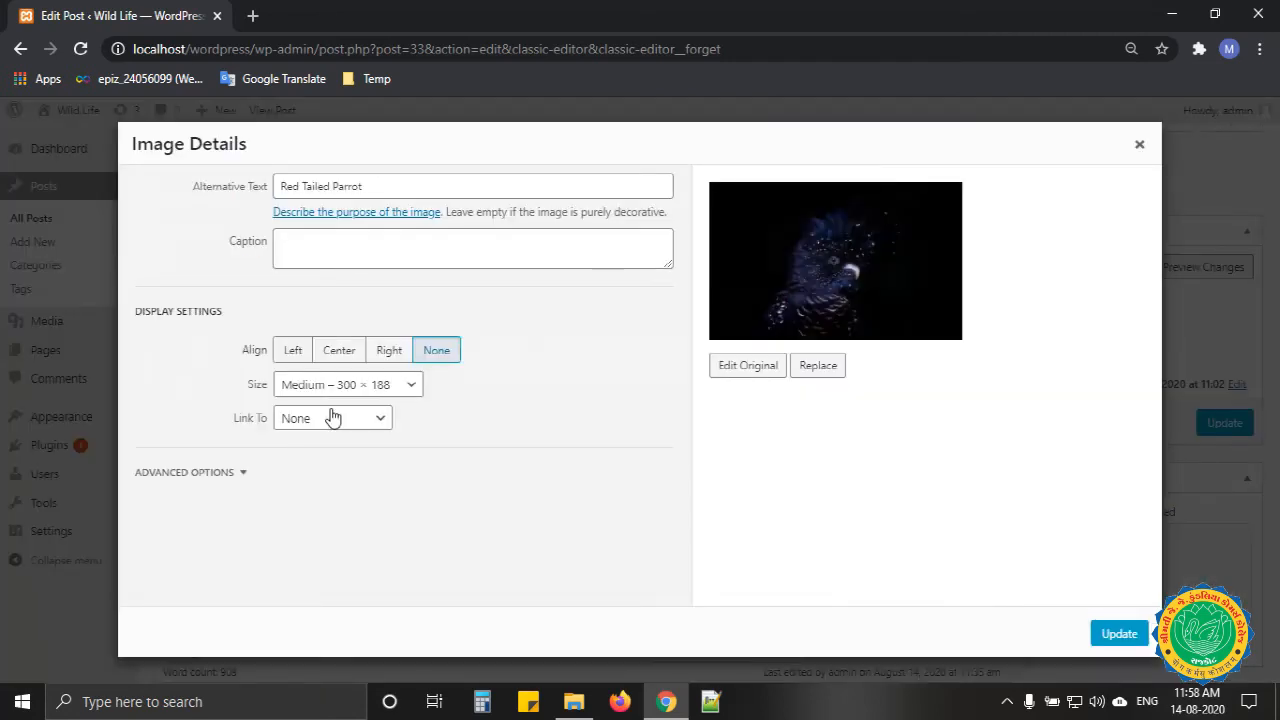
pyautogui.click(244, 474)
pyautogui.scroll(-1, 244, 474)
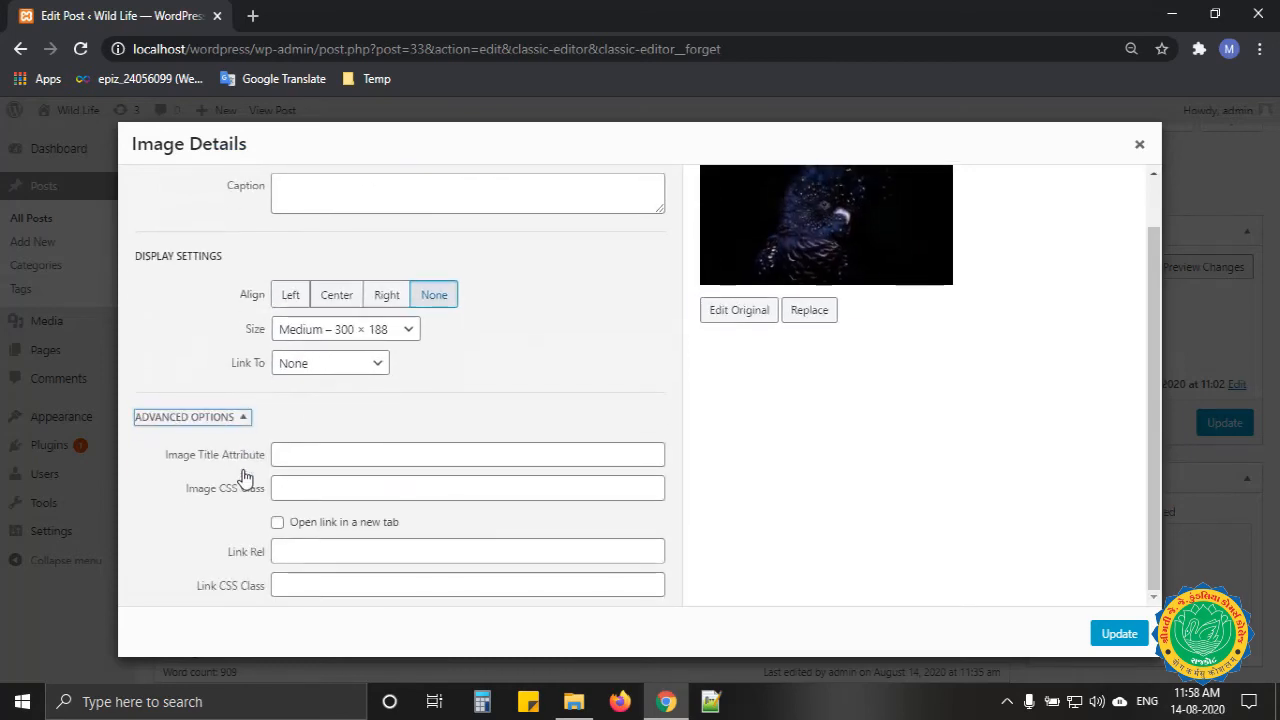
pyautogui.click(289, 453)
pyautogui.click(312, 486)
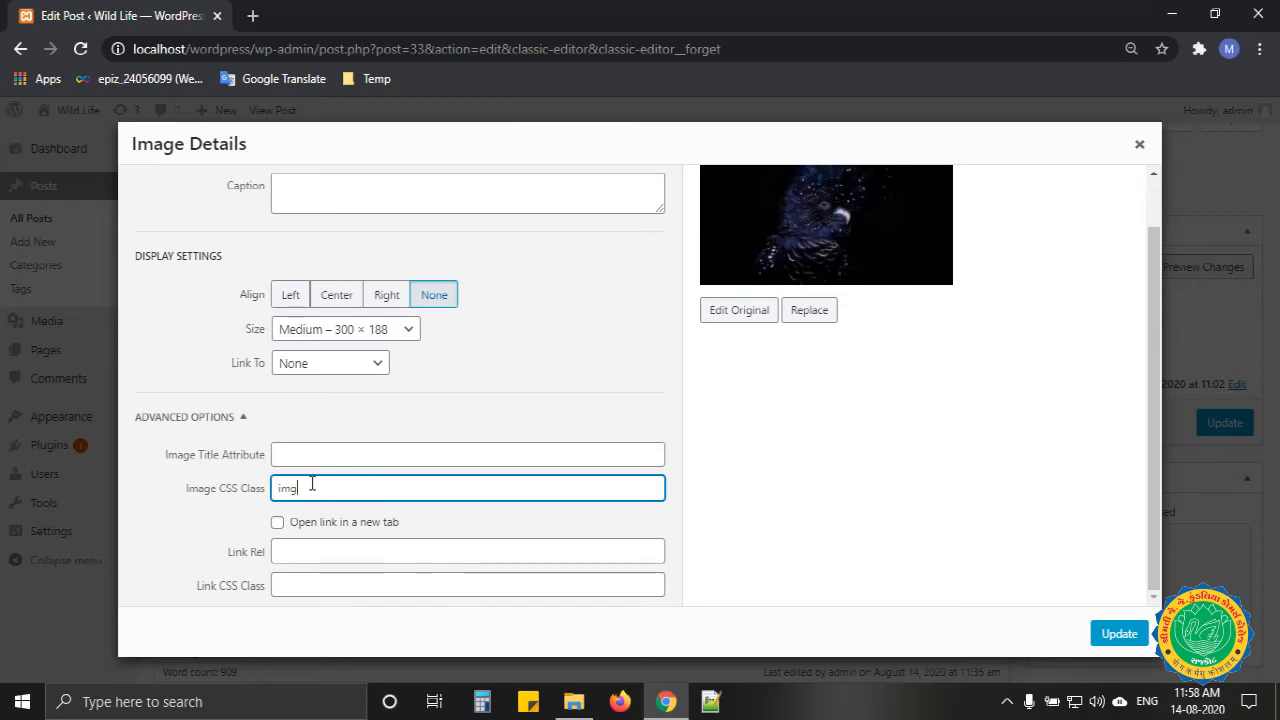
pyautogui.write('-responsive')
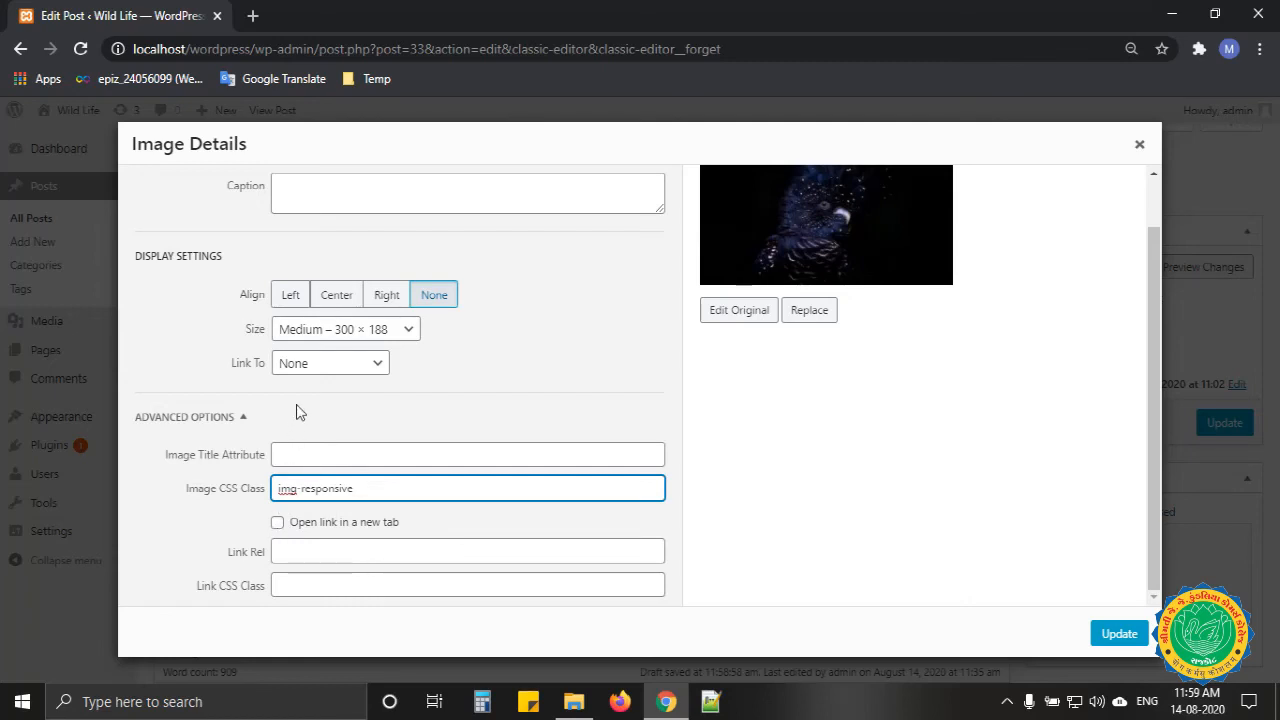
# Set the image to link to Media File, and switch the link target to Custom URL
pyautogui.click(306, 367)
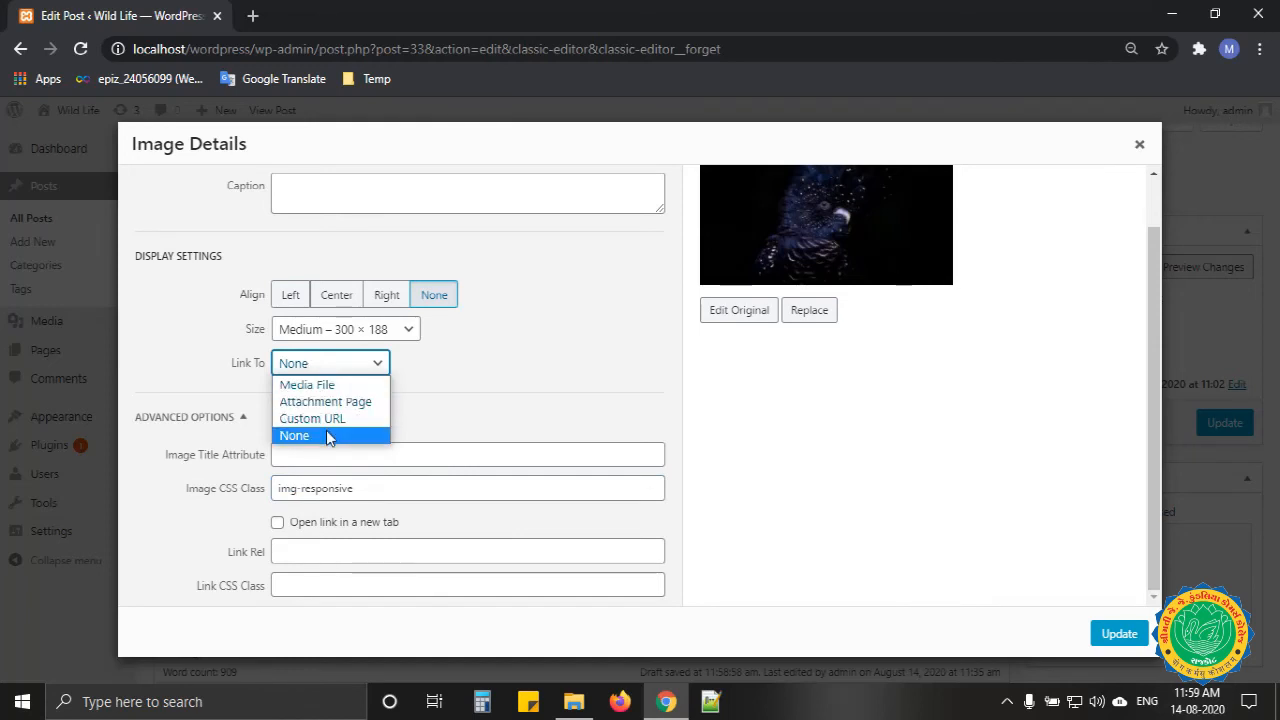
pyautogui.click(318, 385)
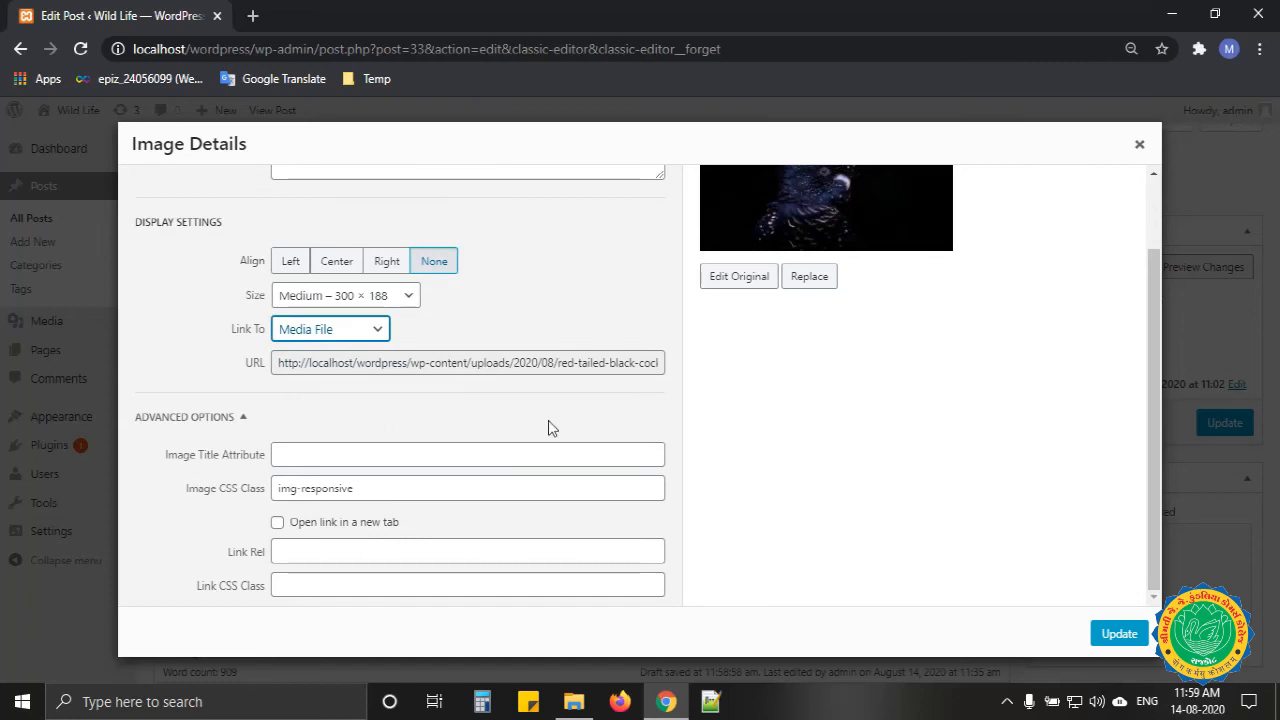
pyautogui.click(330, 329)
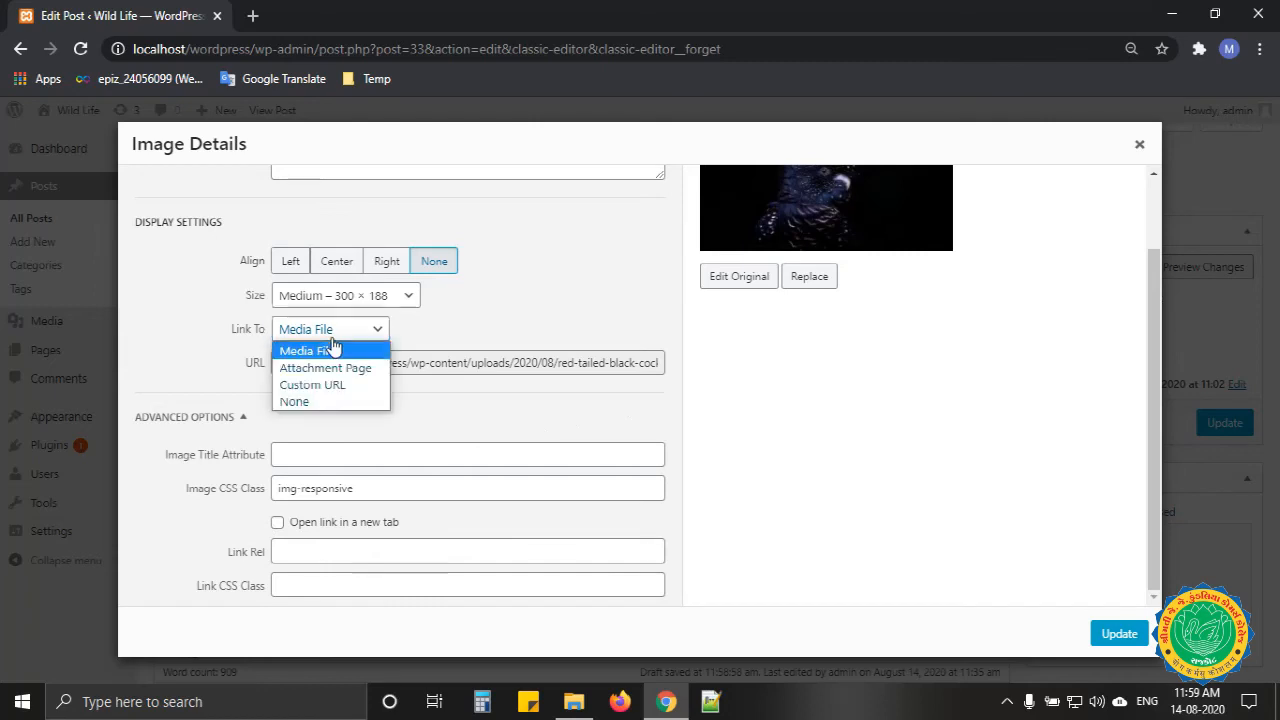
pyautogui.click(328, 380)
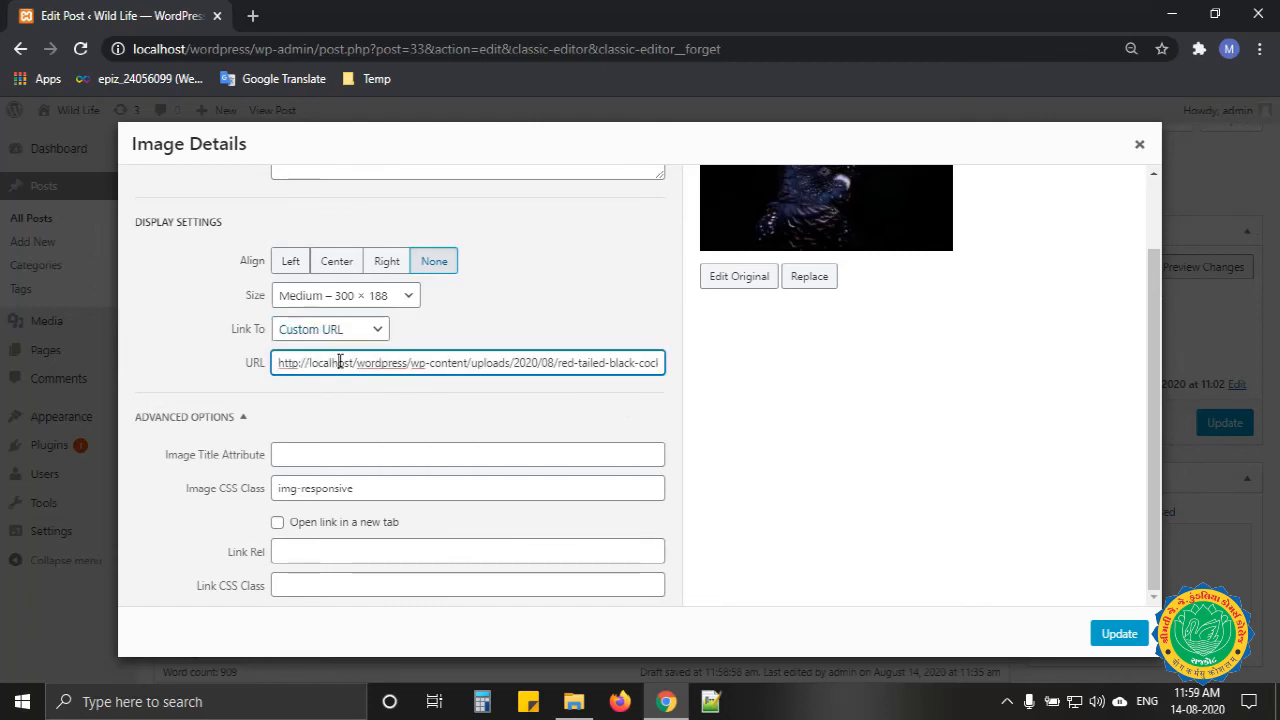
pyautogui.tripleClick(338, 365)
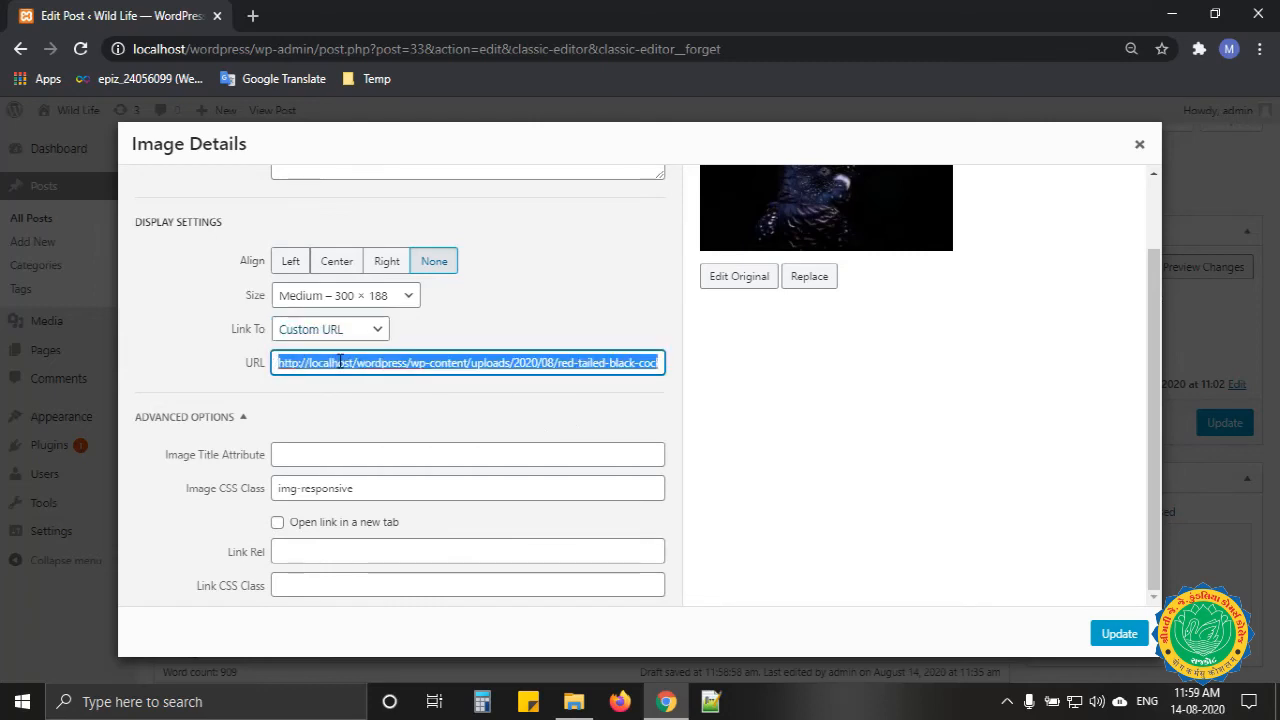
pyautogui.click(254, 16)
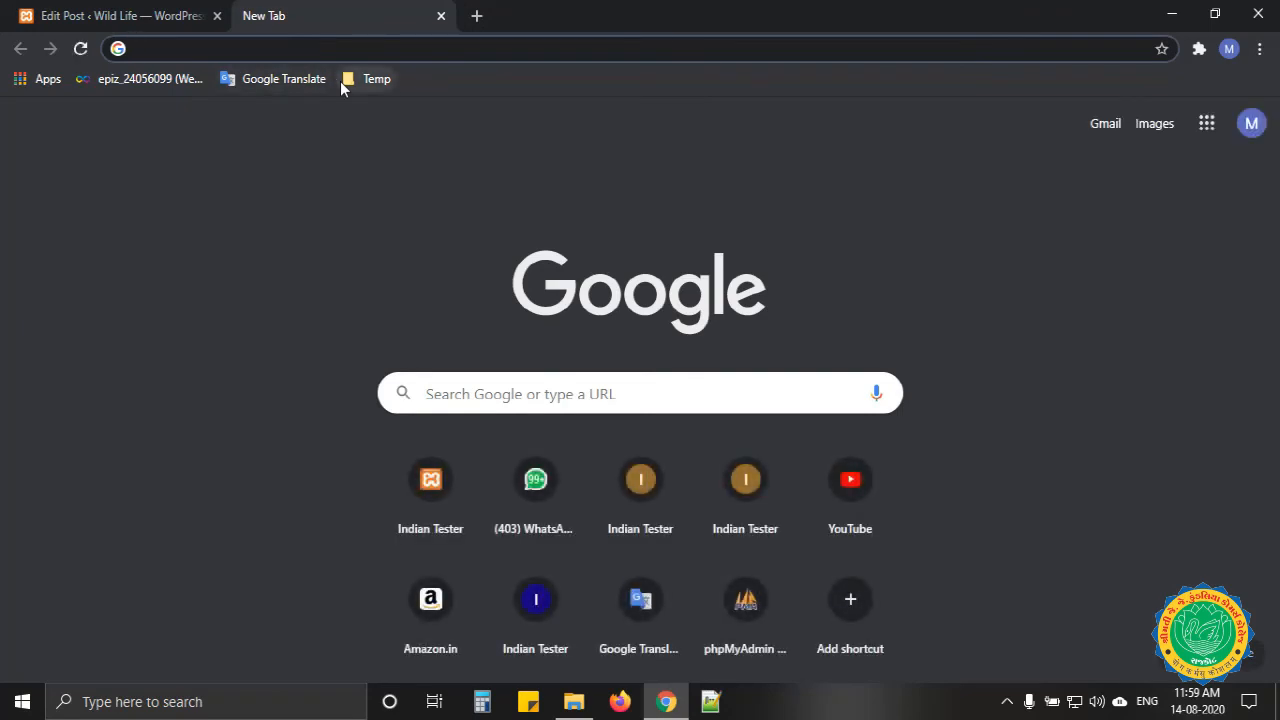
pyautogui.write('parrot')
pyautogui.press('Return')
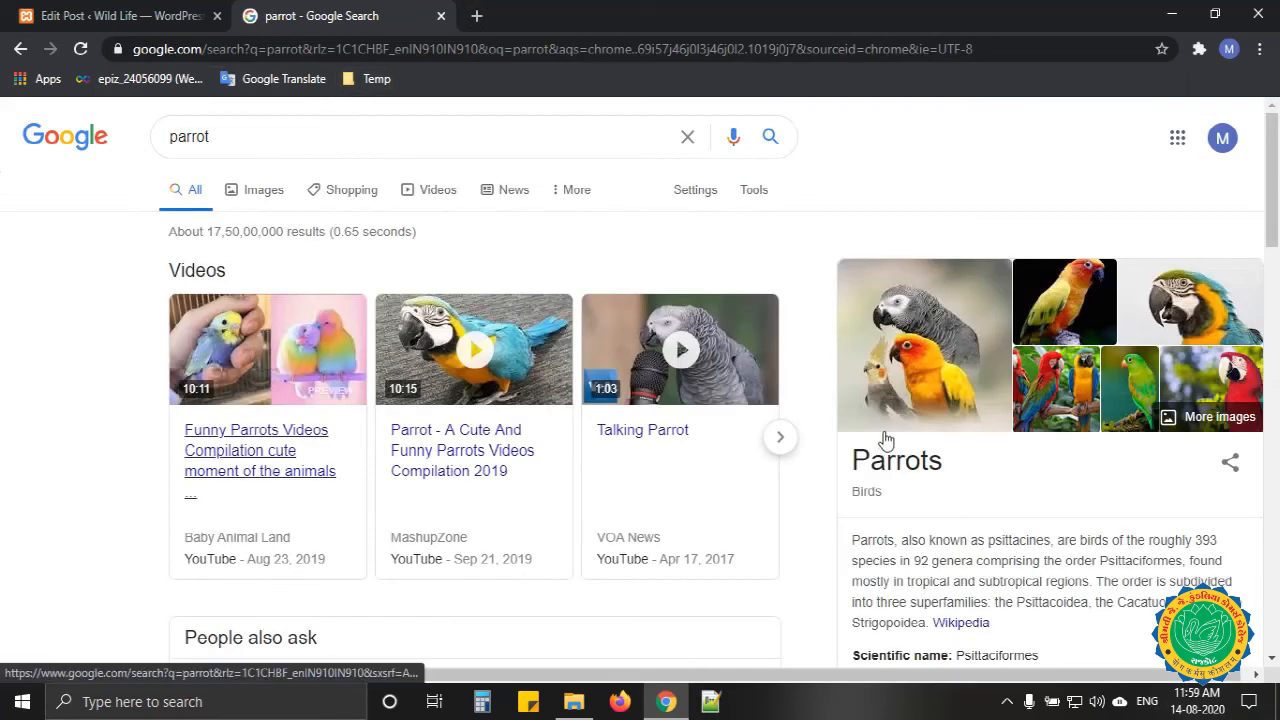
pyautogui.scroll(-2, 920, 543)
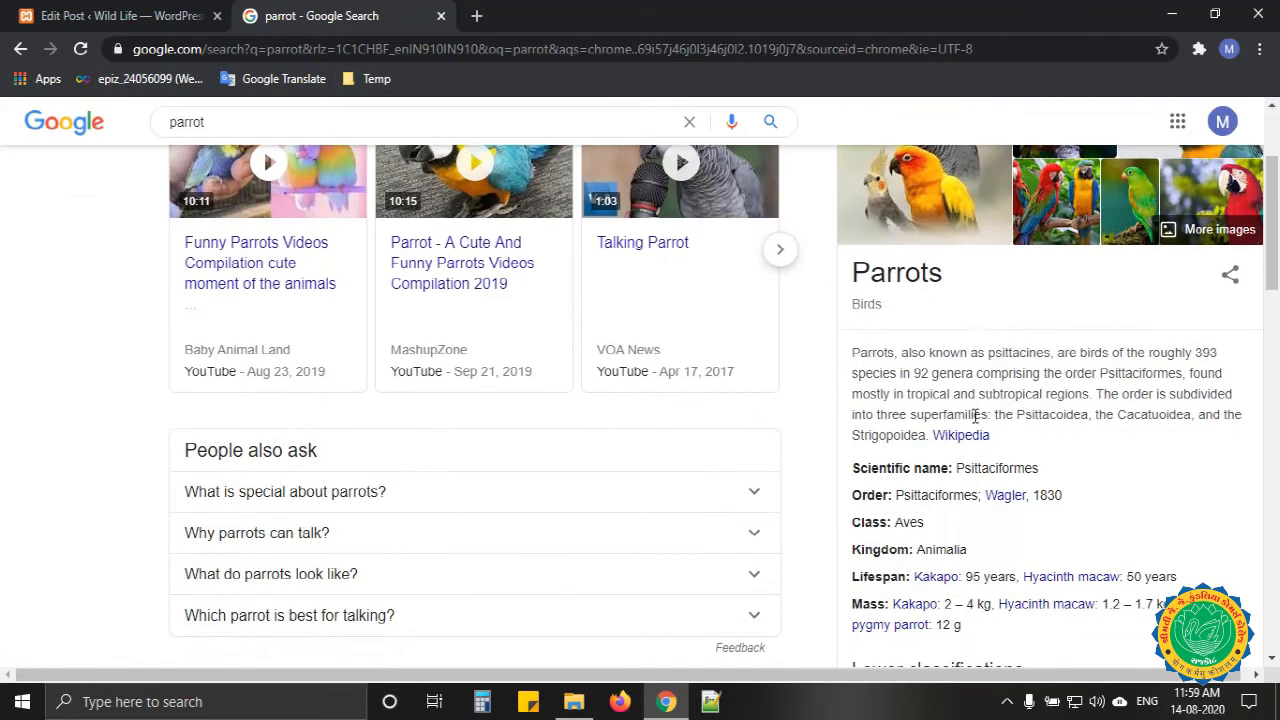
pyautogui.click(961, 441)
pyautogui.click(290, 48)
pyautogui.hotkey('ctrl', 'c')
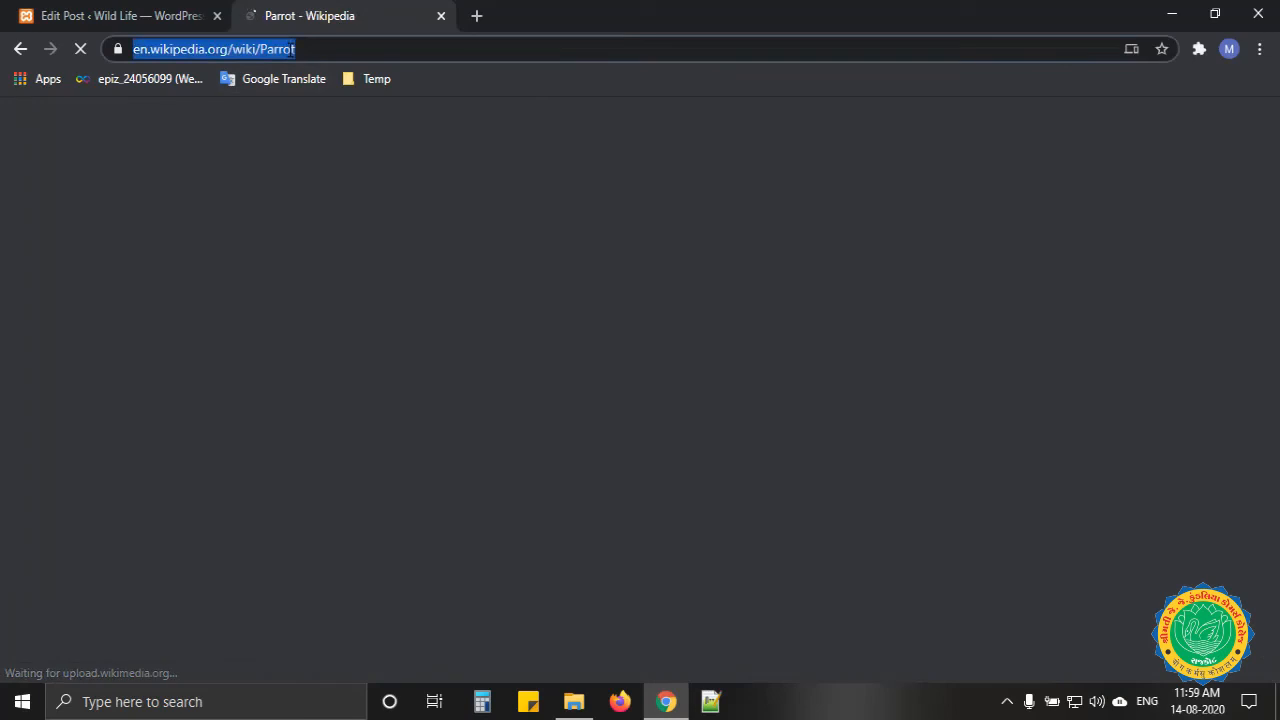
pyautogui.click(110, 15)
pyautogui.hotkey('ctrl', 'v')
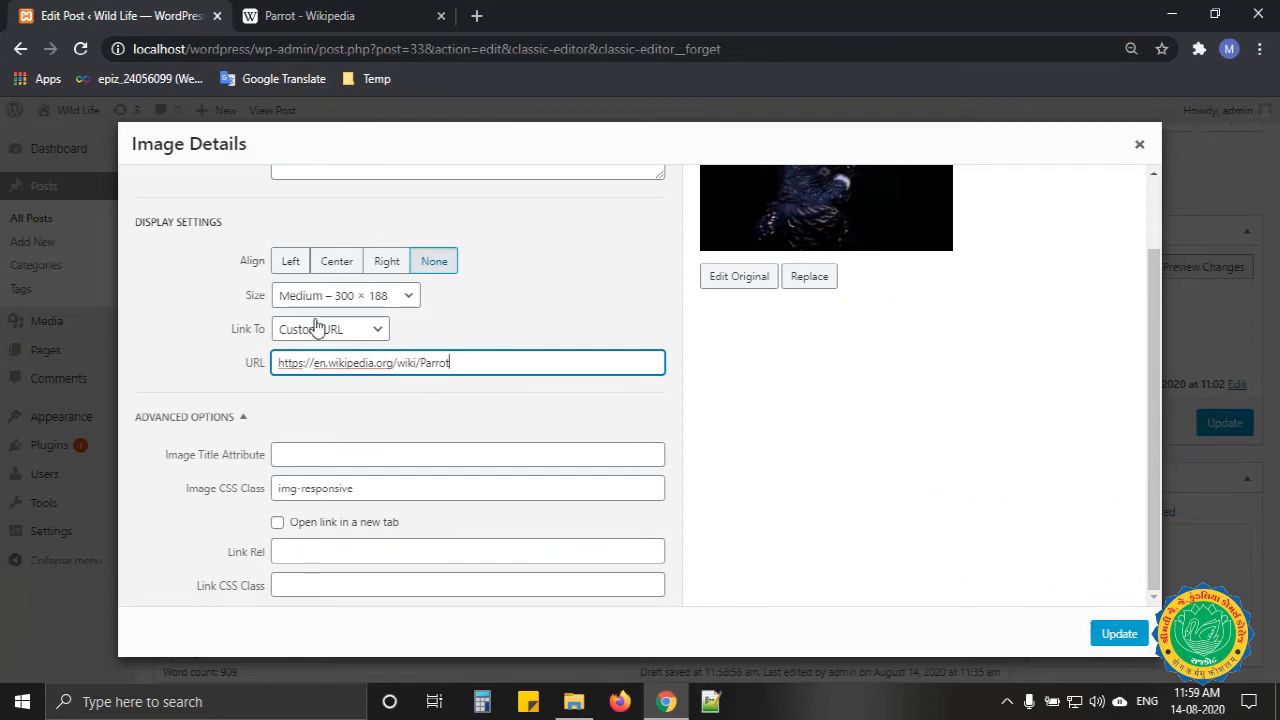
# Link the image to its Attachment Page, set its alignment to Center, and apply the changes to the post's image
pyautogui.click(316, 328)
pyautogui.click(328, 367)
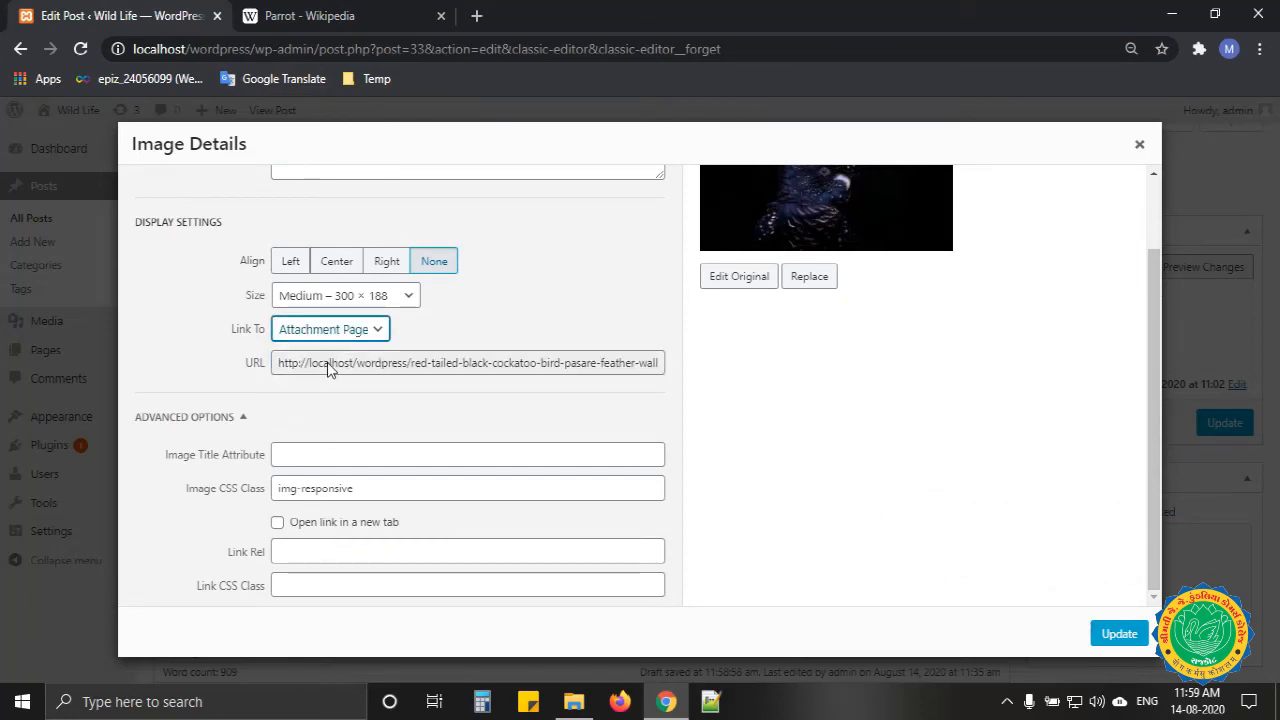
pyautogui.tripleClick(330, 365)
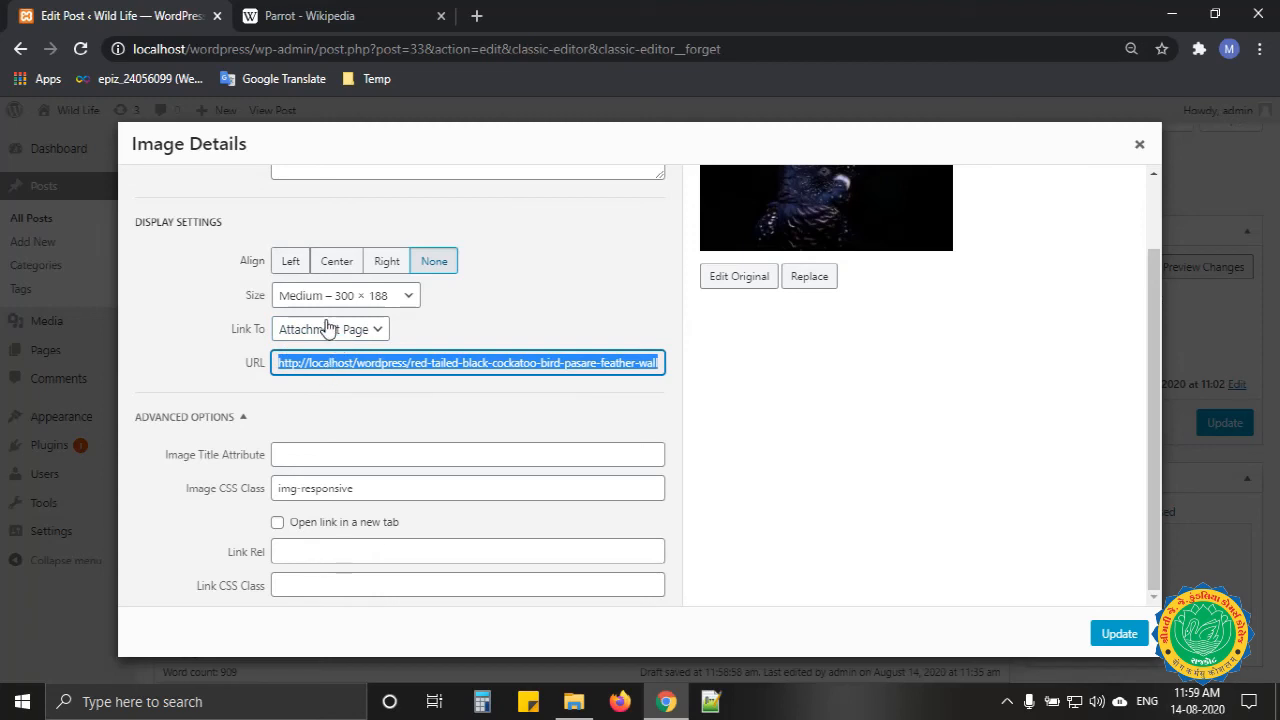
pyautogui.click(308, 262)
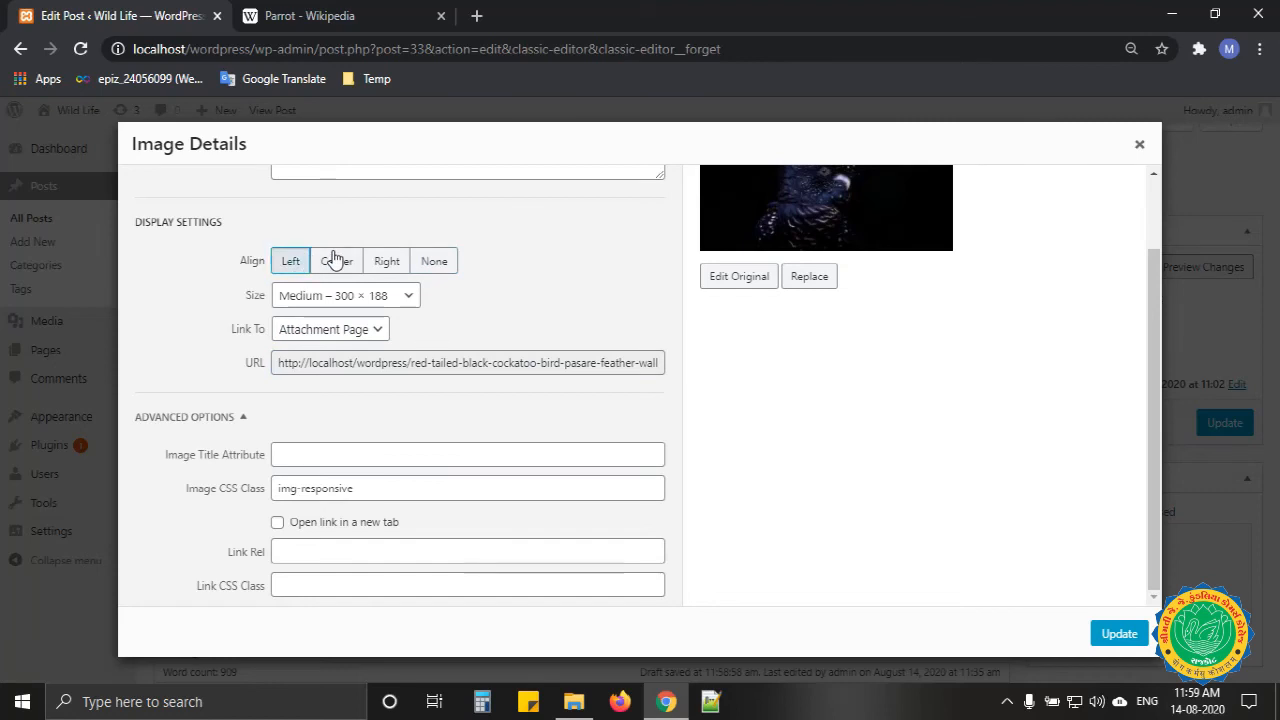
pyautogui.click(334, 261)
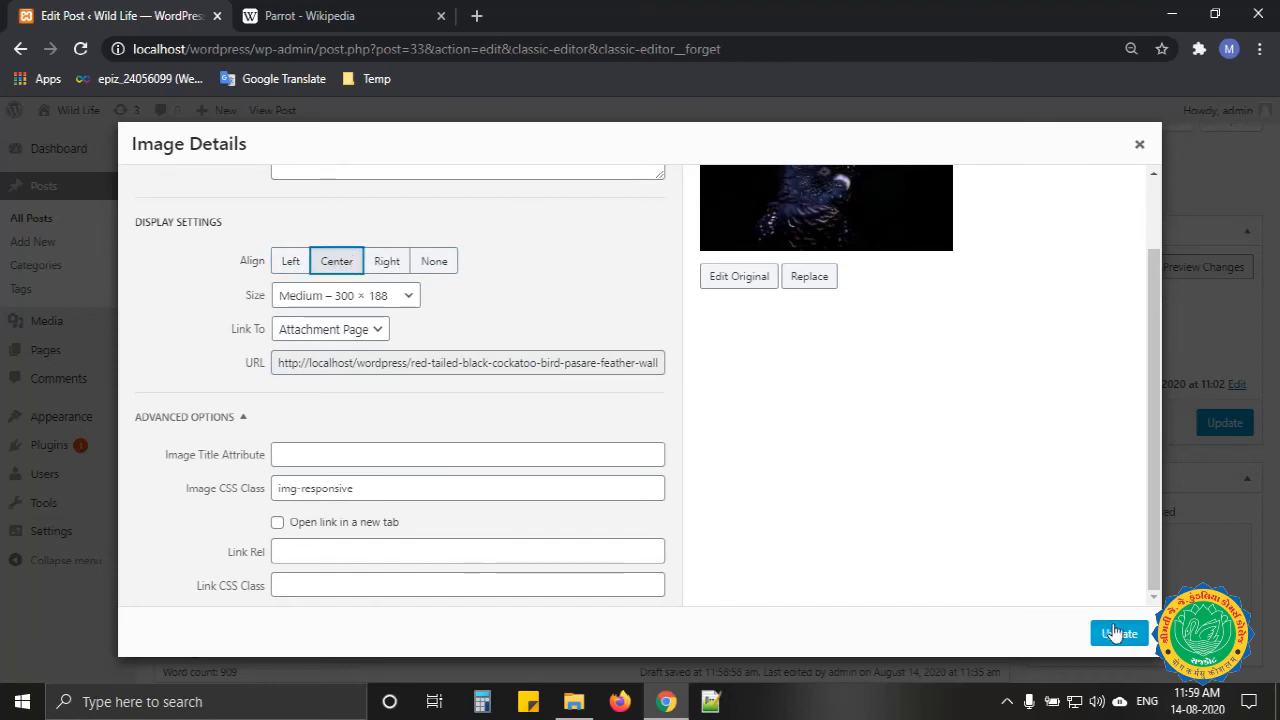
pyautogui.click(1117, 634)
pyautogui.click(386, 437)
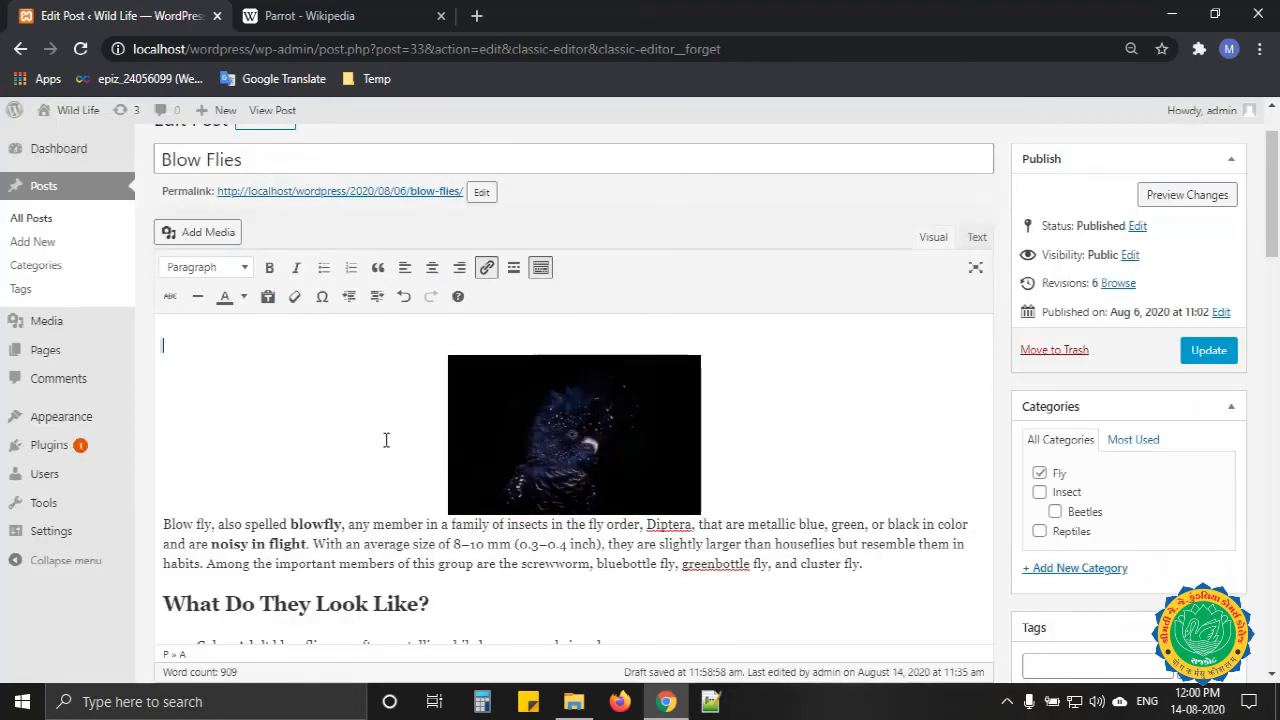
# Show the post's HTML code and highlight the image's CSS class, link address and alignment class
pyautogui.click(984, 240)
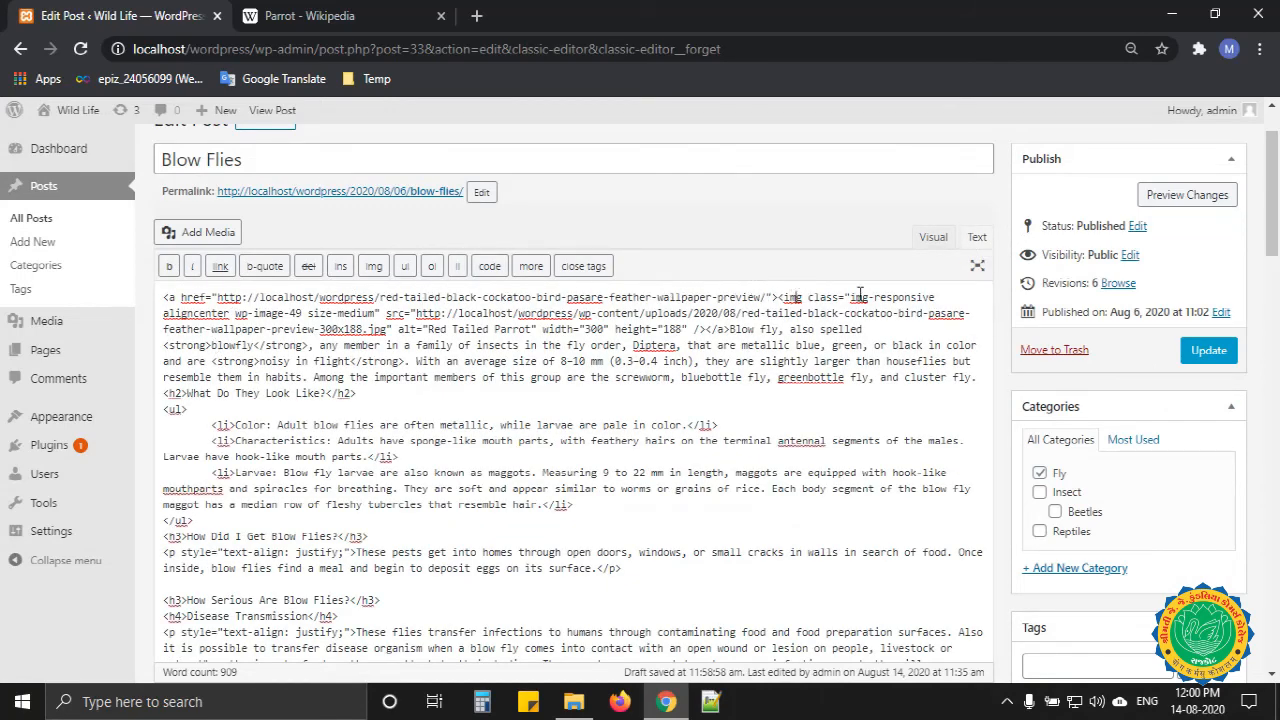
pyautogui.moveTo(794, 297); pyautogui.dragTo(905, 296)
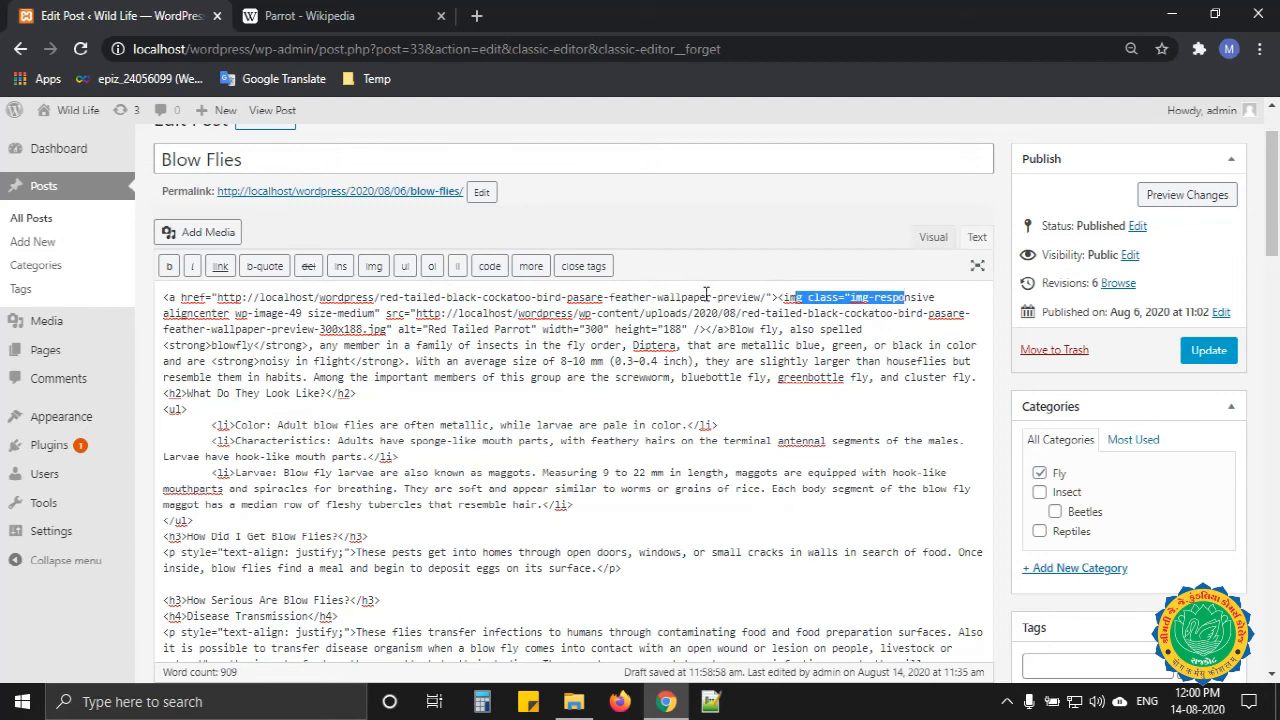
pyautogui.moveTo(236, 297); pyautogui.dragTo(768, 297)
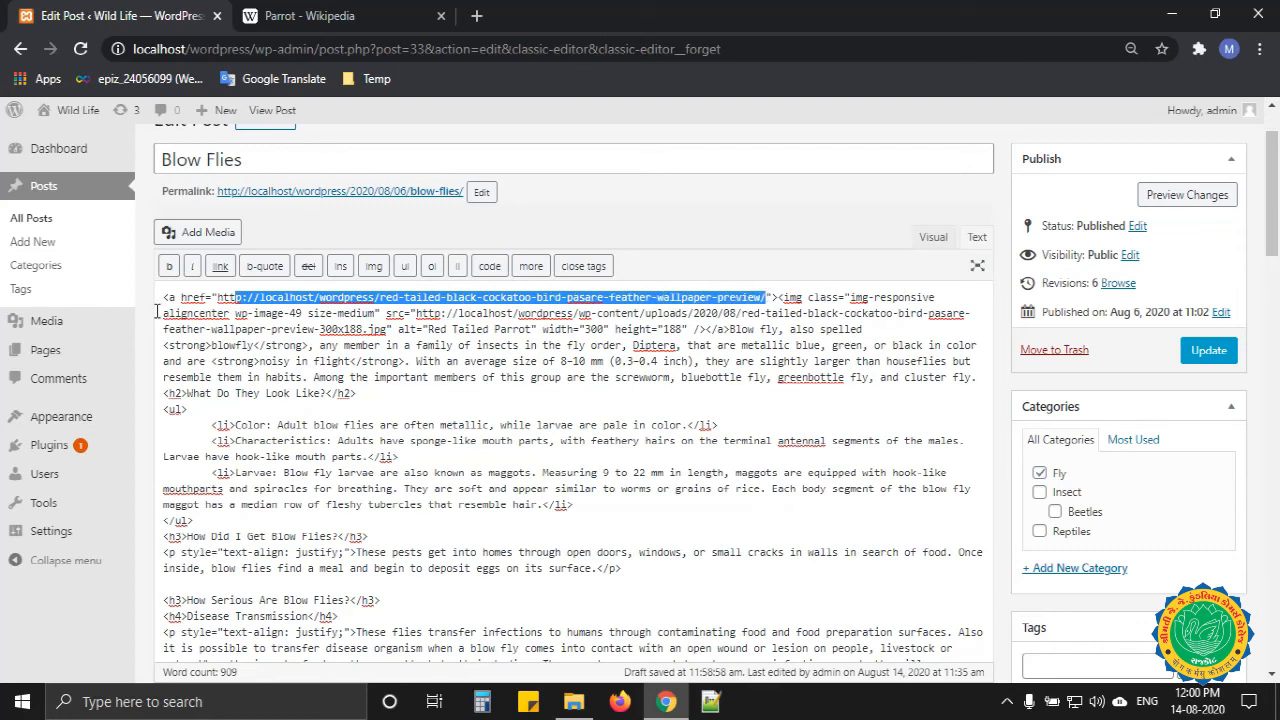
pyautogui.moveTo(164, 313); pyautogui.dragTo(226, 312)
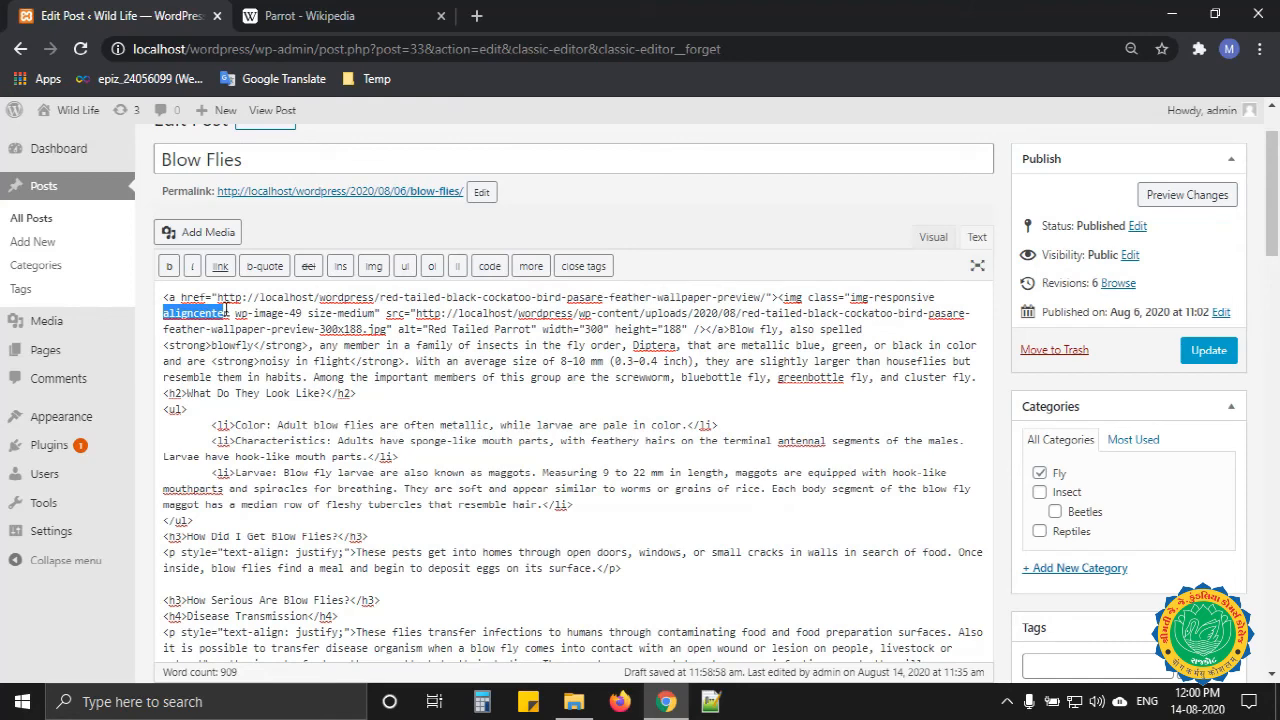
# Return to the visual view, align the cockatoo image right, and highlight the introductory paragraph beside it
pyautogui.click(933, 237)
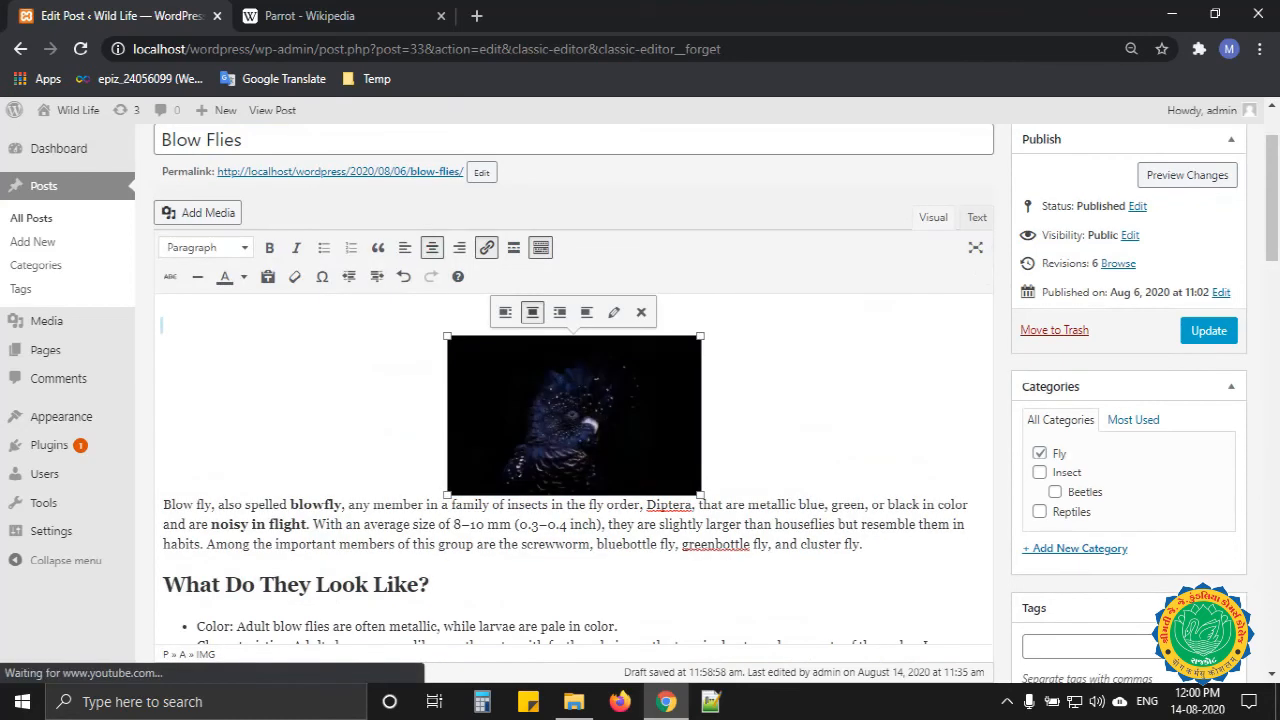
pyautogui.click(559, 313)
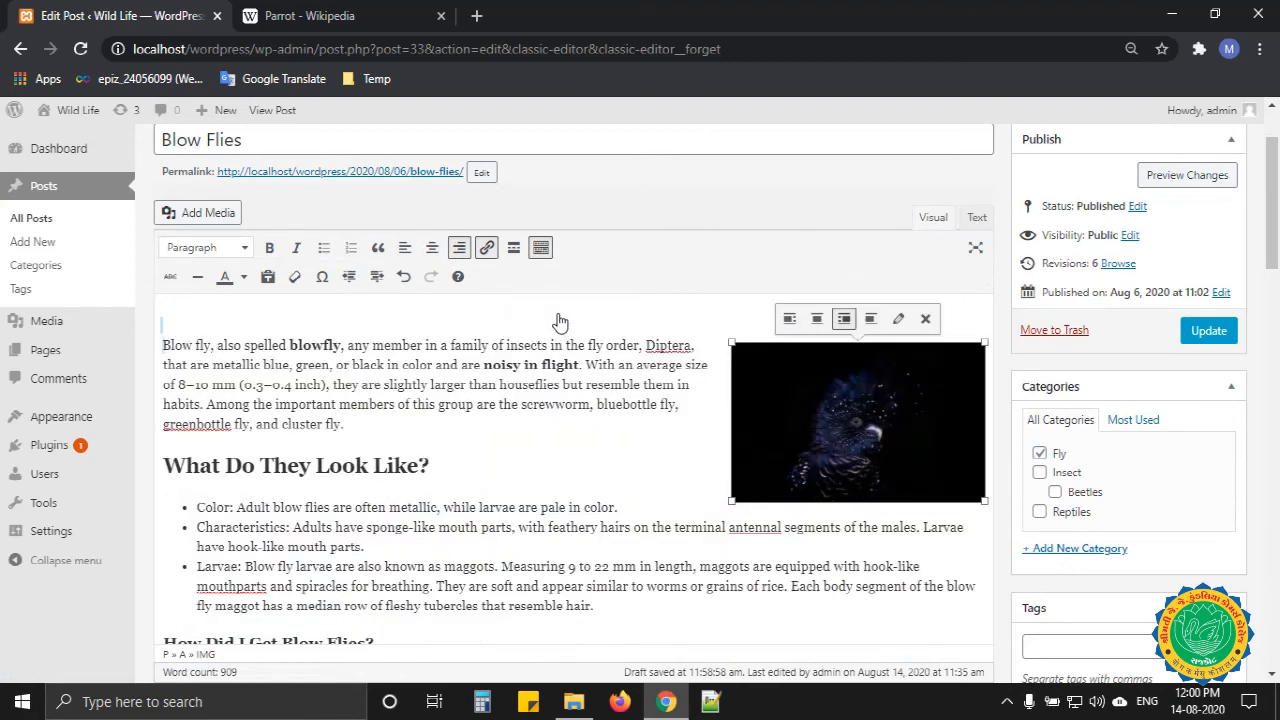
pyautogui.tripleClick(559, 320)
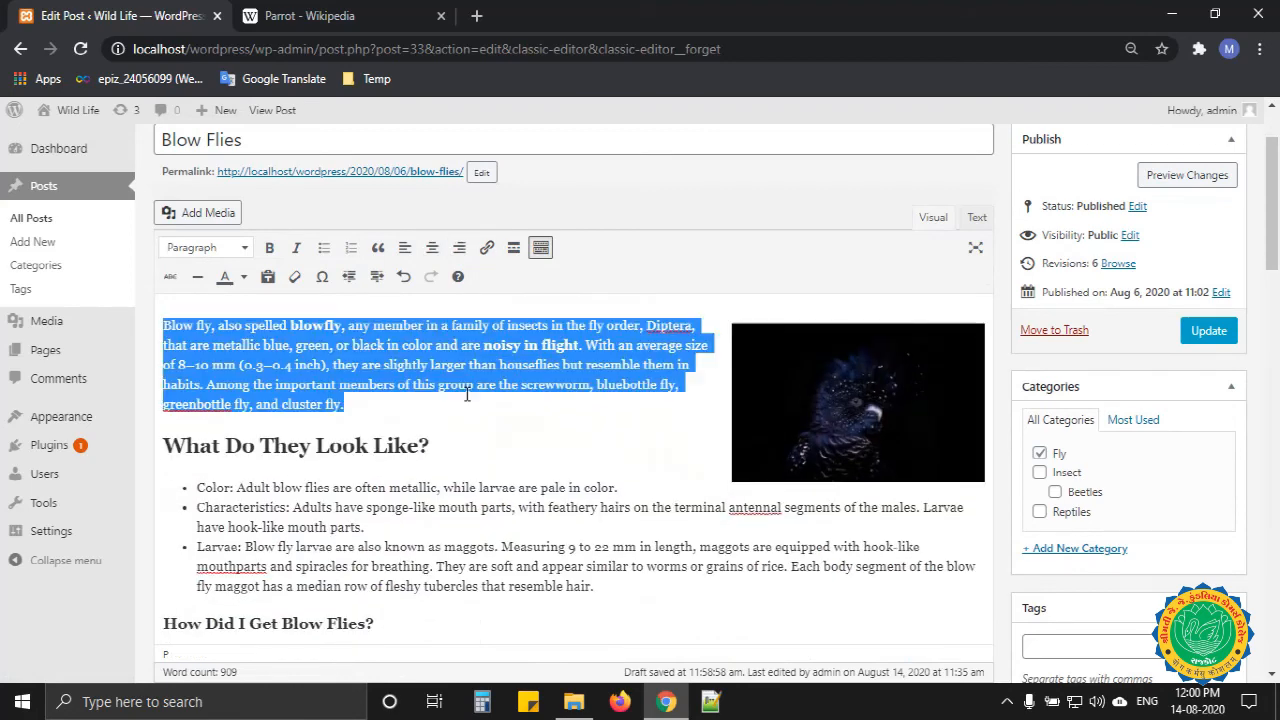
# Show the post's HTML code again and highlight the alignright class in the image tag
pyautogui.click(984, 217)
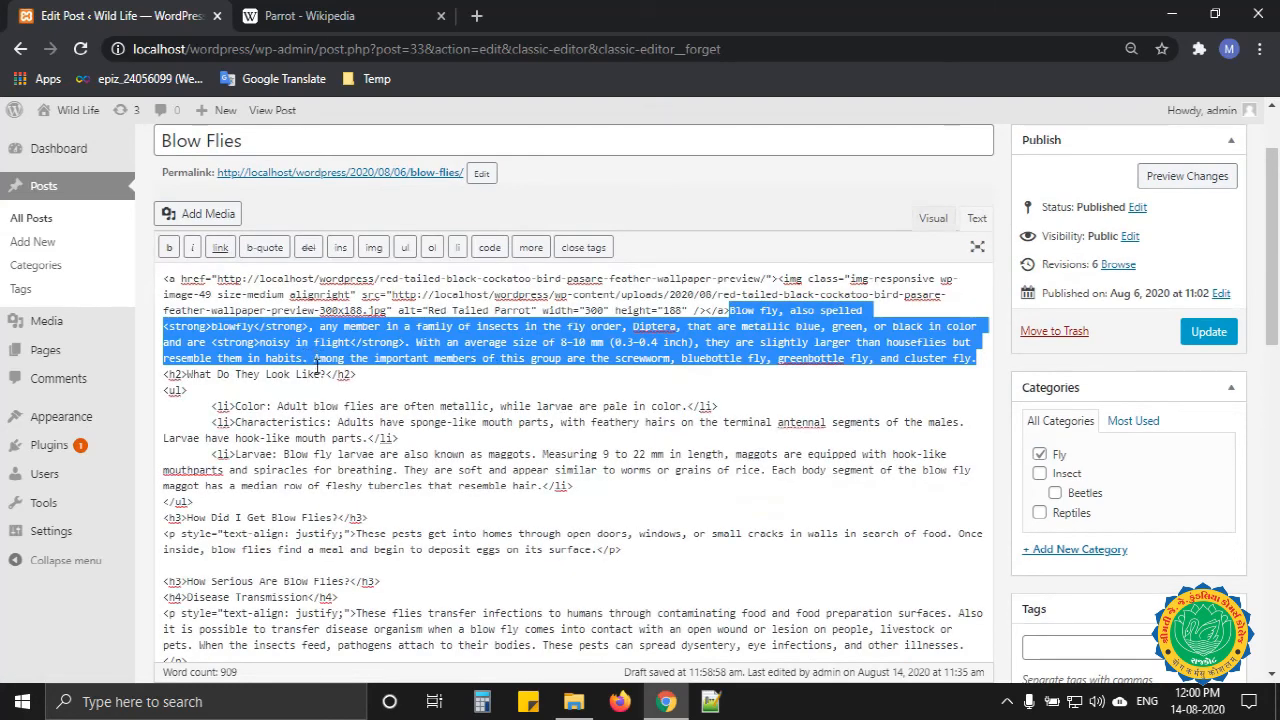
pyautogui.scroll(1, 316, 370)
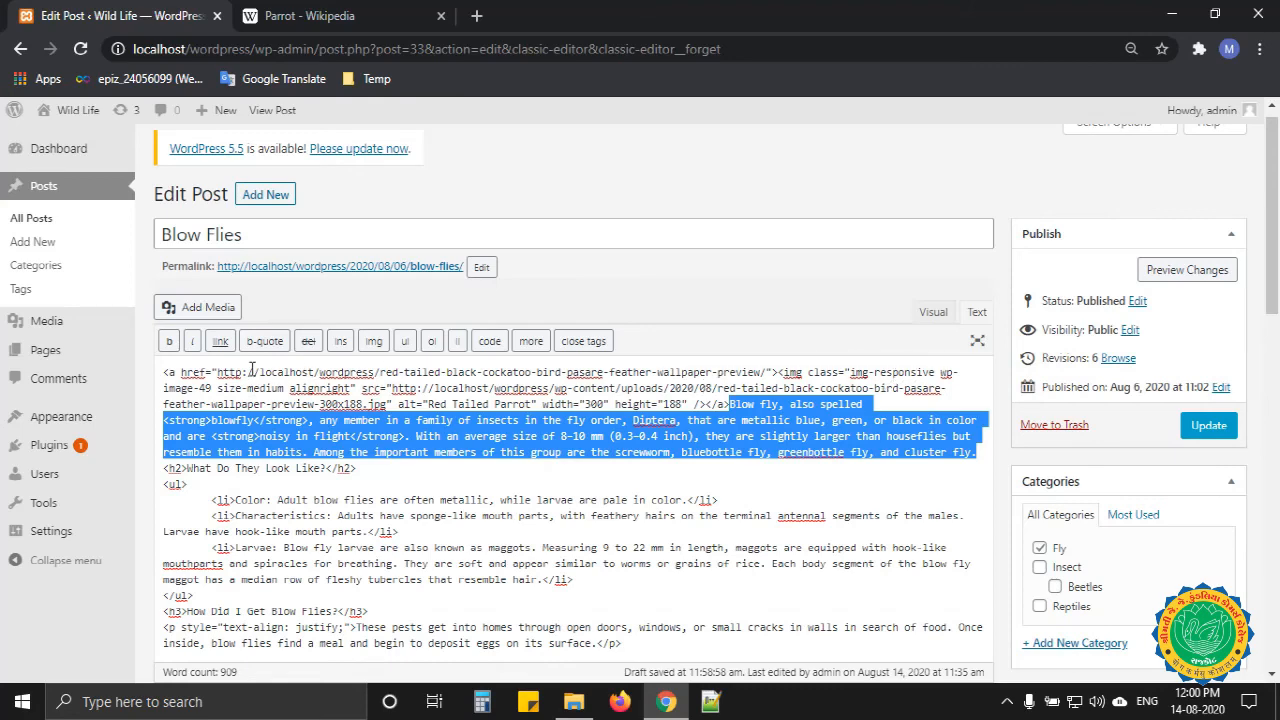
pyautogui.moveTo(289, 388); pyautogui.dragTo(358, 388)
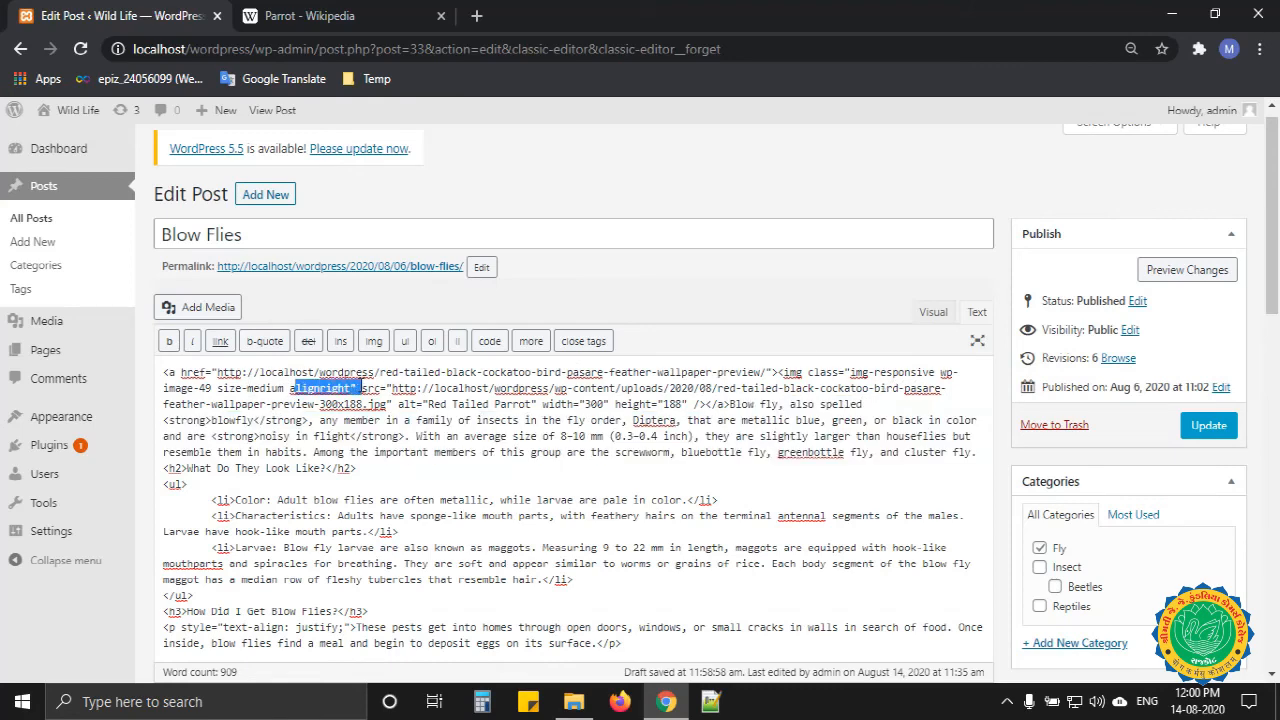
# Highlight the image's size suffix in the post's HTML code and open the Media Settings, leaving the post without saving
pyautogui.doubleClick(310, 388)
pyautogui.moveTo(301, 404); pyautogui.dragTo(369, 405)
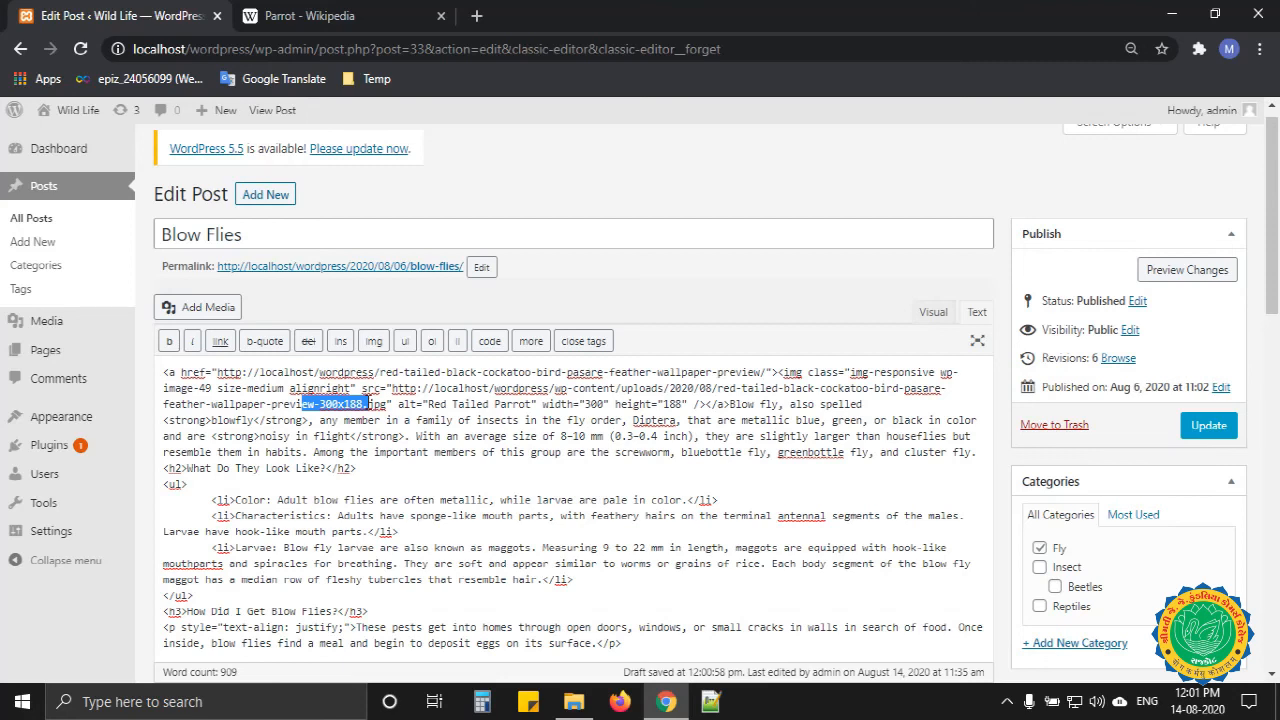
pyautogui.moveTo(80, 527)
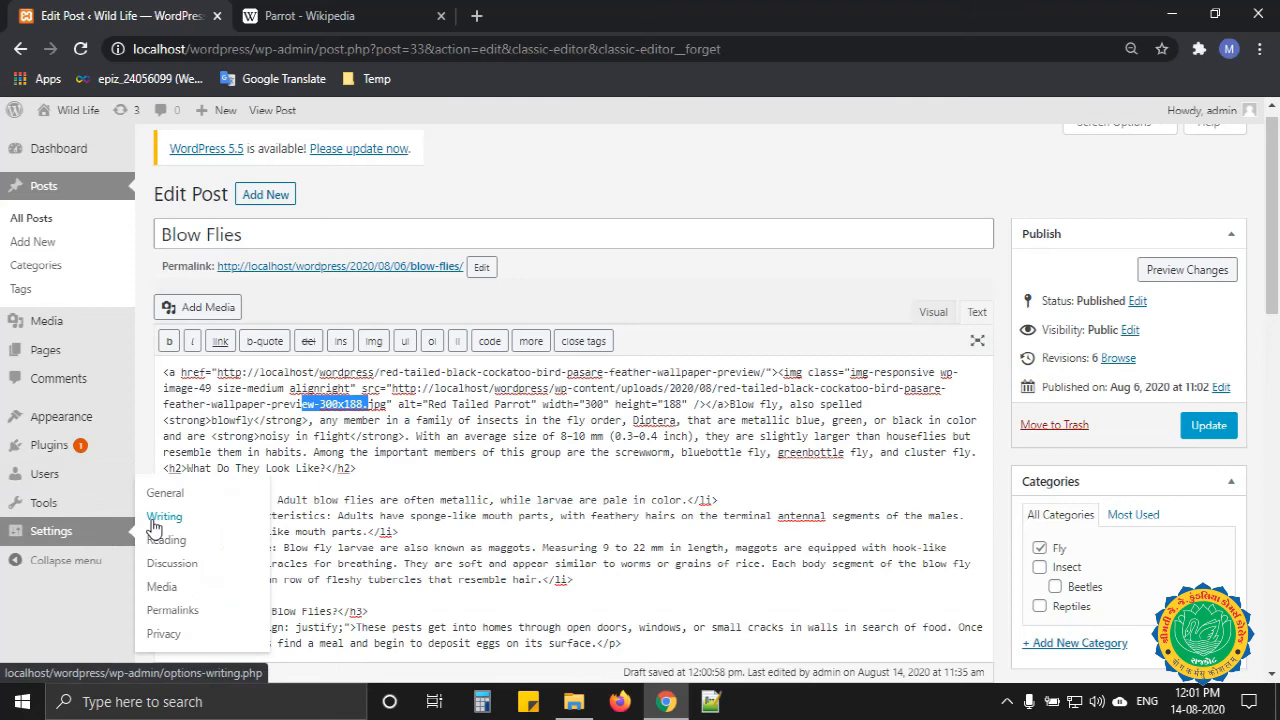
pyautogui.click(161, 586)
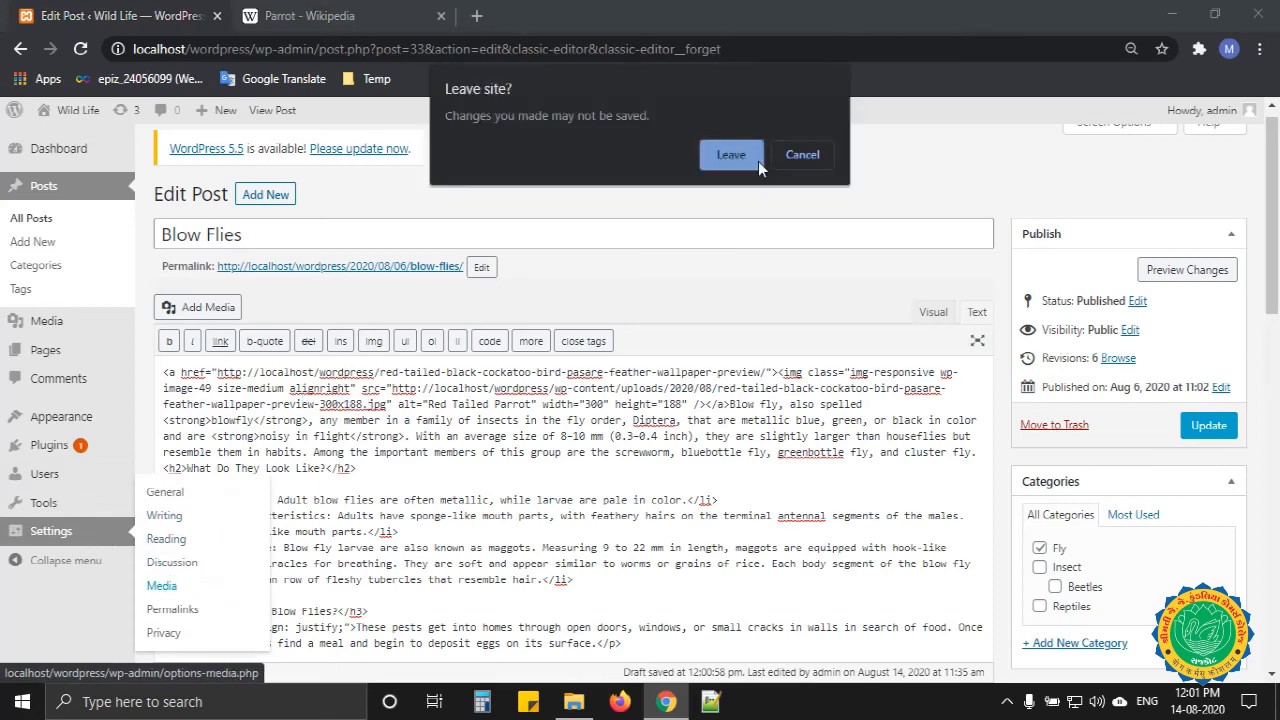
pyautogui.click(731, 155)
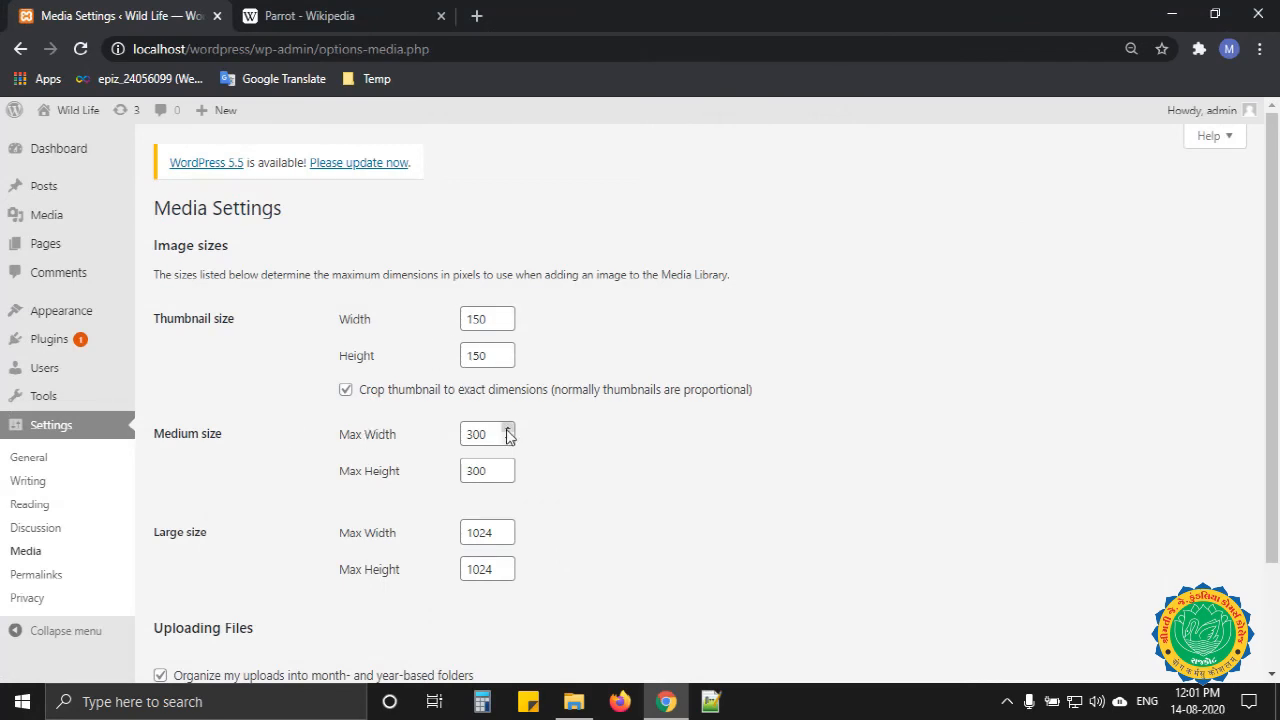
# Reopen the Blow Flies post in the Classic Editor and look through its HTML code
pyautogui.click(42, 184)
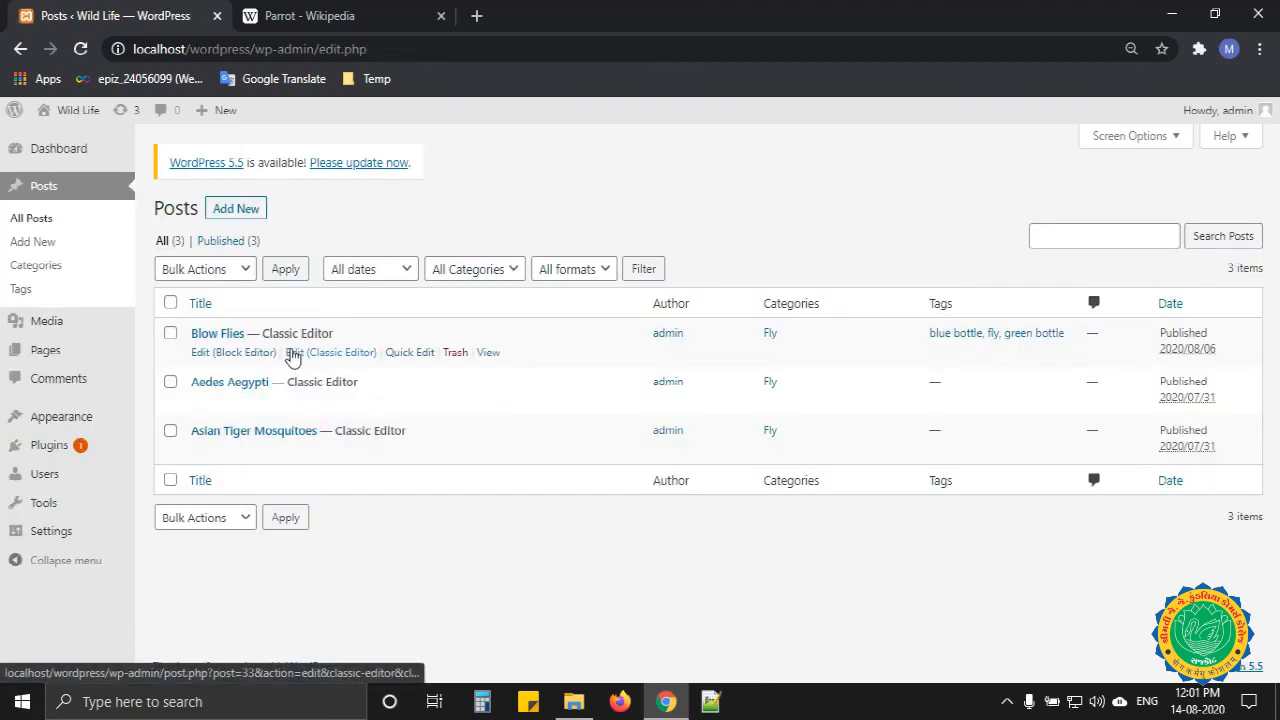
pyautogui.click(292, 355)
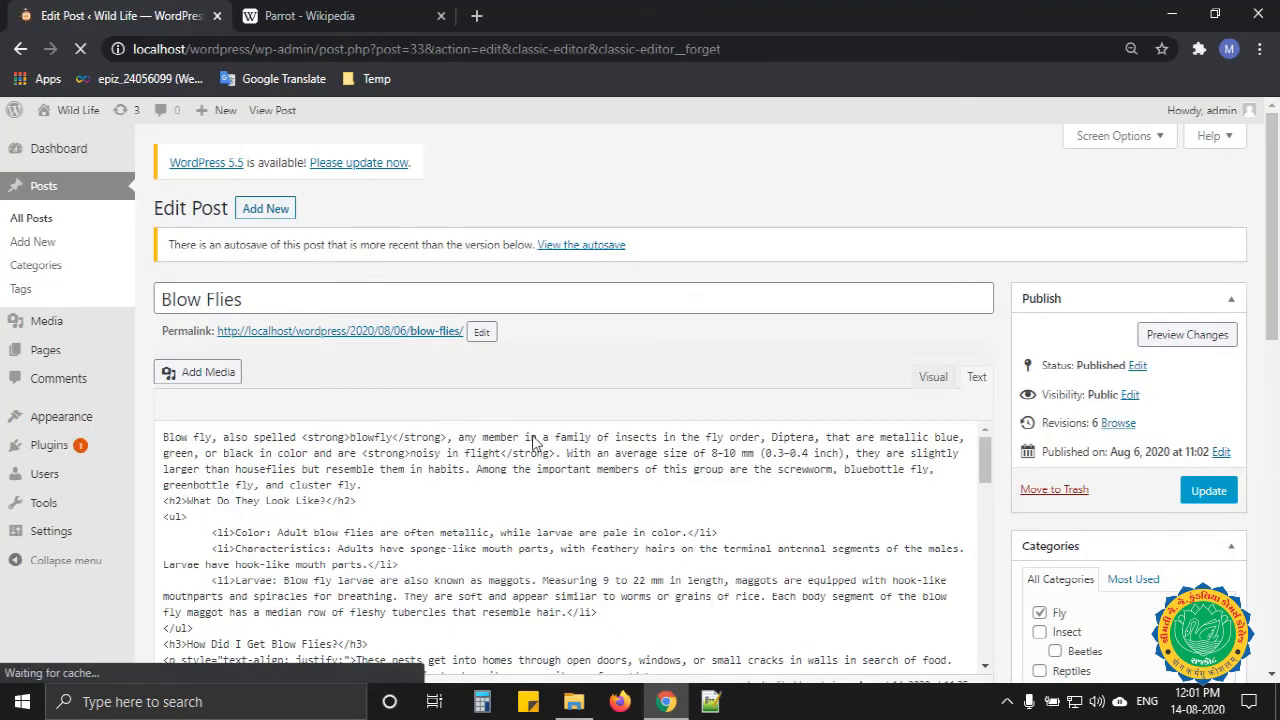
pyautogui.click(474, 497)
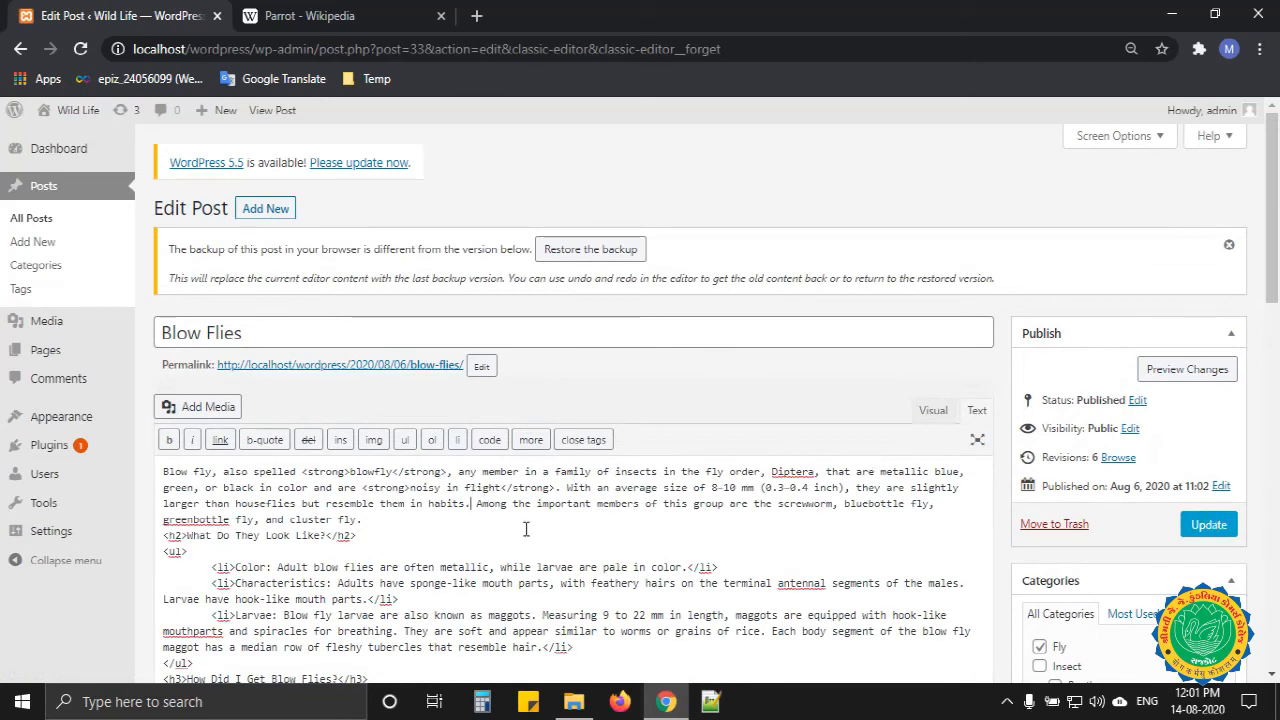
pyautogui.scroll(-2, 526, 529)
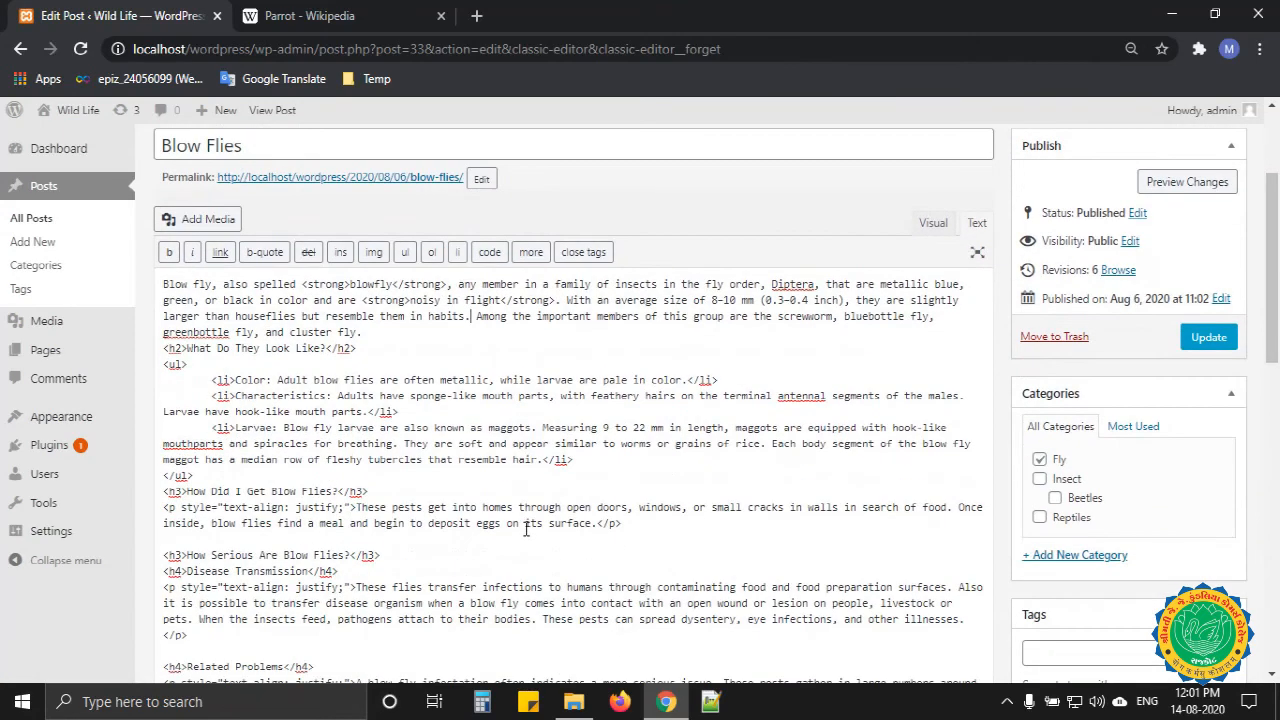
pyautogui.scroll(3, 397, 470)
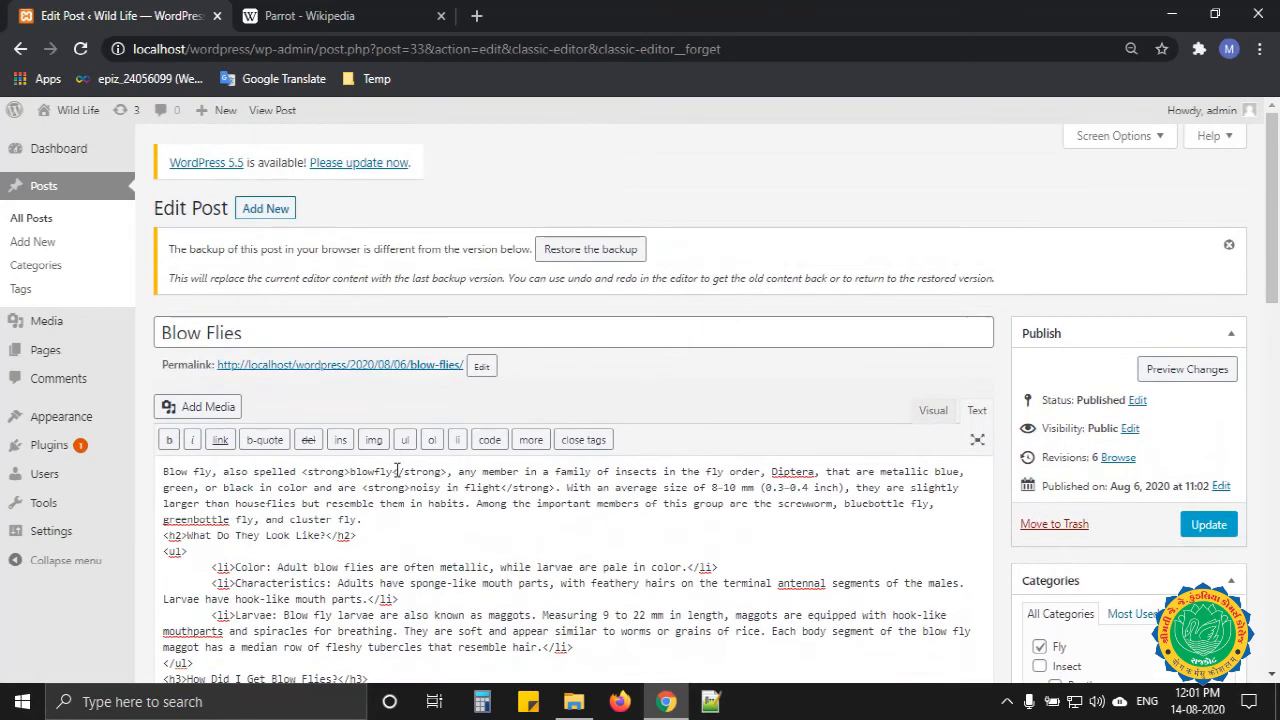
# Open the Media Library in list view and examine which post each file is uploaded to
pyautogui.click(47, 322)
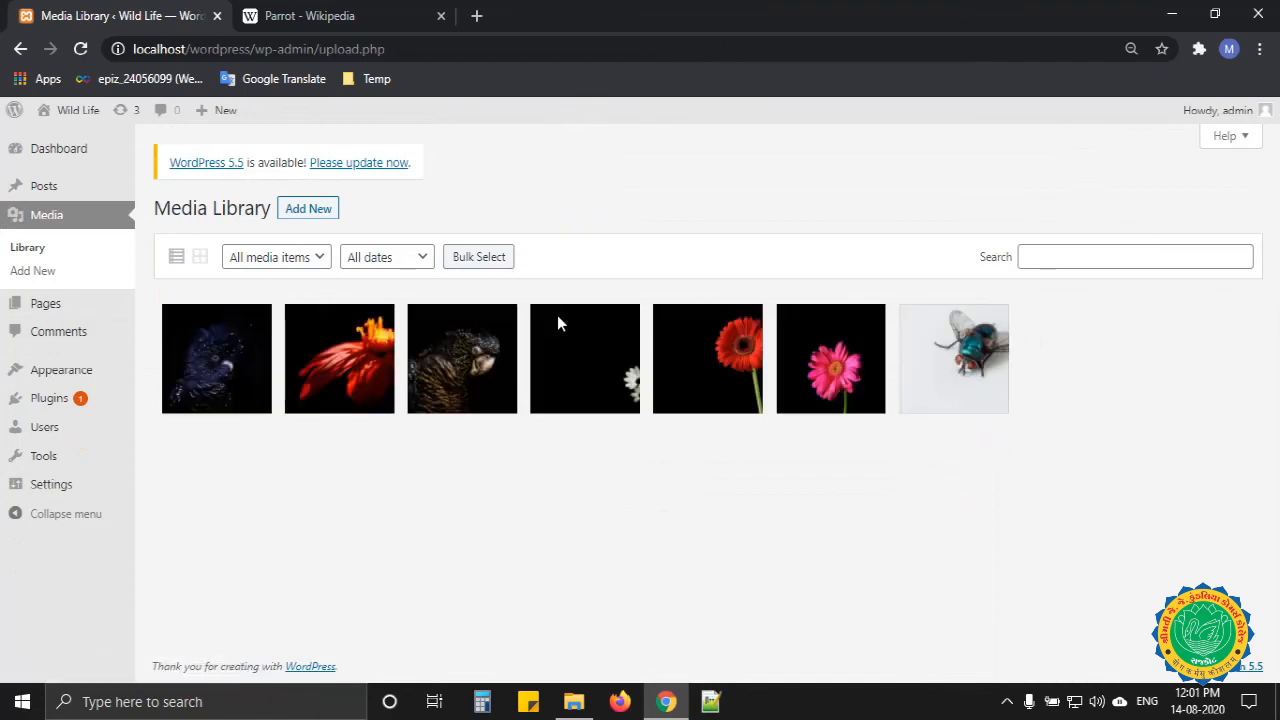
pyautogui.click(199, 257)
pyautogui.click(175, 258)
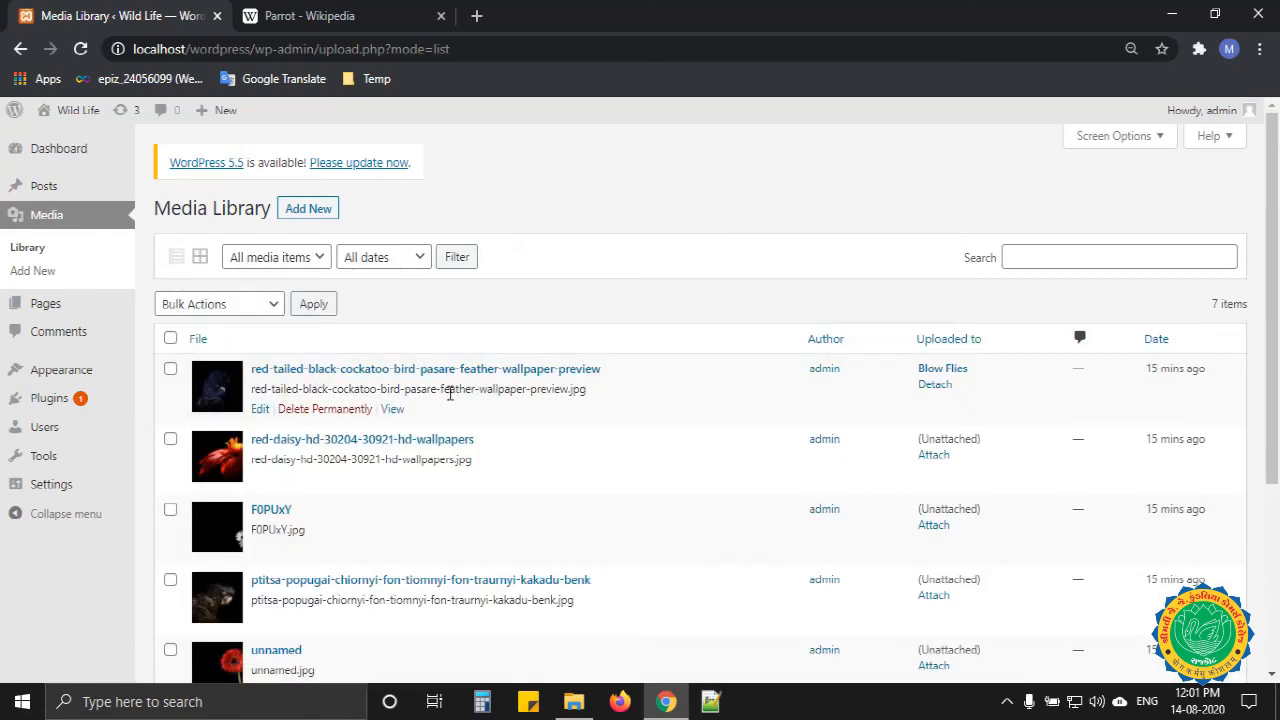
pyautogui.scroll(-3, 450, 393)
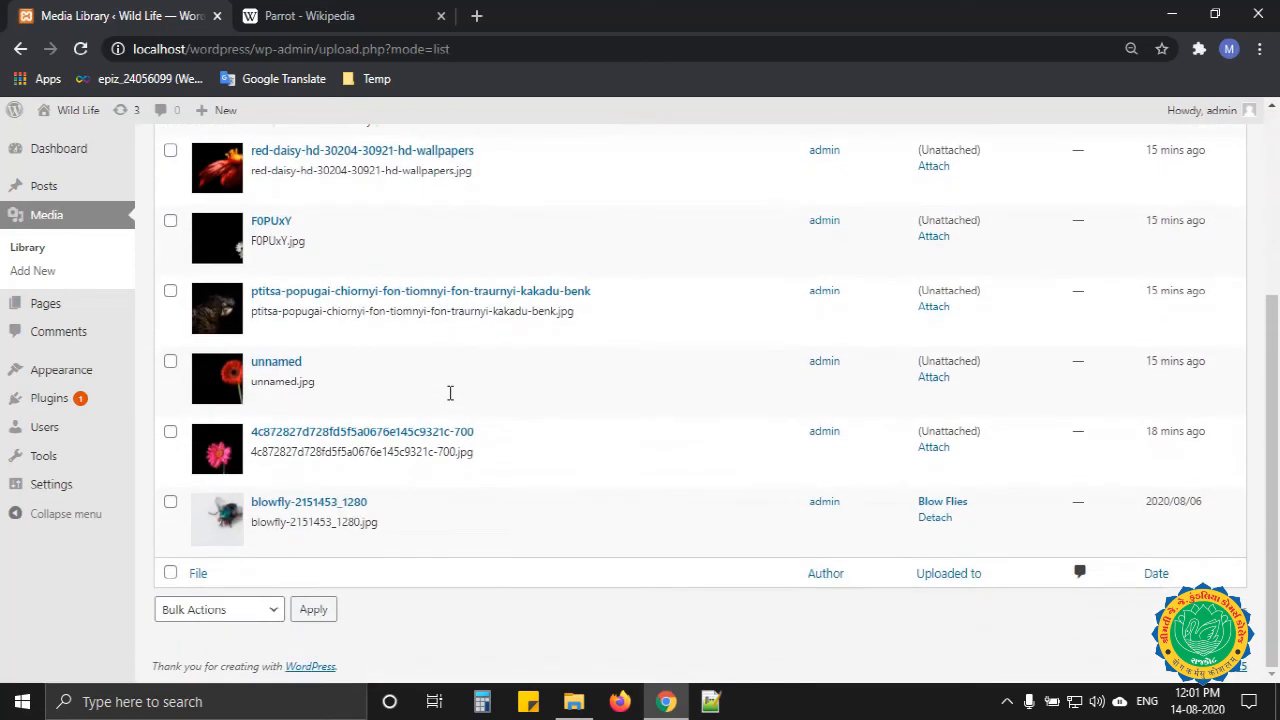
pyautogui.scroll(3, 450, 393)
pyautogui.scroll(-2, 450, 393)
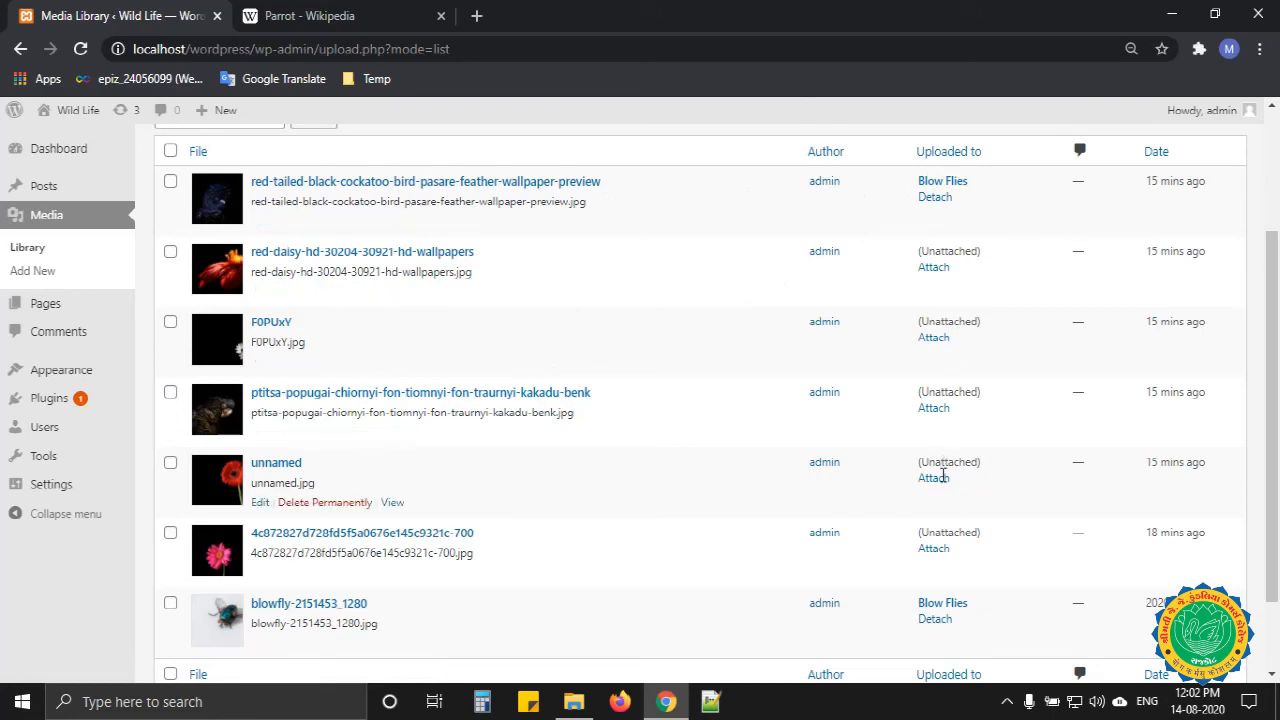
pyautogui.scroll(2, 971, 349)
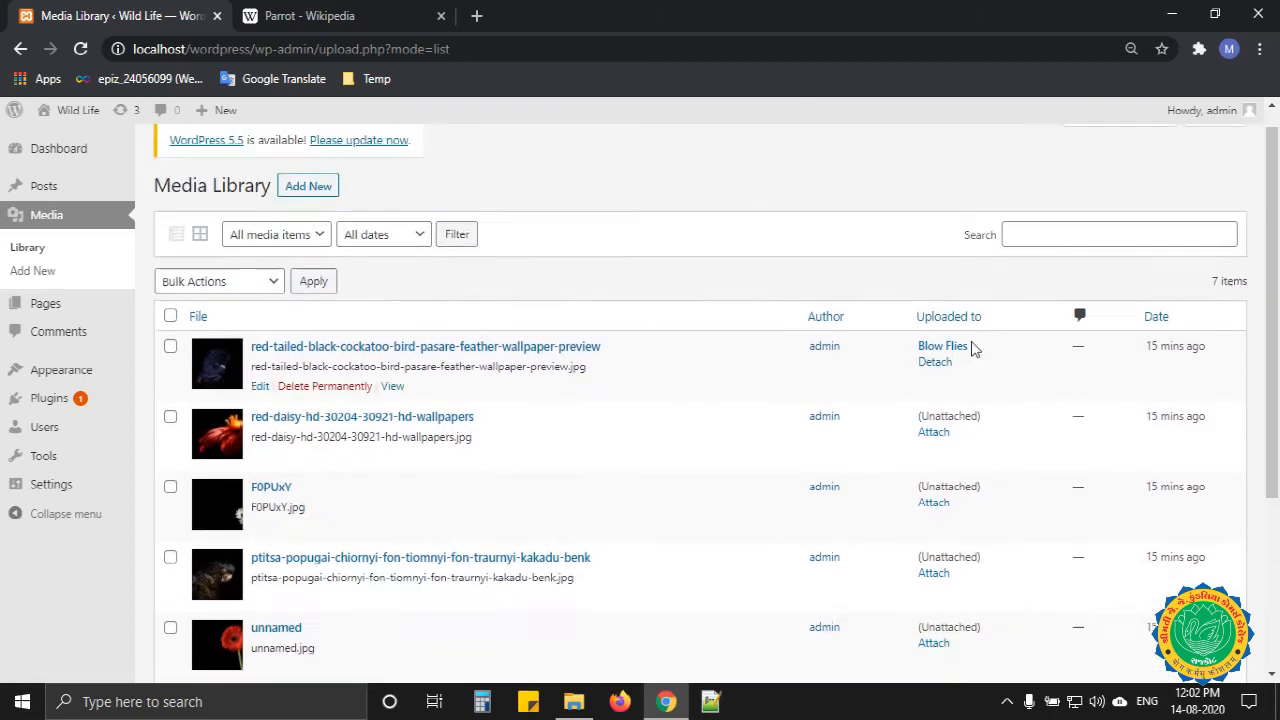
# Select all files in the media list and view the available bulk actions without applying any
pyautogui.click(262, 304)
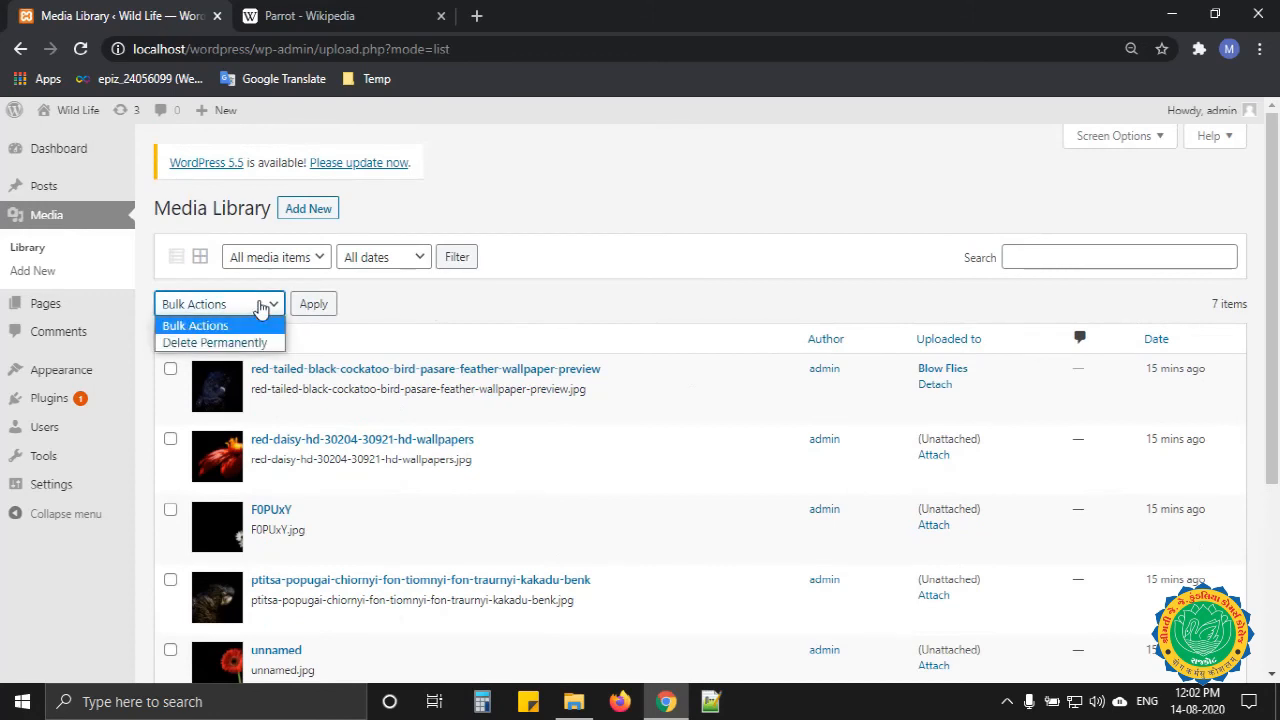
pyautogui.click(370, 336)
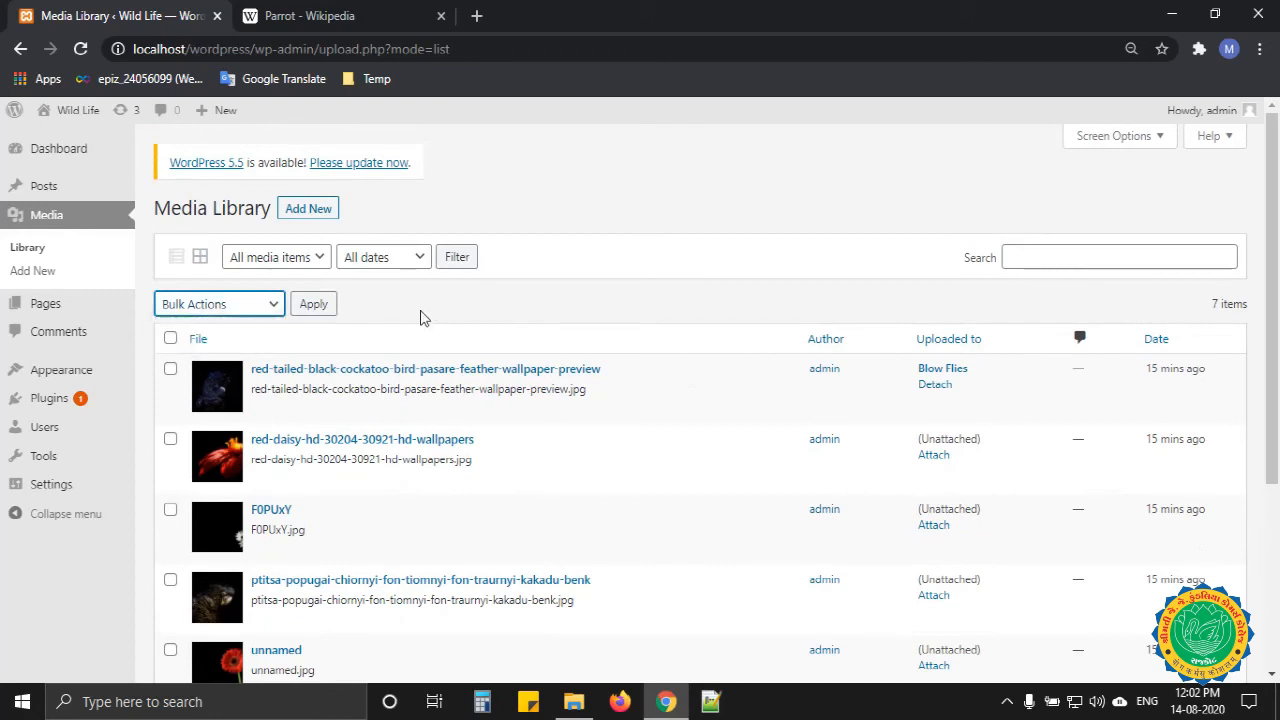
pyautogui.click(170, 338)
pyautogui.click(199, 310)
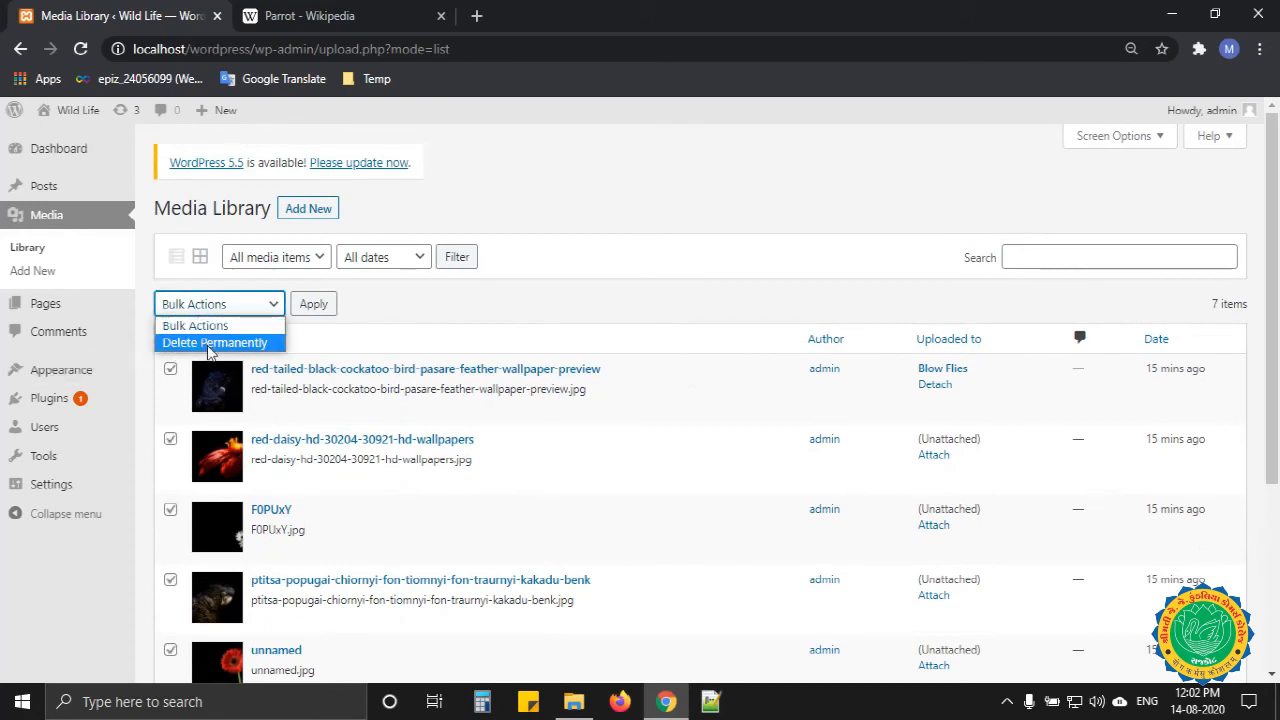
pyautogui.click(390, 294)
# Filter the media list to files from August 2020 and look through the filtered files
pyautogui.click(388, 262)
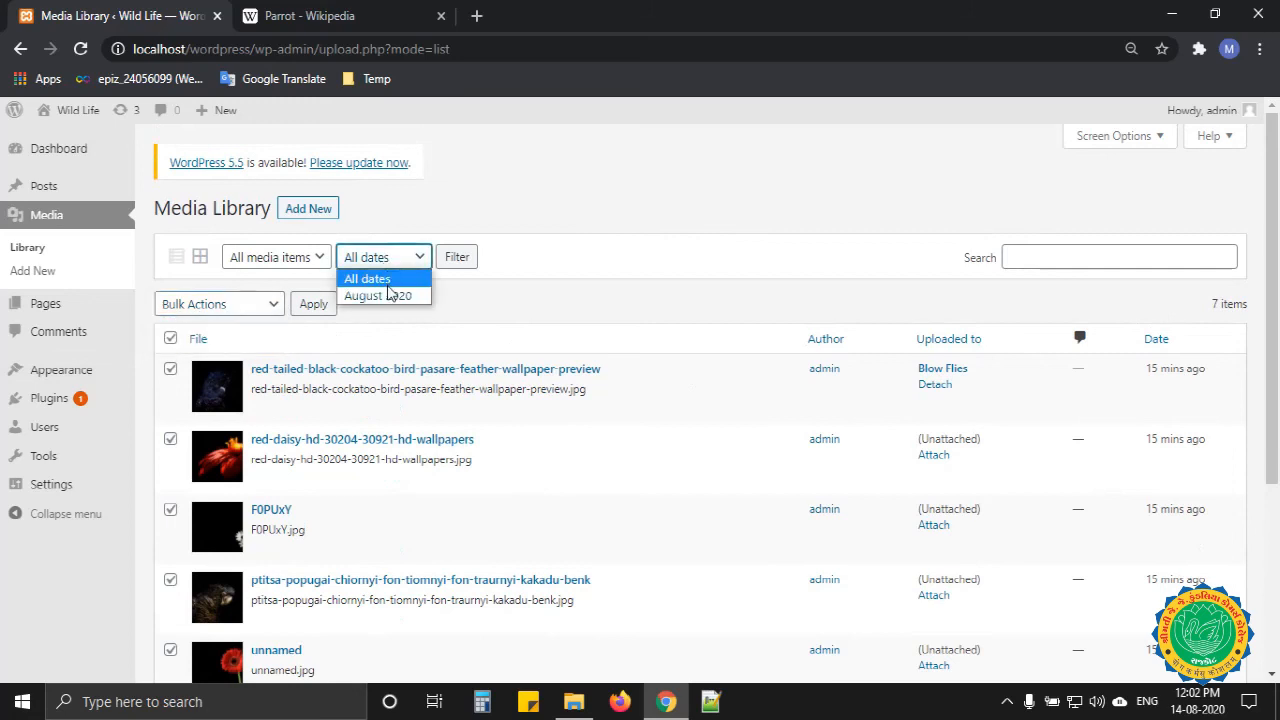
pyautogui.click(390, 296)
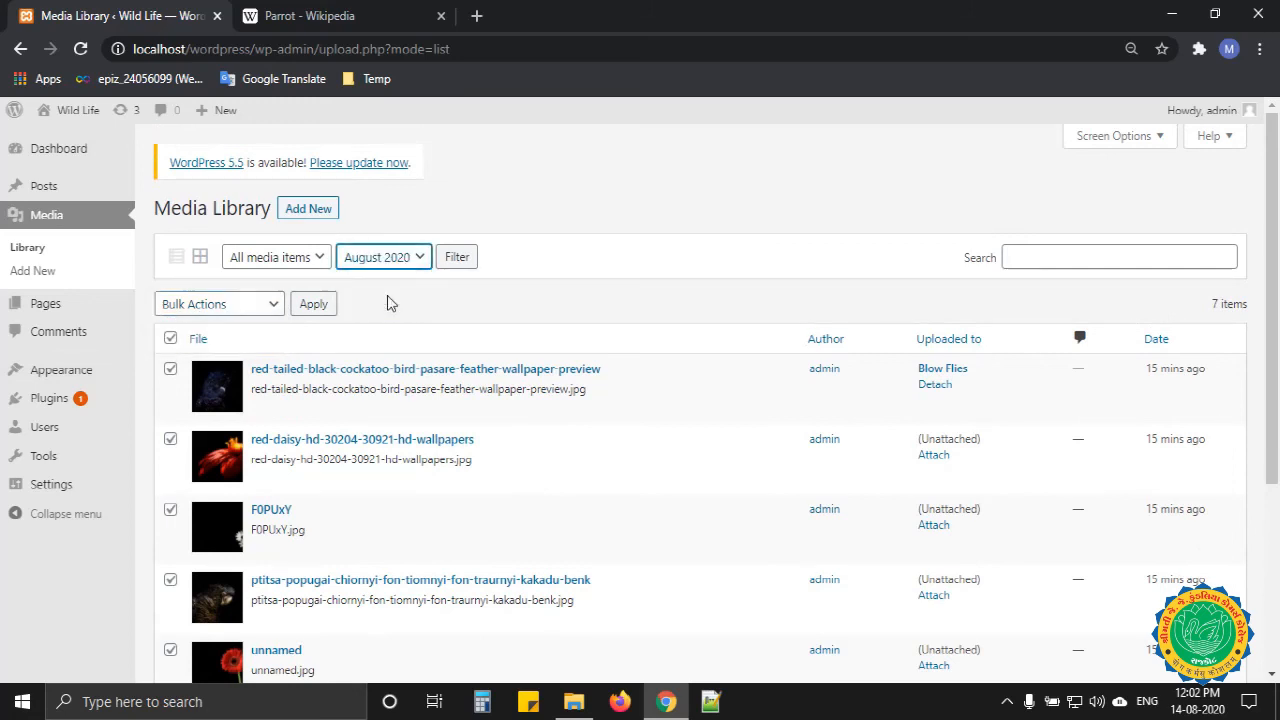
pyautogui.click(455, 259)
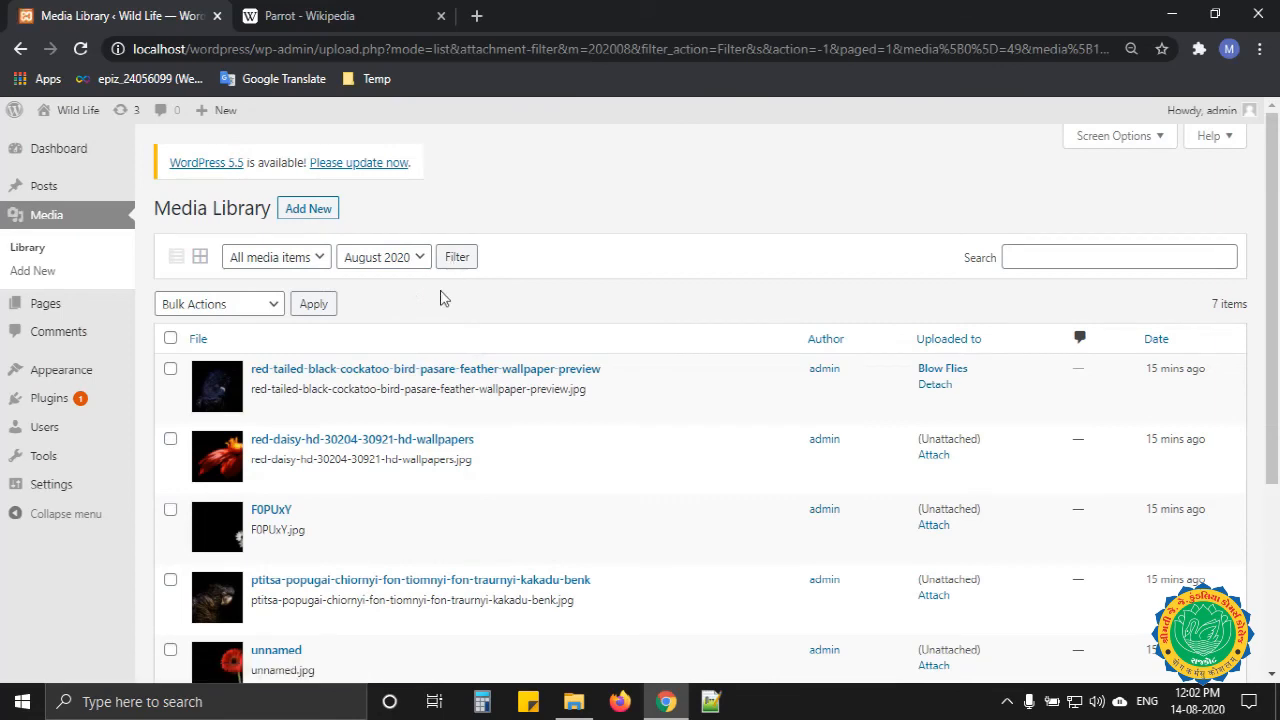
pyautogui.scroll(-3, 380, 378)
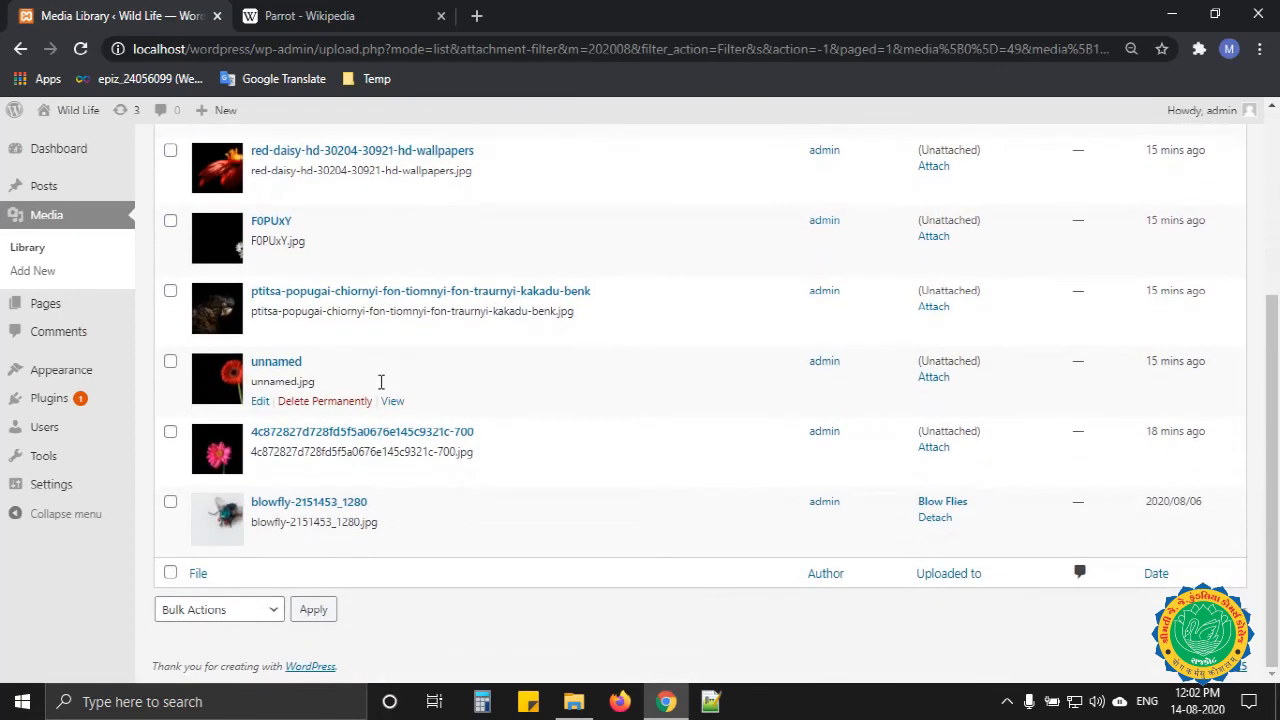
pyautogui.scroll(3, 380, 382)
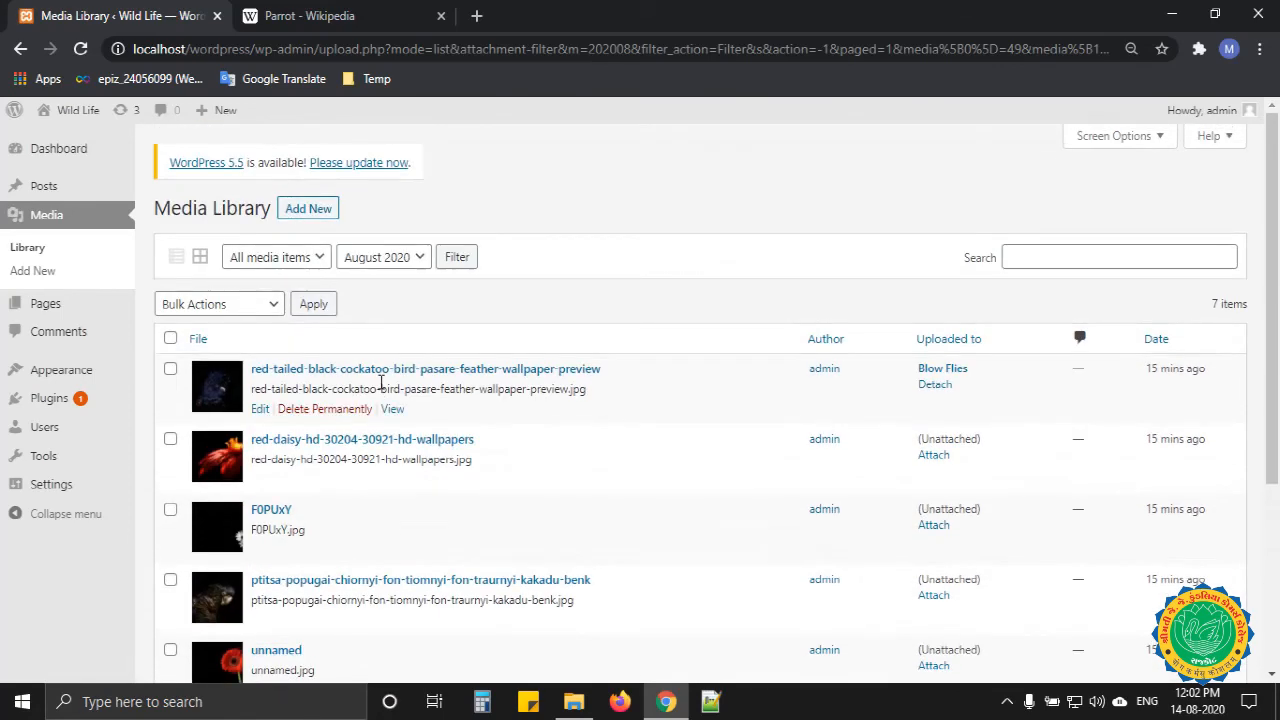
# Search the Media Library for "red"
pyautogui.click(1038, 258)
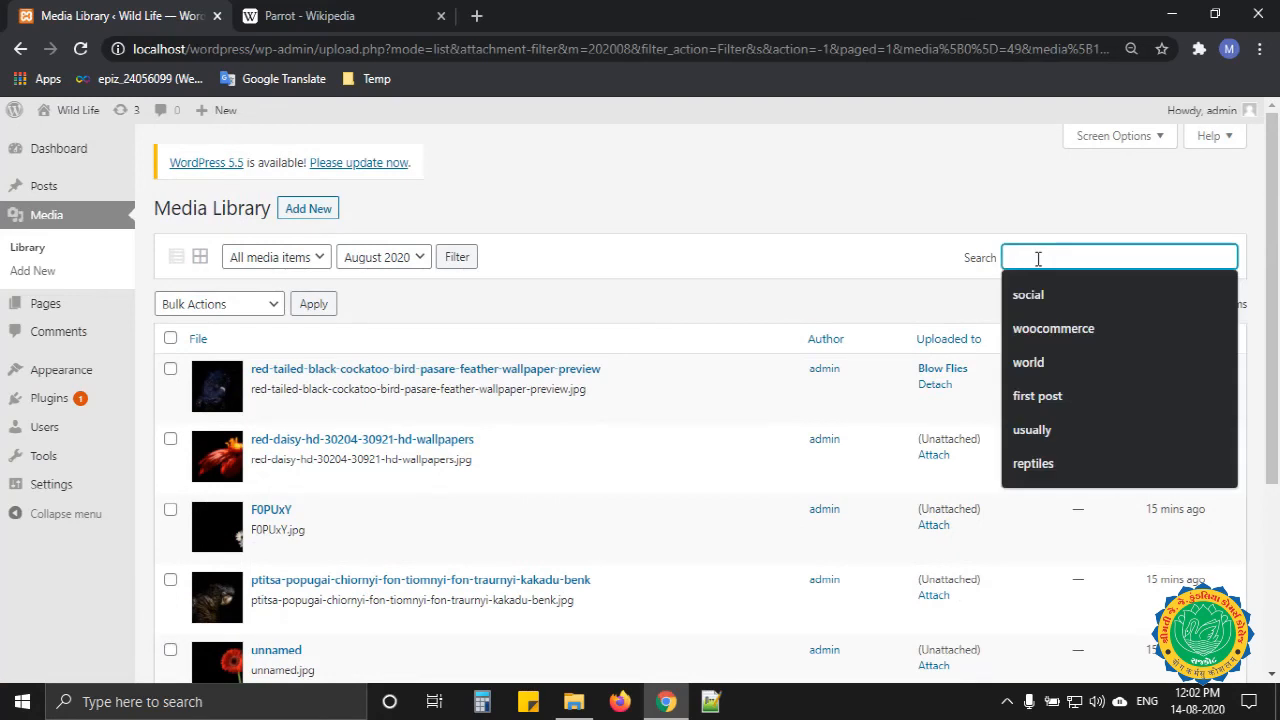
pyautogui.write('red')
pyautogui.press('Return')
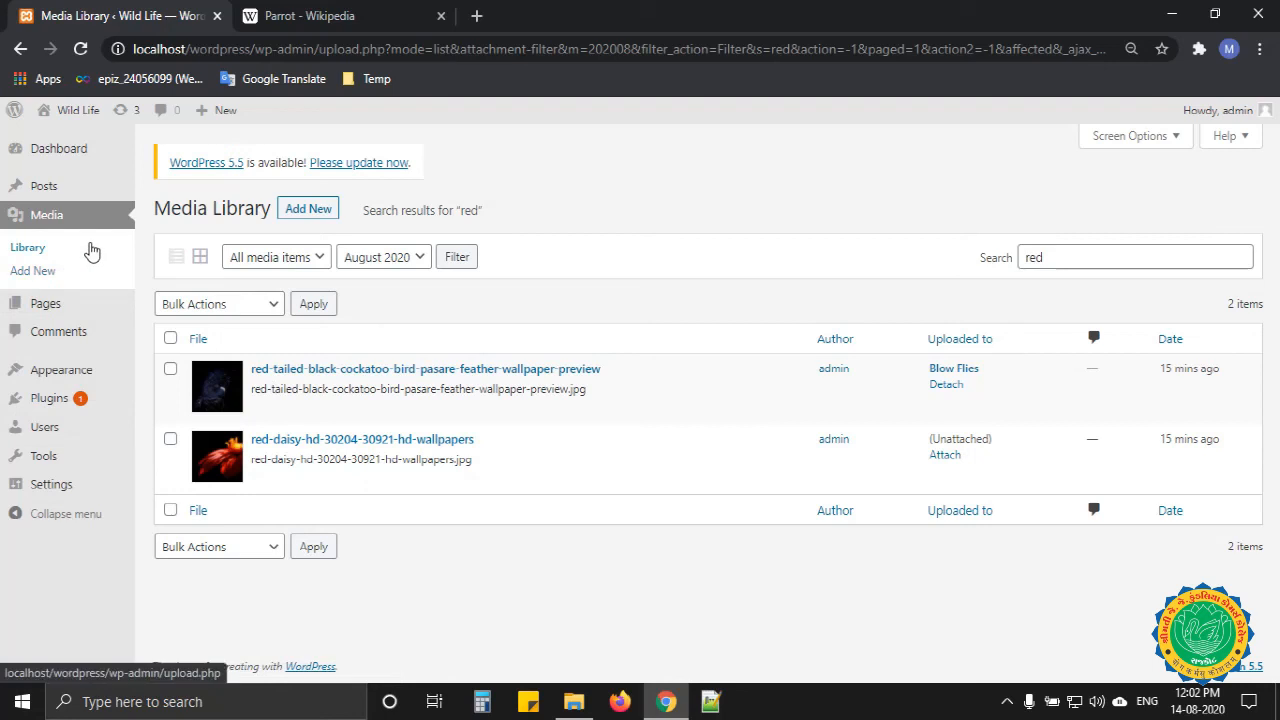
# Upload the spreadsheet ReviewToPay-AP-07-08-2020 from the Downloads folder as new media
pyautogui.click(306, 209)
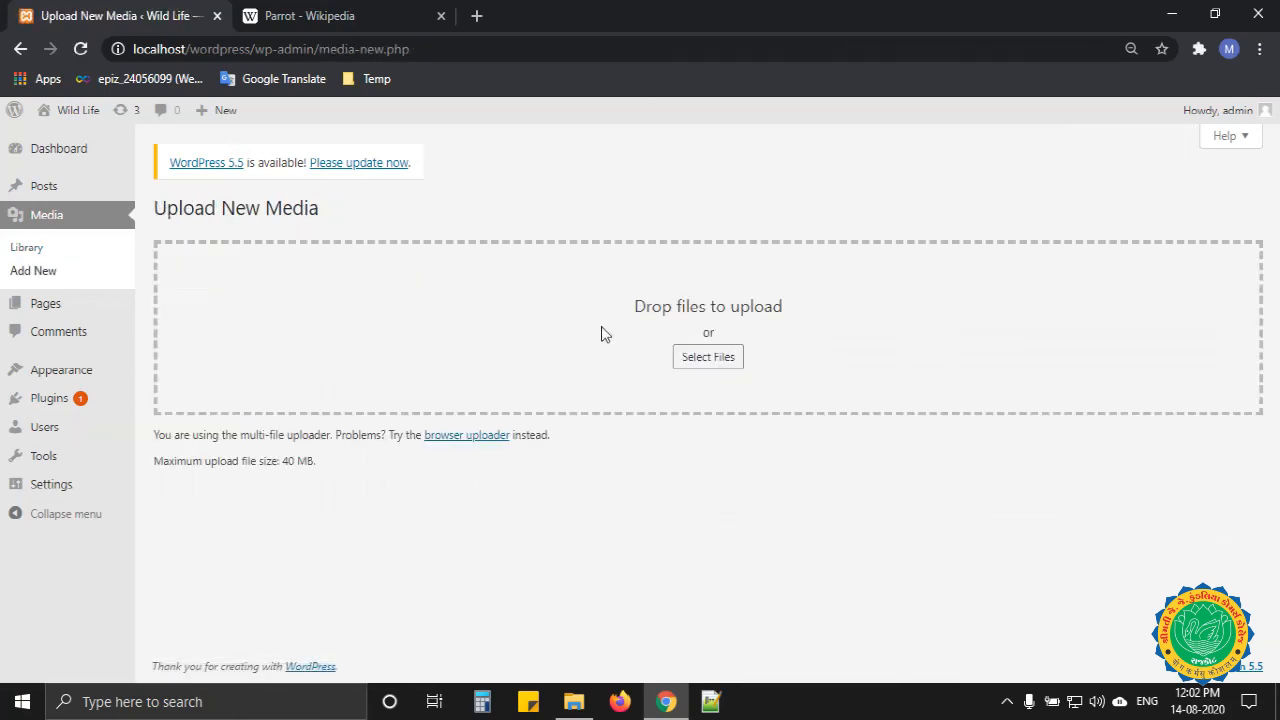
pyautogui.click(712, 360)
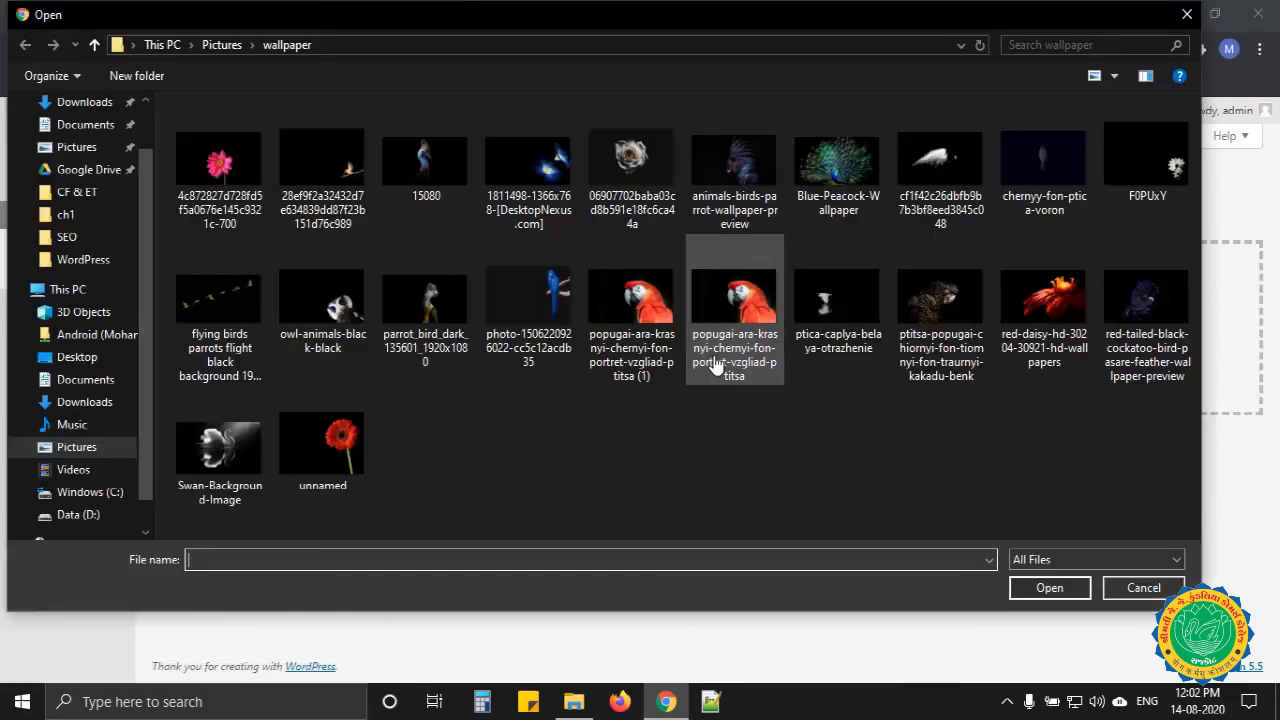
pyautogui.click(220, 47)
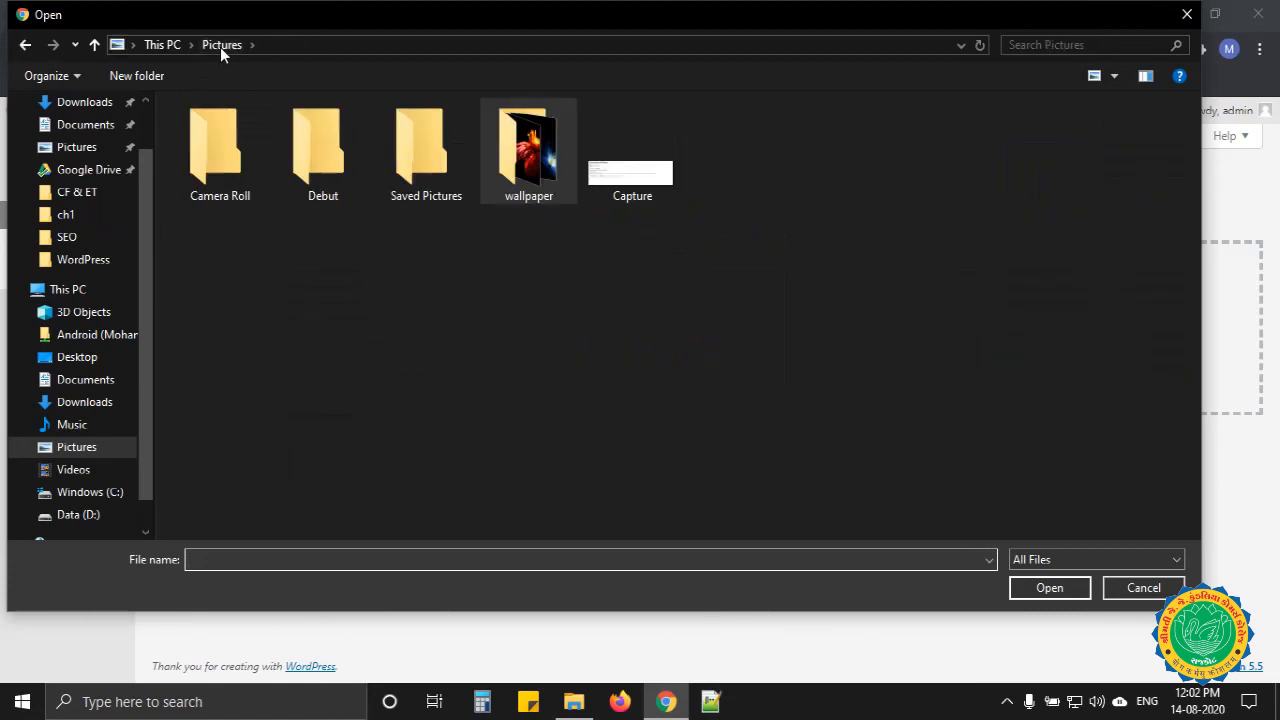
pyautogui.click(306, 146)
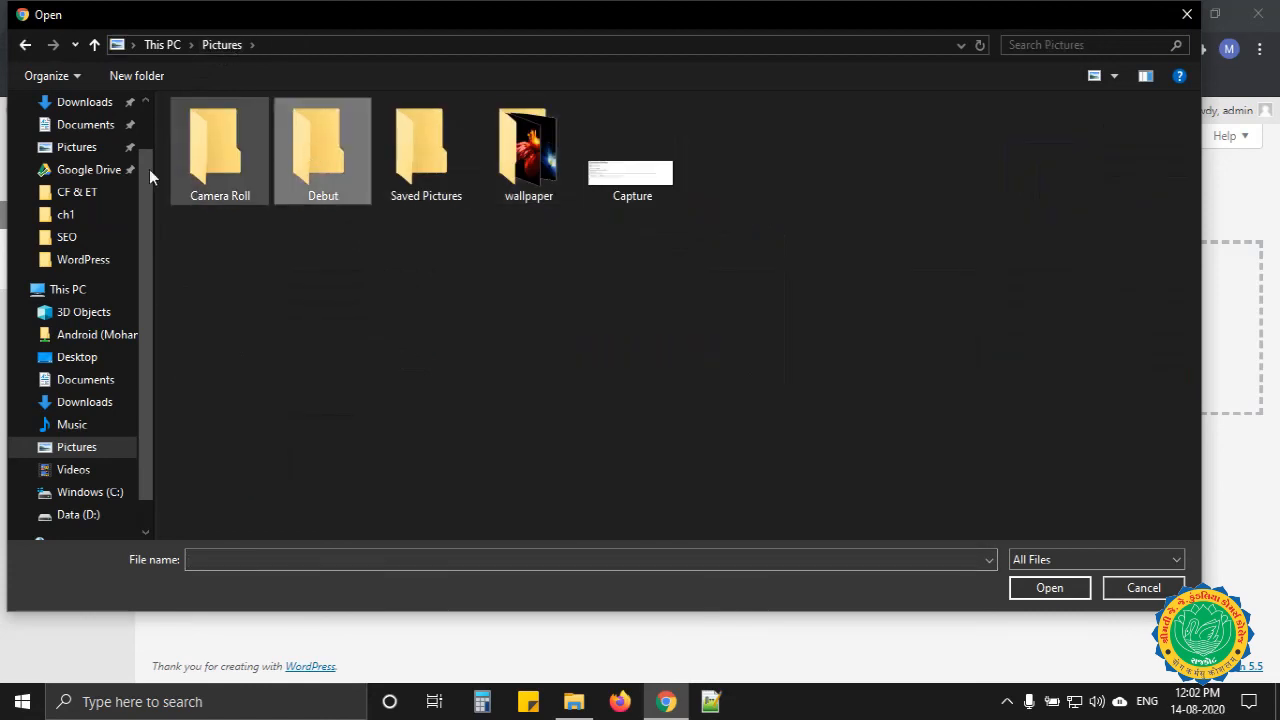
pyautogui.scroll(1, 80, 220)
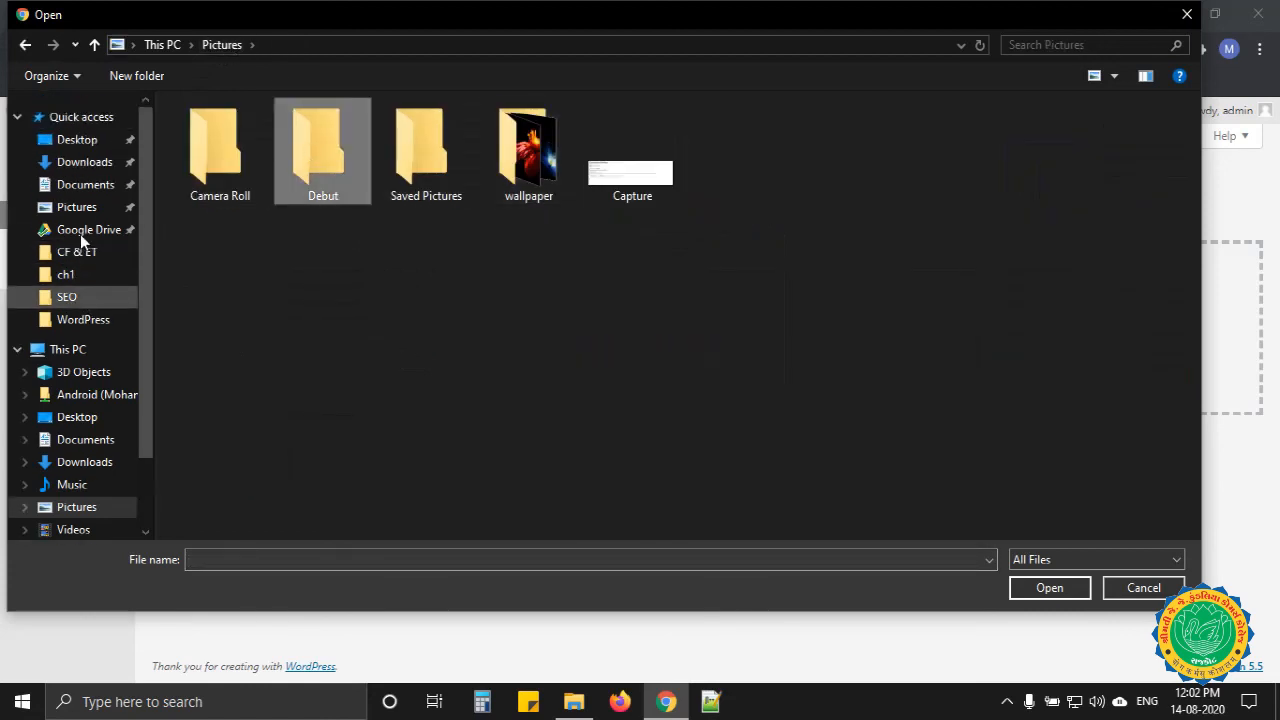
pyautogui.click(95, 186)
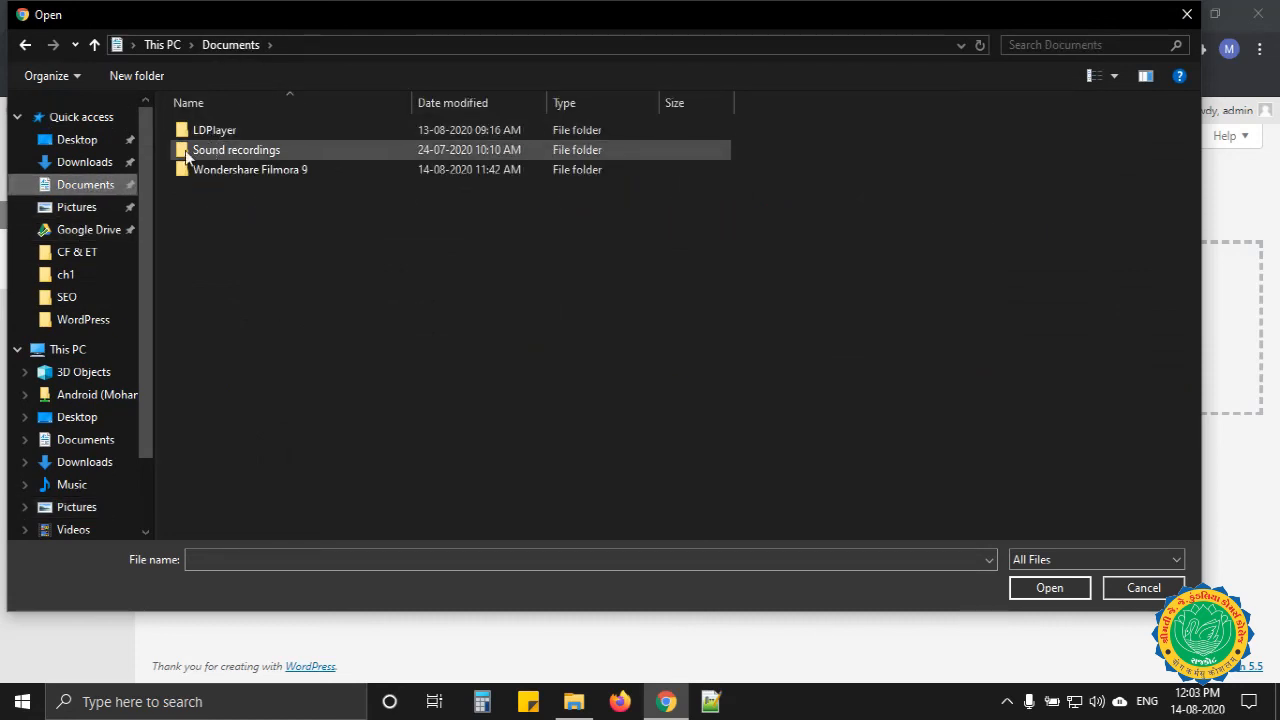
pyautogui.click(68, 165)
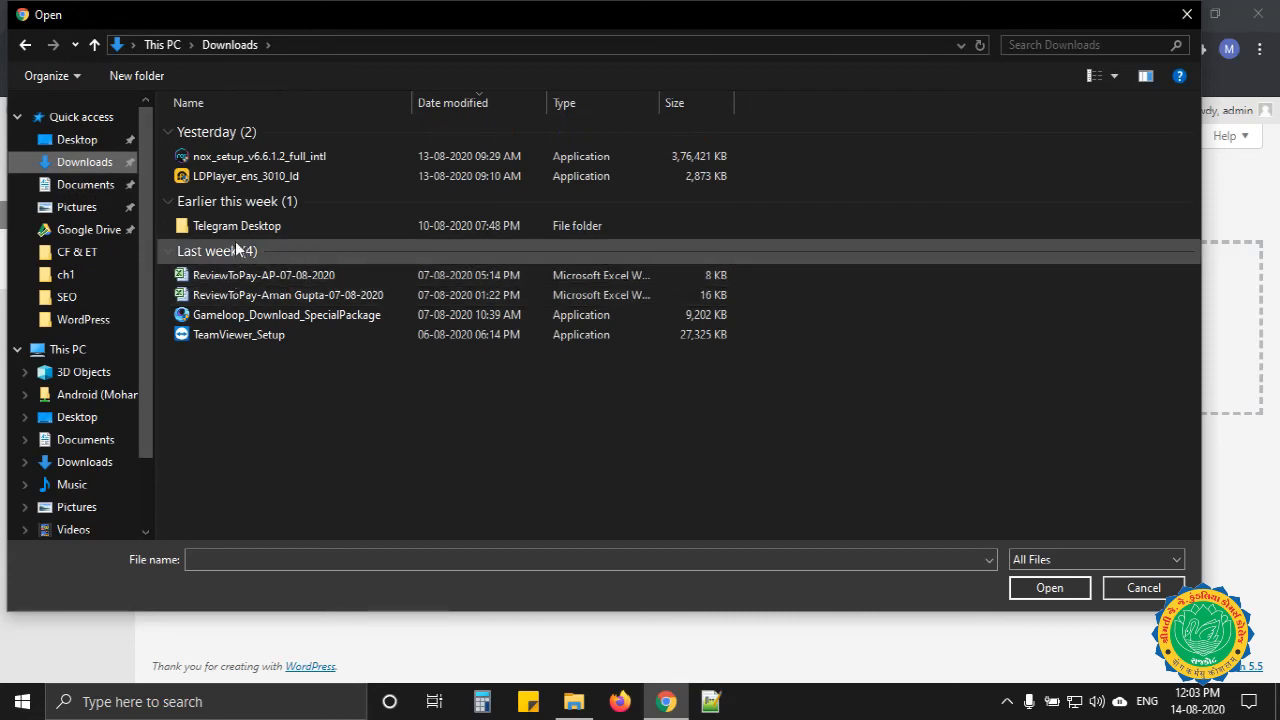
pyautogui.click(240, 273)
pyautogui.doubleClick(240, 274)
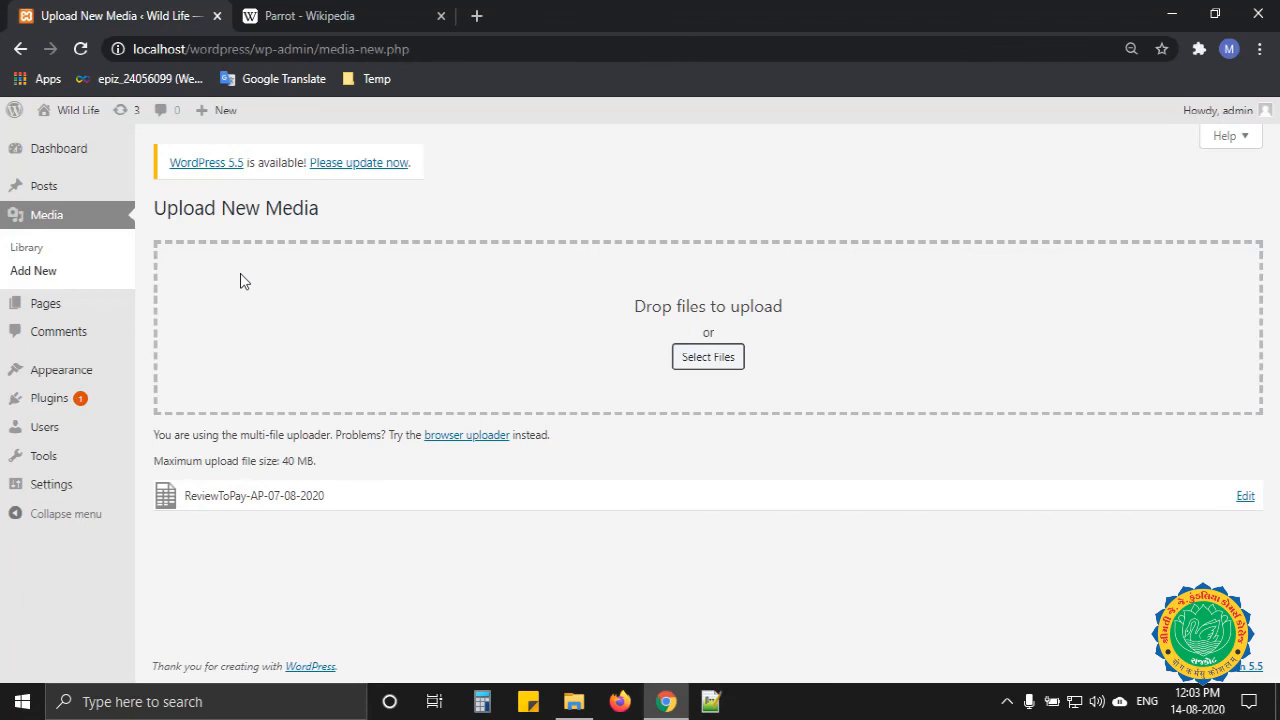
# Open the uploaded ReviewToPay-AP-07-08-2020 spreadsheet for editing from the Media Library and view its caption and description fields
pyautogui.click(42, 218)
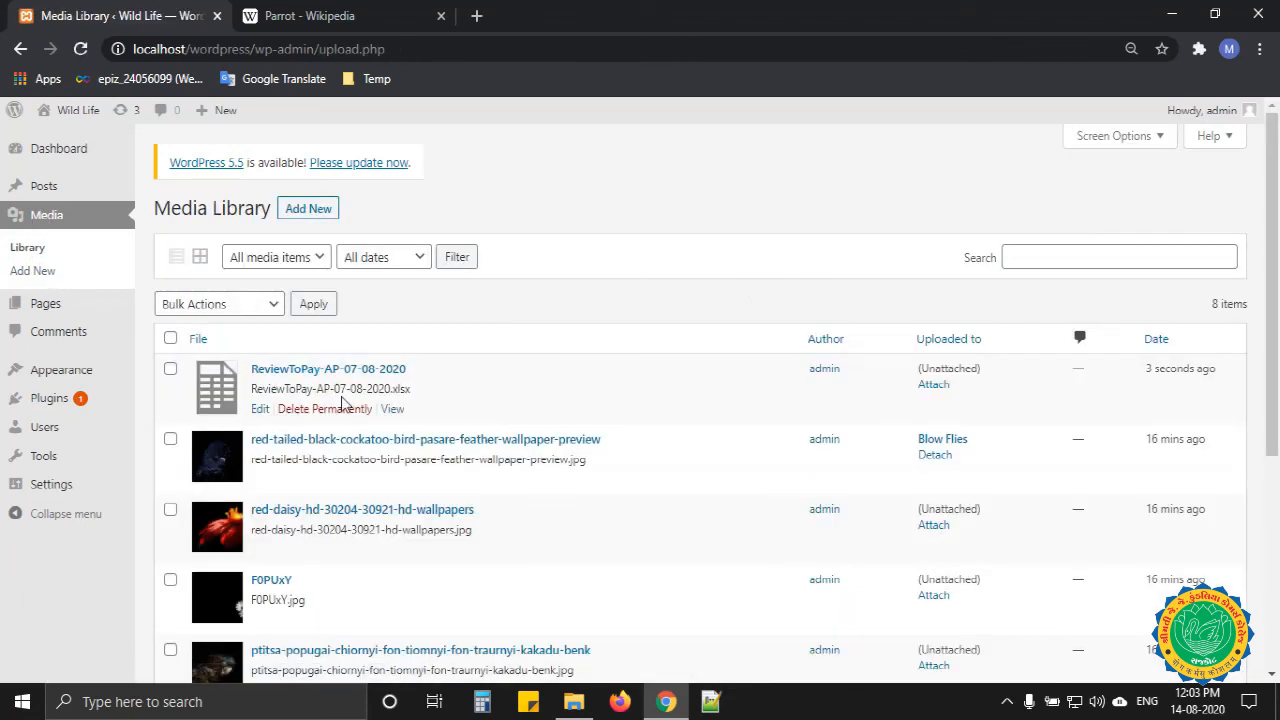
pyautogui.click(260, 410)
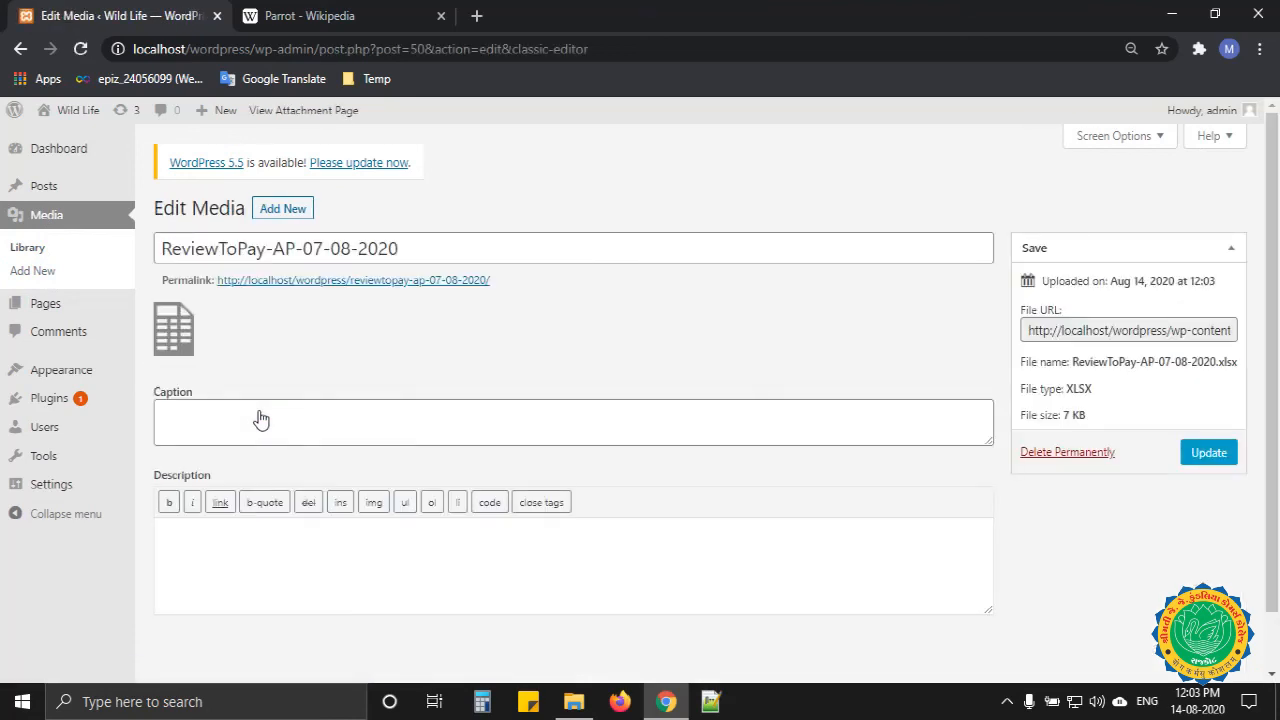
pyautogui.click(313, 427)
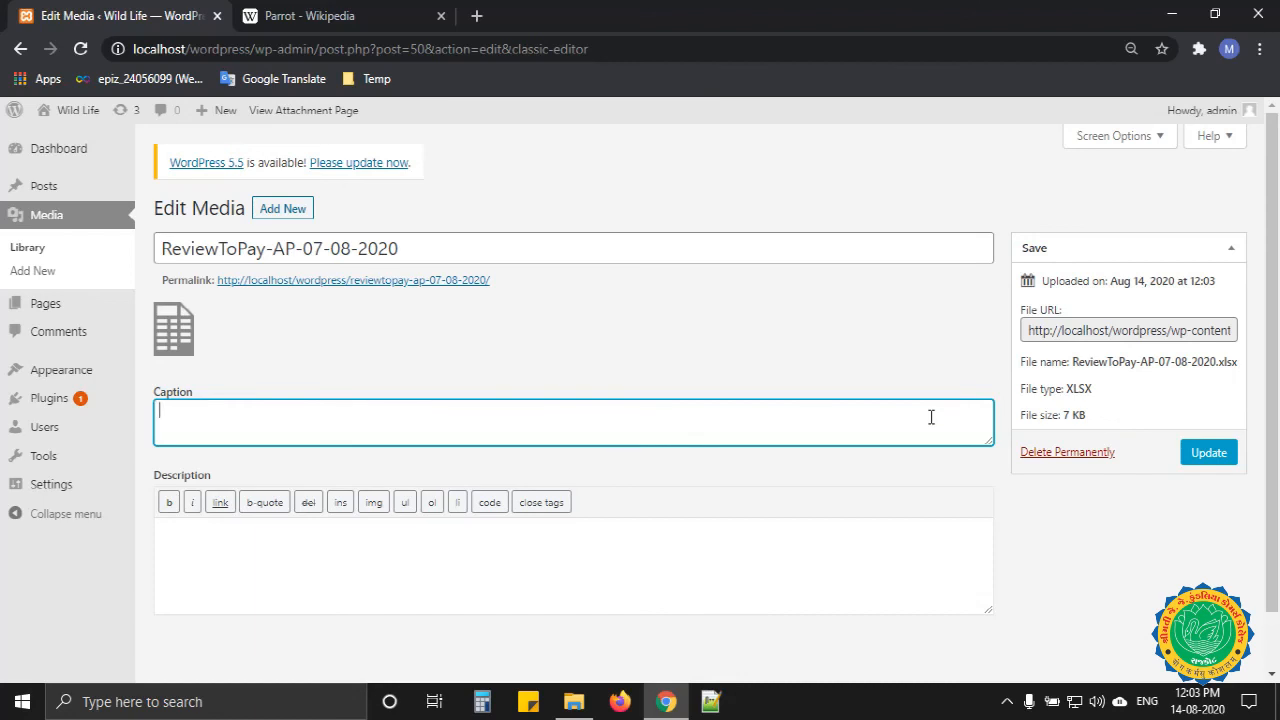
# Return to the page for uploading new media and switch to the Wikipedia article on parrots
pyautogui.click(33, 273)
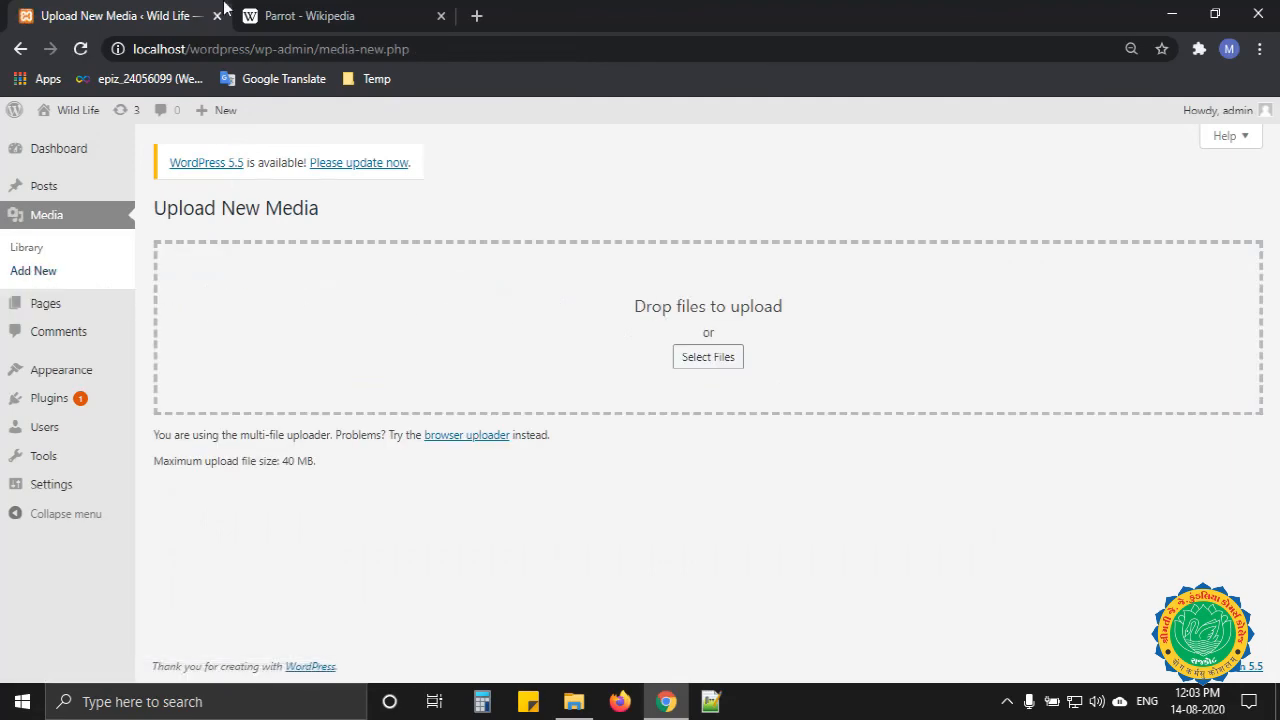
pyautogui.click(308, 10)
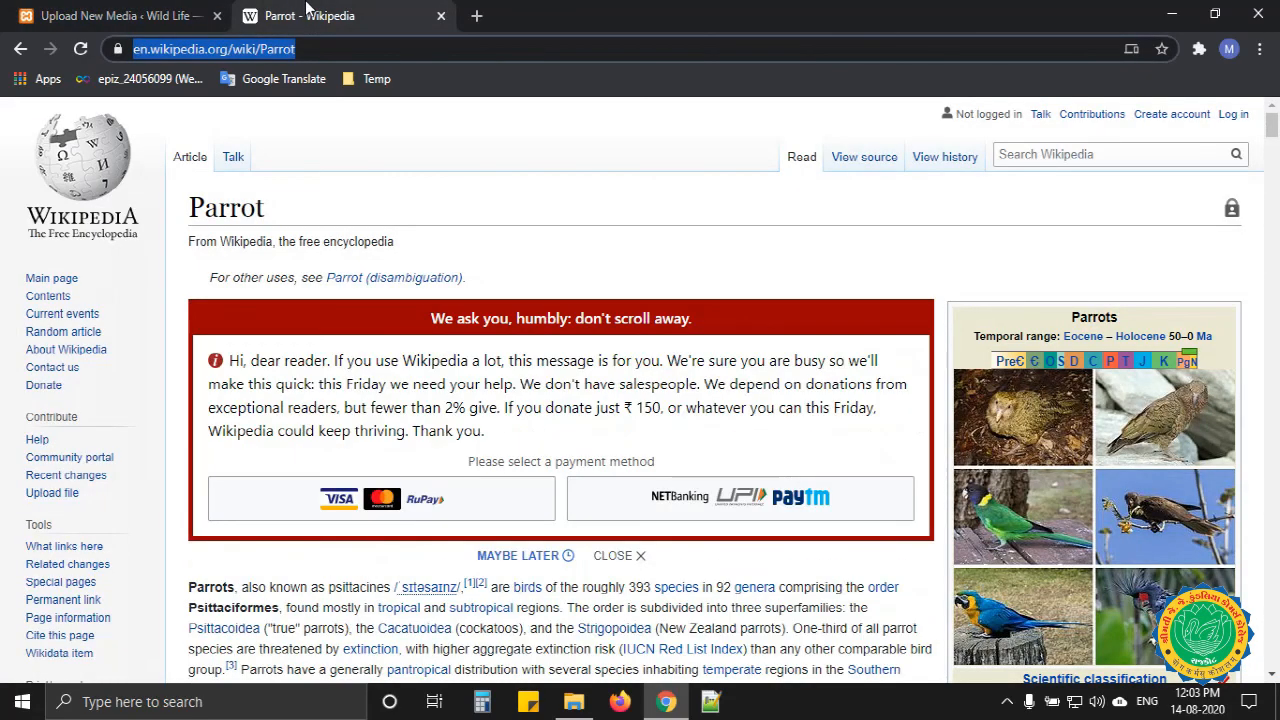